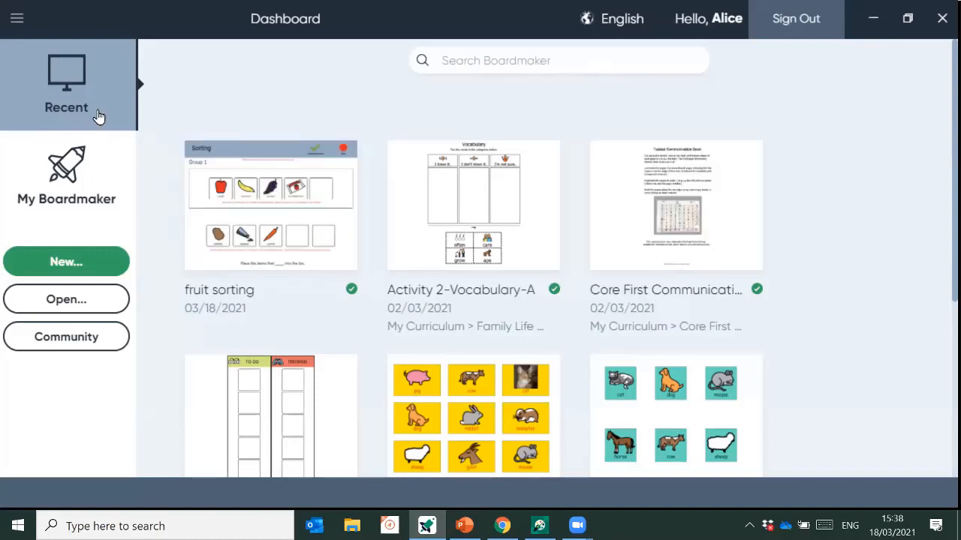
- Show My Boardmaker and scroll through its Folders and My Activities lists
click(88, 187)
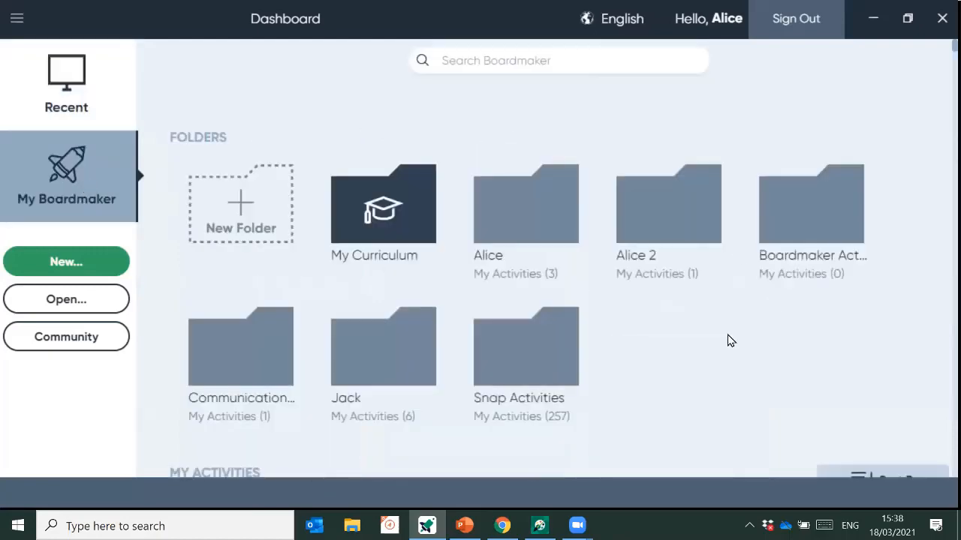
scroll(726, 339, down, 4)
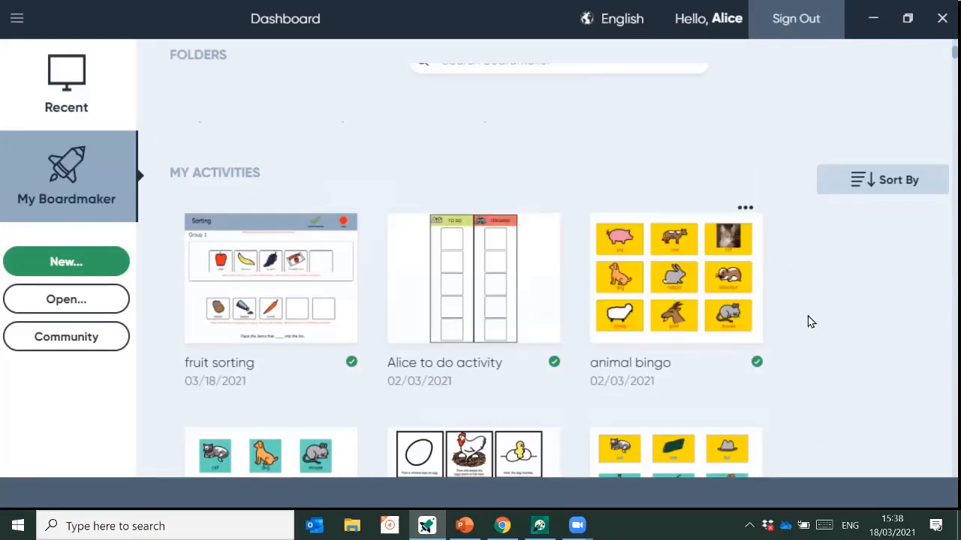
scroll(828, 322, down, 3)
scroll(827, 314, up, 7)
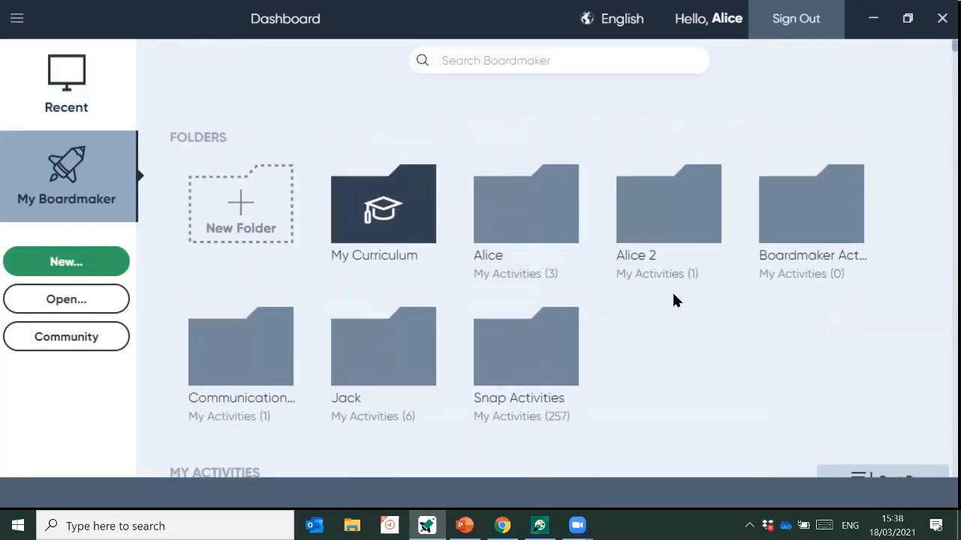
scroll(422, 306, down, 3)
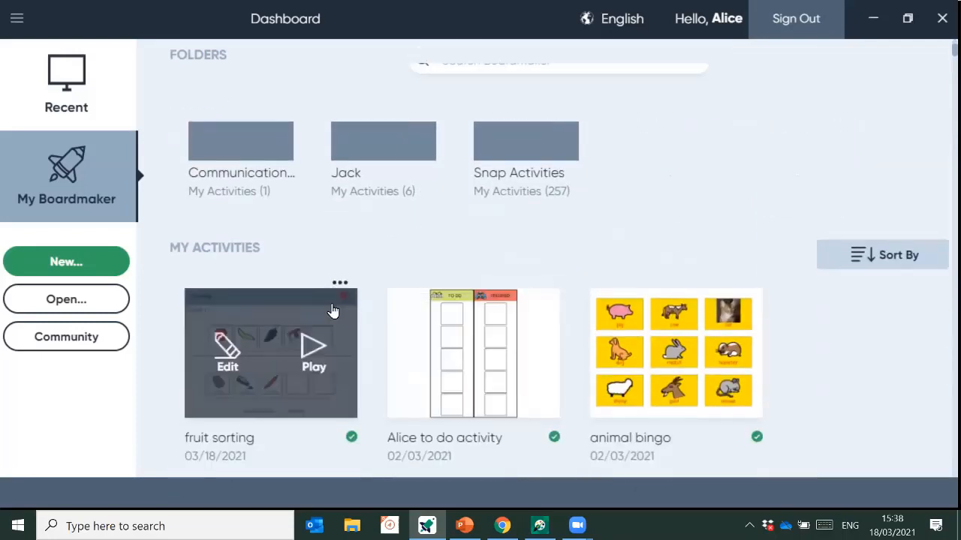
scroll(716, 231, down, 2)
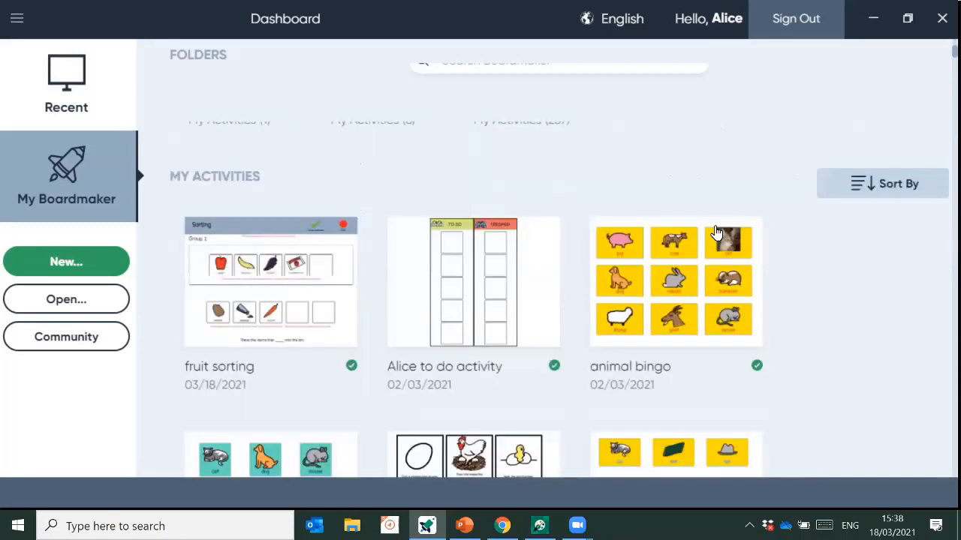
scroll(717, 231, up, 5)
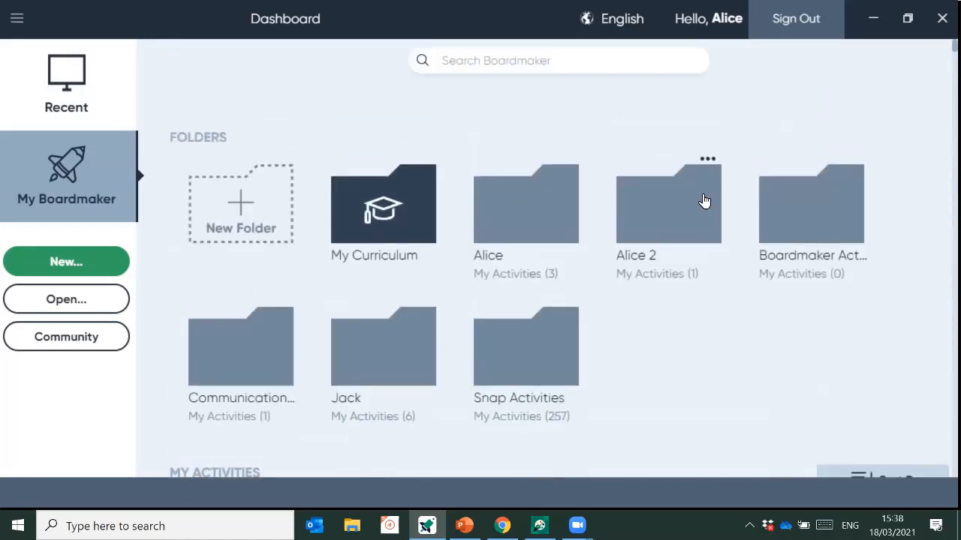
click(510, 67)
text(sort)
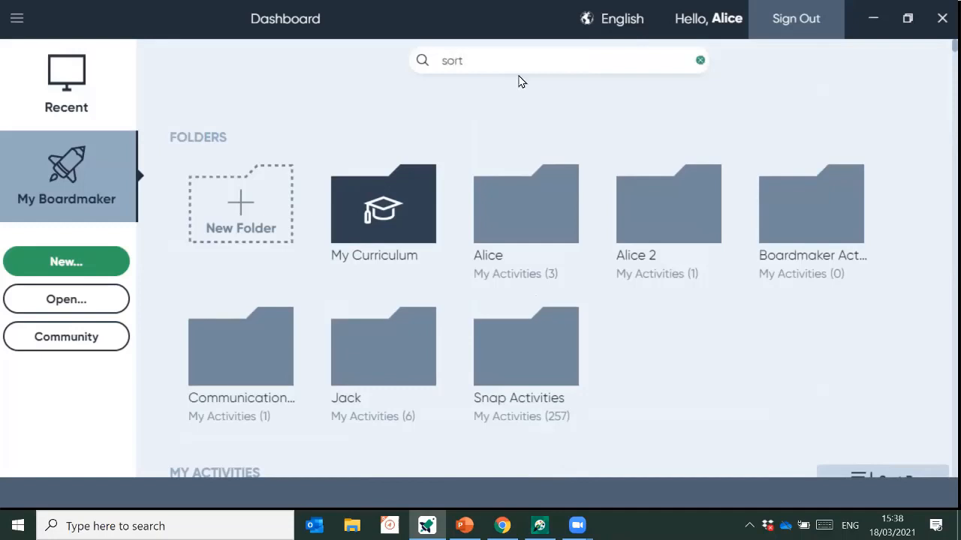
key(Return)
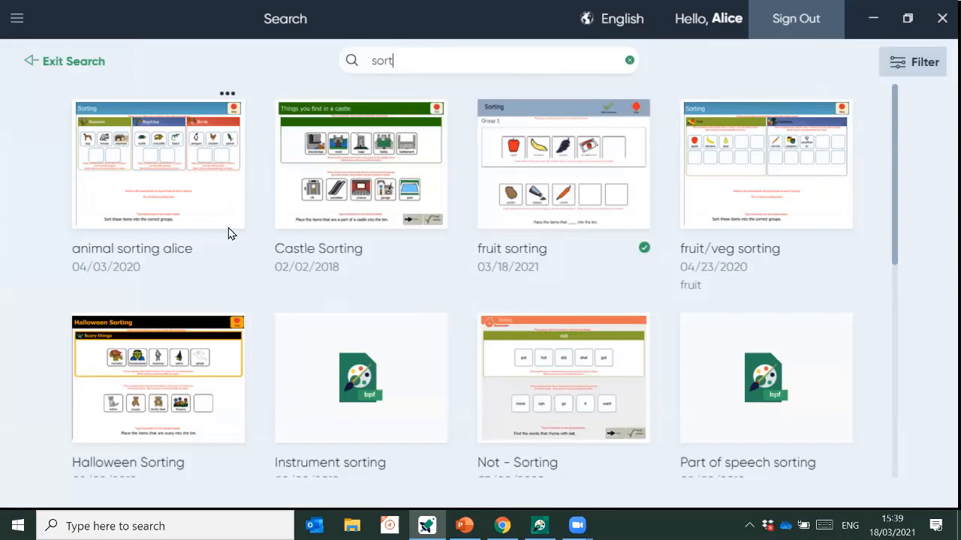
click(73, 63)
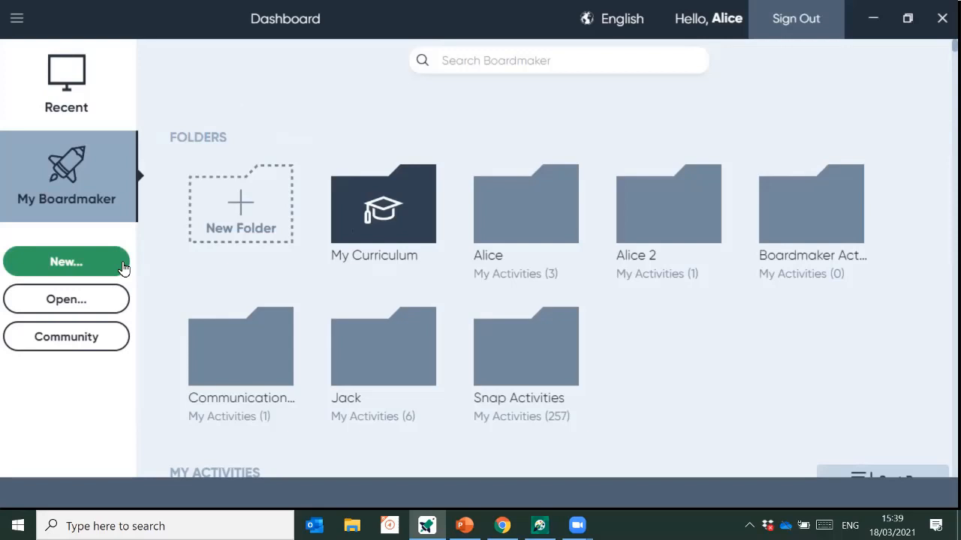
- Create a new activity from the Blank Print (Landscape) template
click(80, 262)
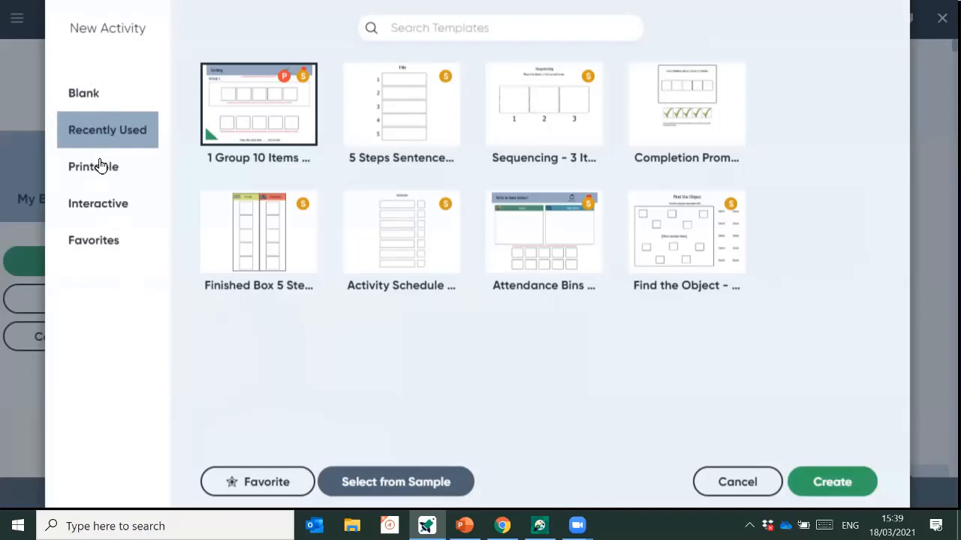
click(91, 95)
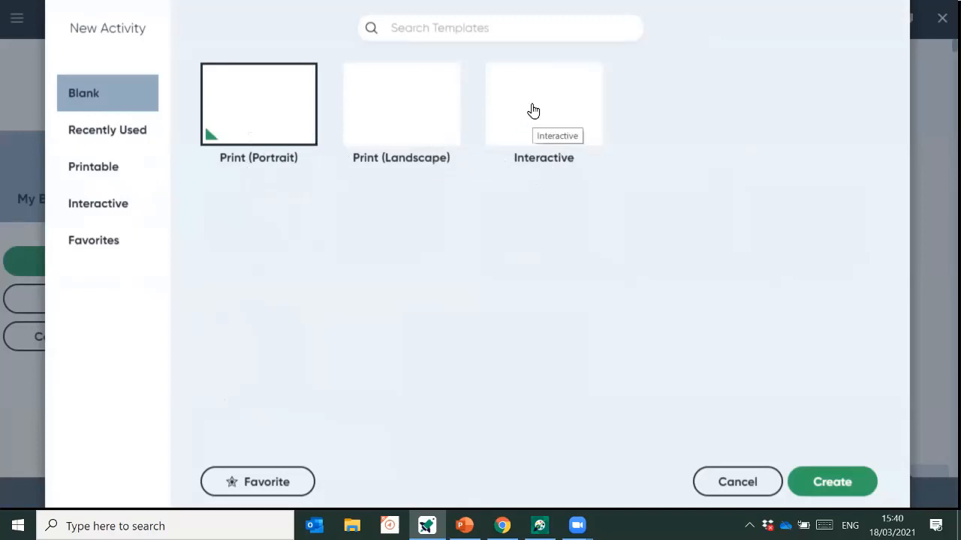
click(402, 123)
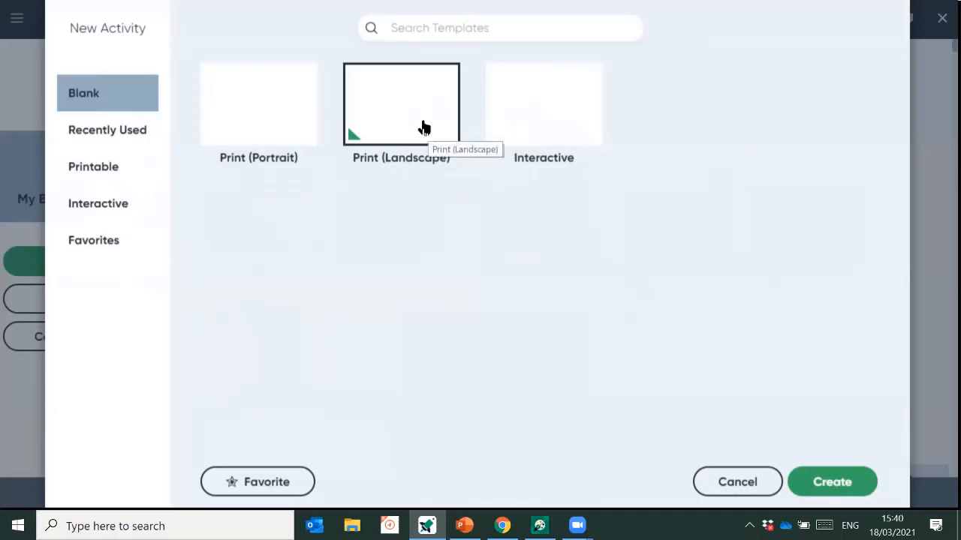
click(823, 484)
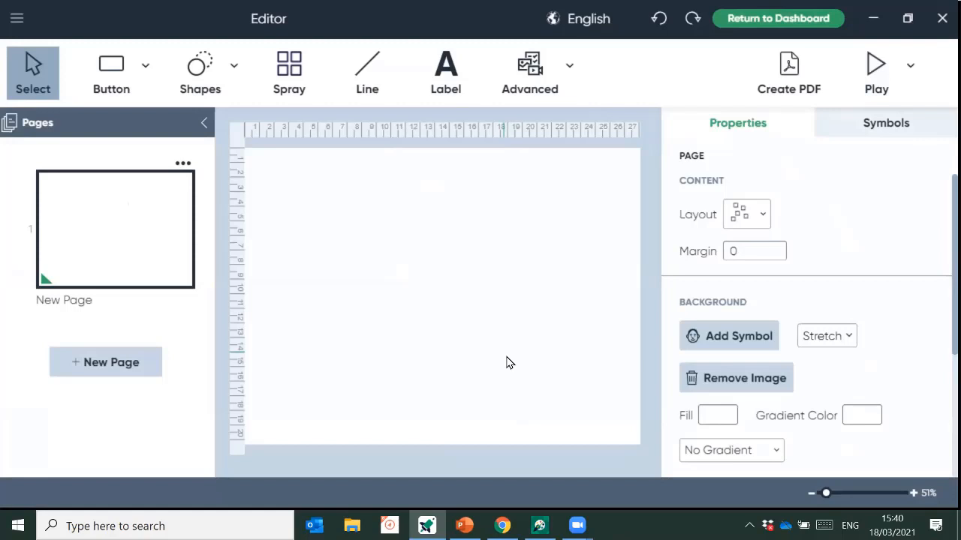
- Hide the Pages panel and draw one button near the page's top-left corner
click(203, 123)
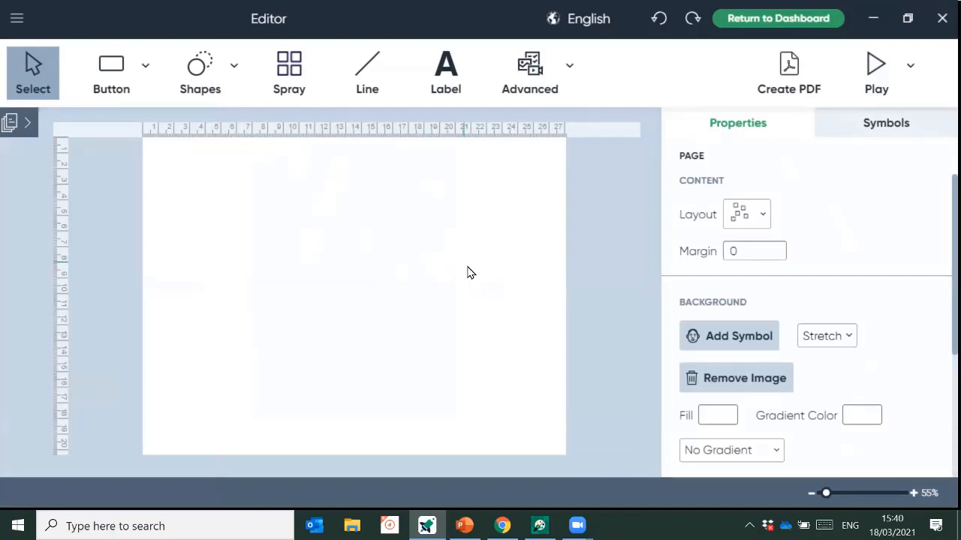
click(121, 78)
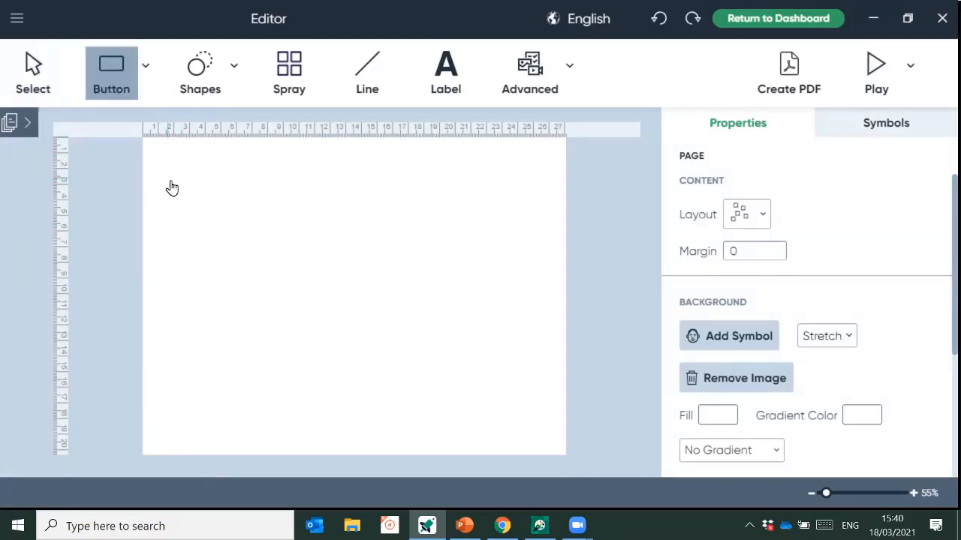
drag(157, 159, 246, 215)
mouse_move(219, 185)
mouse_down()
mouse_move(264, 193)
mouse_move(228, 190)
mouse_up()
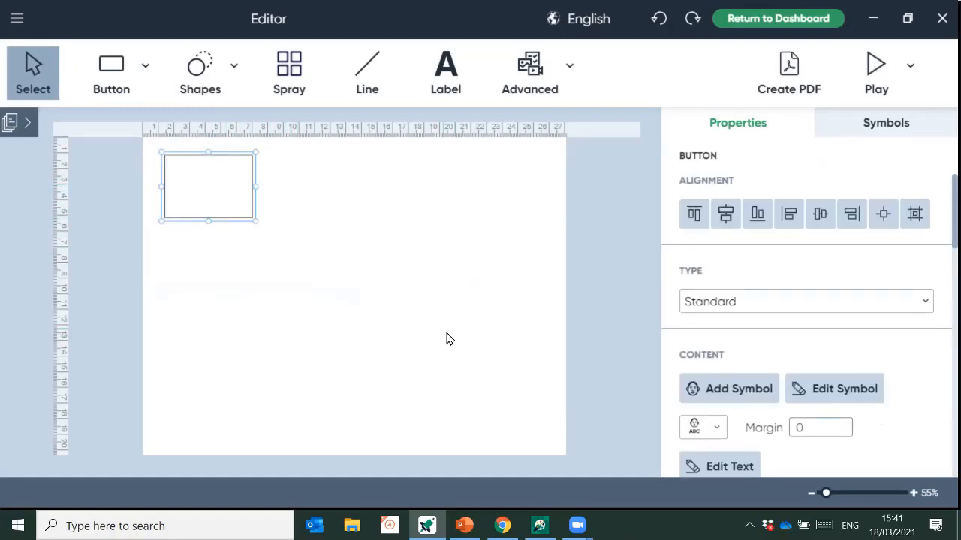
- Spray the button into a 3x3 grid, then shift and enlarge the grid to fill the page
click(298, 82)
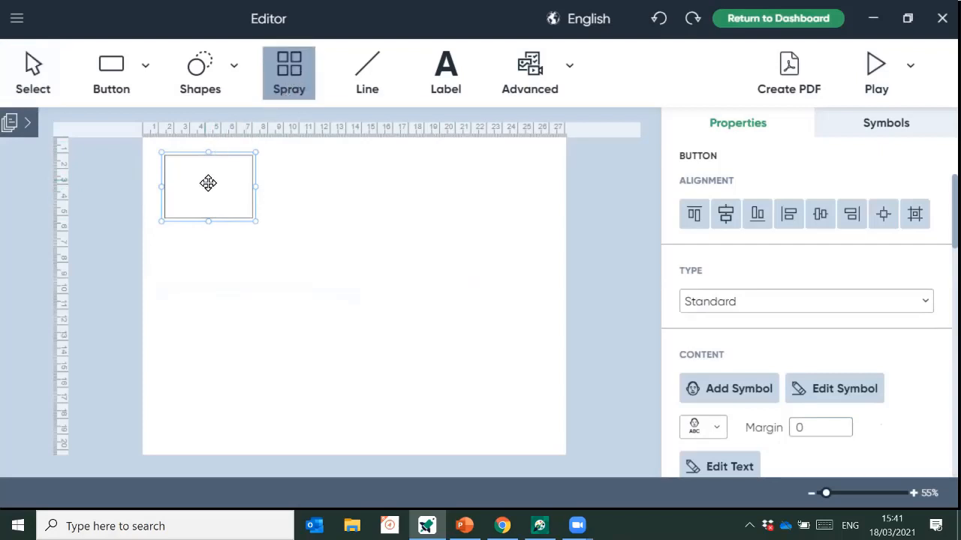
mouse_move(208, 183)
mouse_down()
mouse_move(259, 178)
mouse_move(443, 220)
mouse_move(416, 287)
mouse_move(416, 350)
mouse_move(481, 380)
mouse_move(485, 424)
mouse_move(482, 310)
mouse_up()
drag(388, 307, 388, 341)
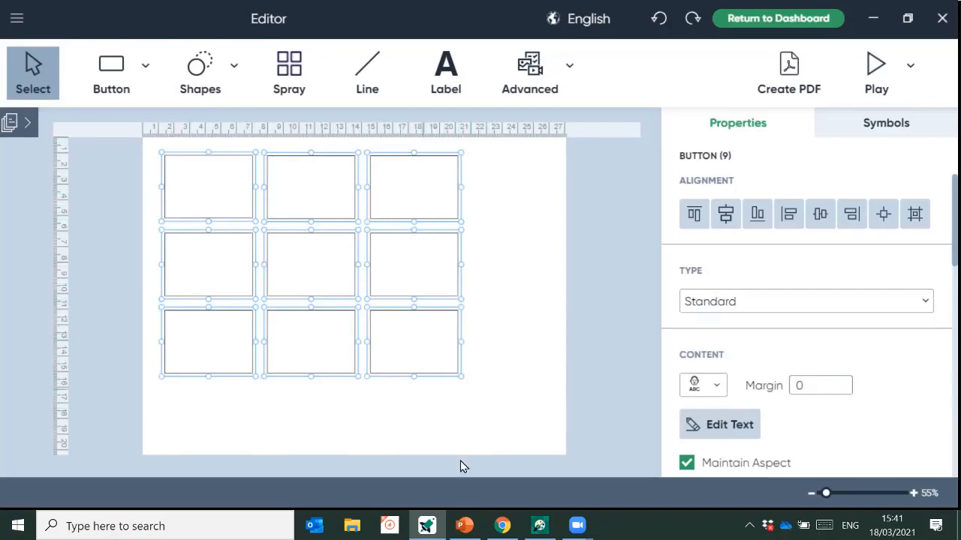
mouse_move(315, 253)
mouse_down()
mouse_move(368, 262)
mouse_move(378, 231)
mouse_move(326, 280)
mouse_move(368, 283)
mouse_move(322, 253)
mouse_move(311, 253)
mouse_move(313, 261)
mouse_up()
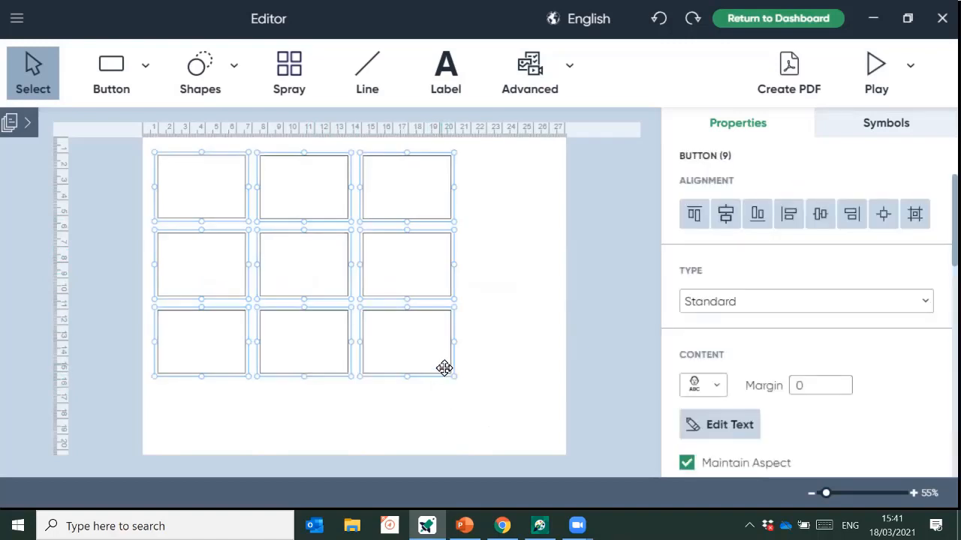
drag(453, 379, 545, 445)
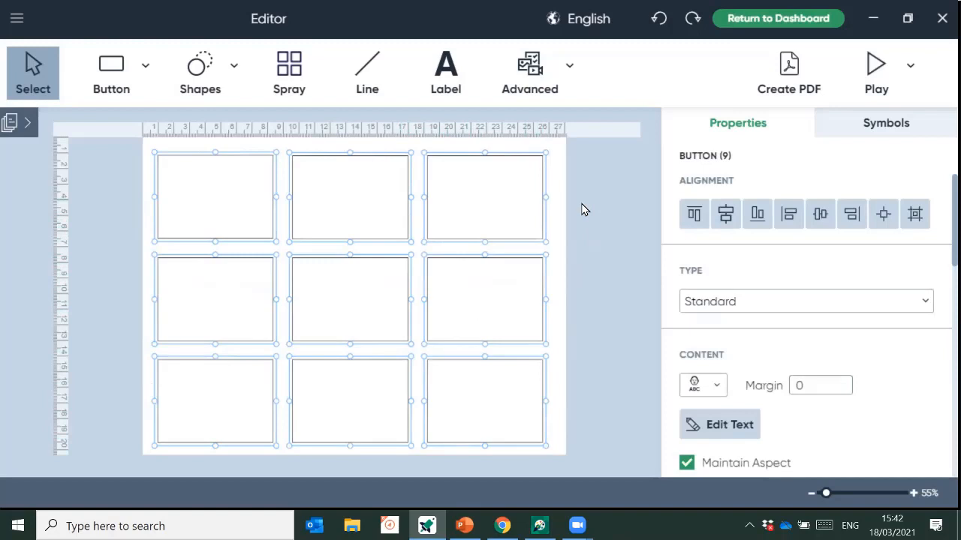
- Label the top-left button 'cat' and search the symbols for cat
click(563, 159)
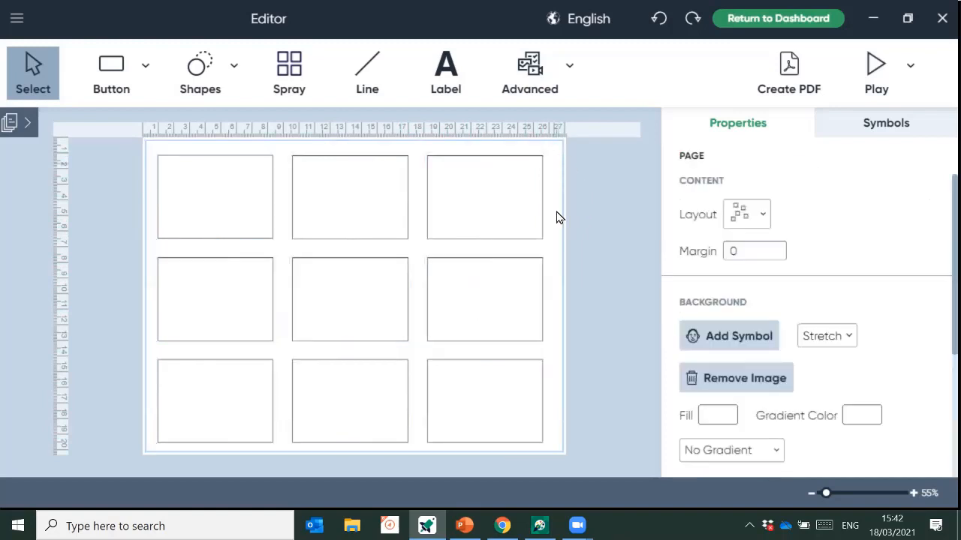
click(231, 216)
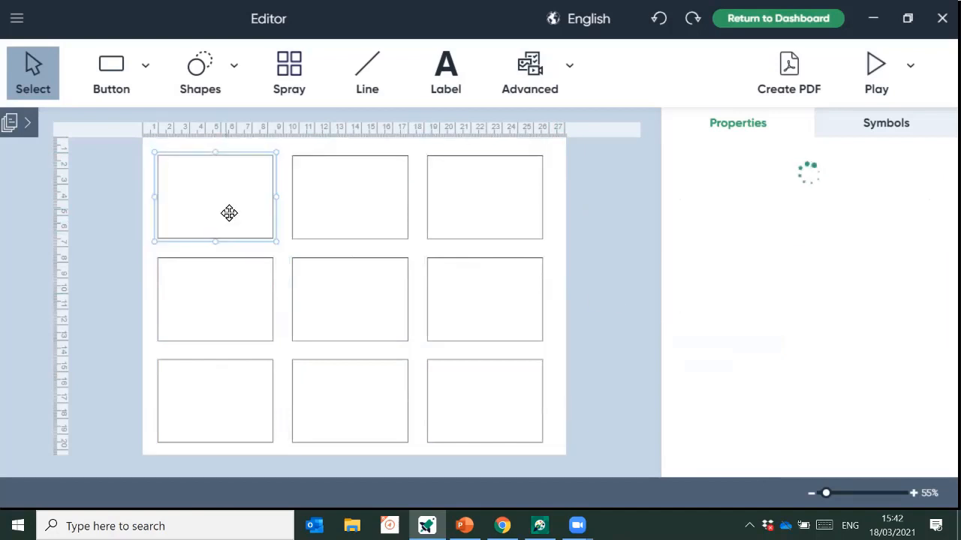
double_click(229, 213)
text(cat)
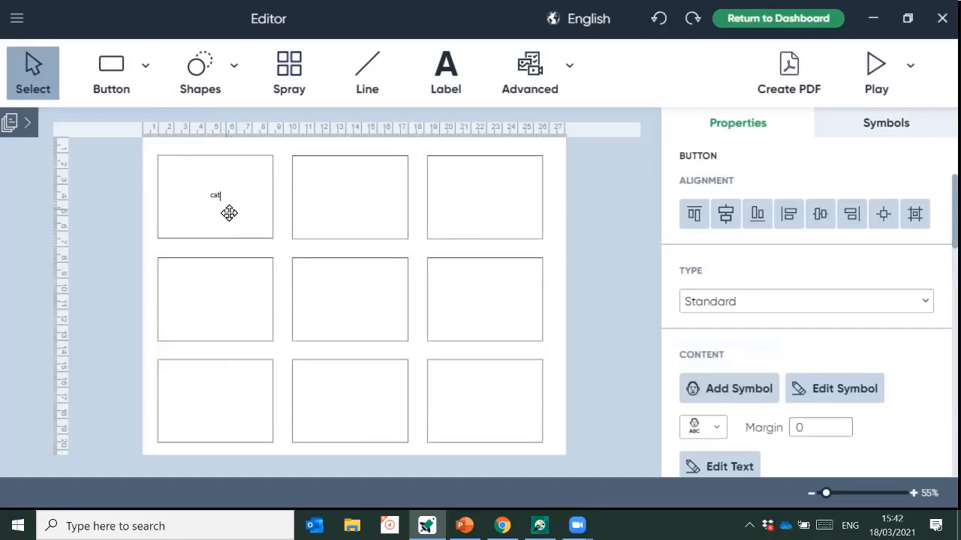
key(Return)
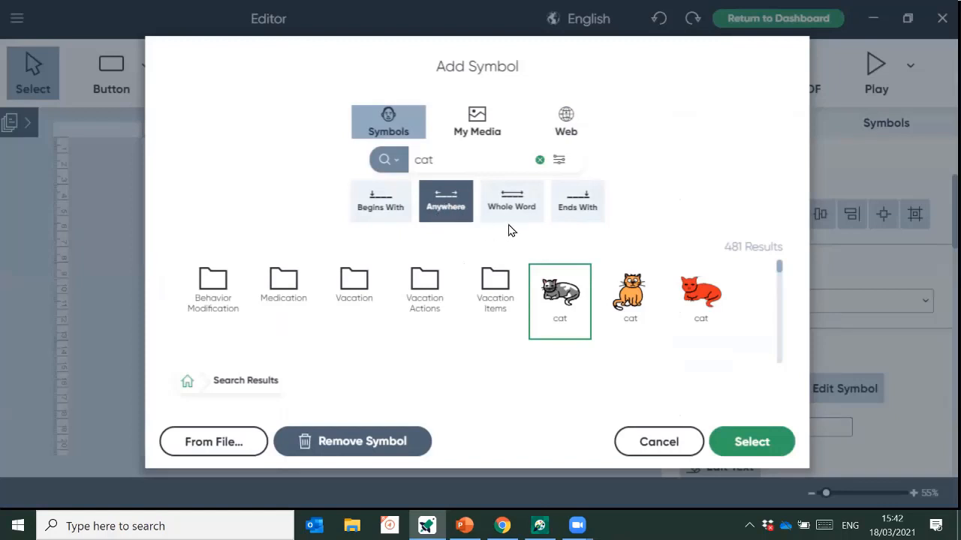
- Compare the cat results under the Starts With, Whole Word and Anywhere filters
click(389, 214)
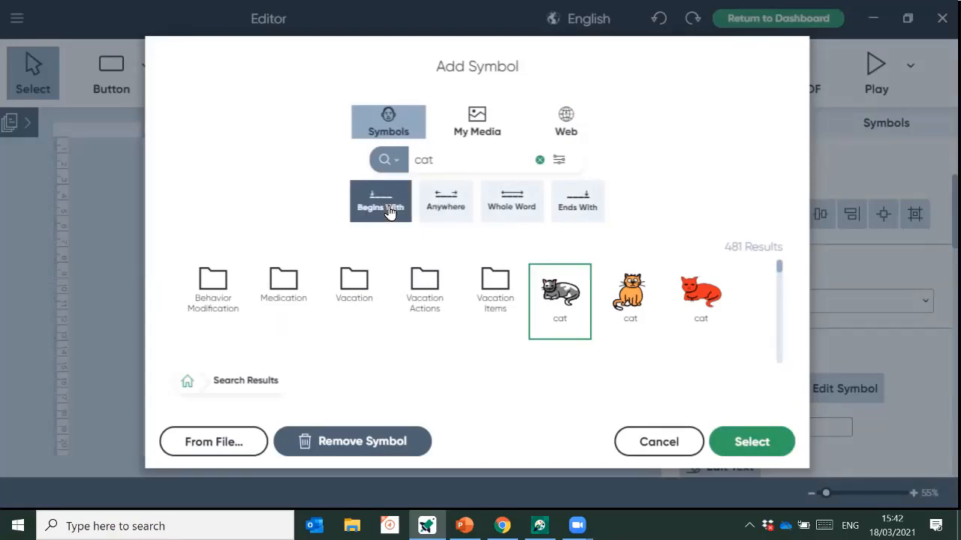
scroll(523, 303, down, 5)
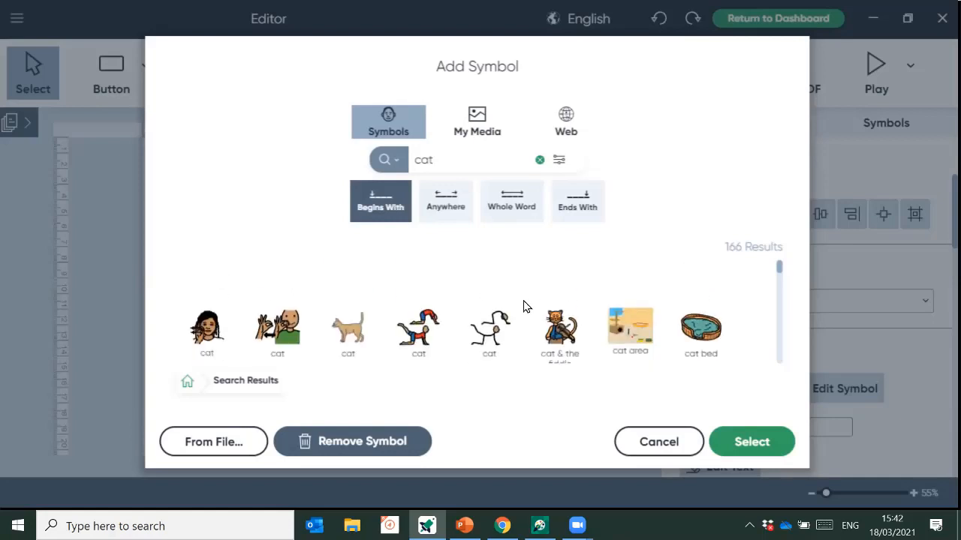
scroll(525, 304, up, 3)
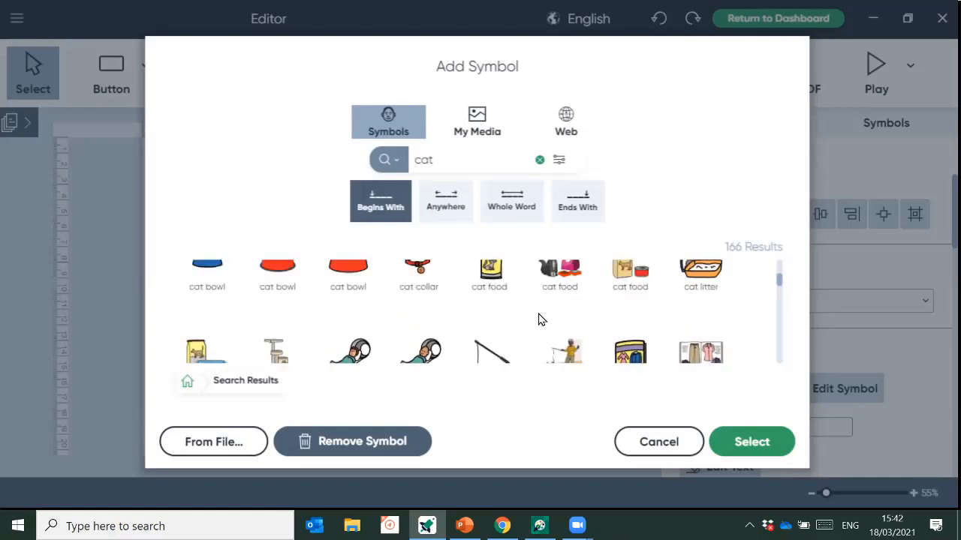
scroll(393, 318, down, 2)
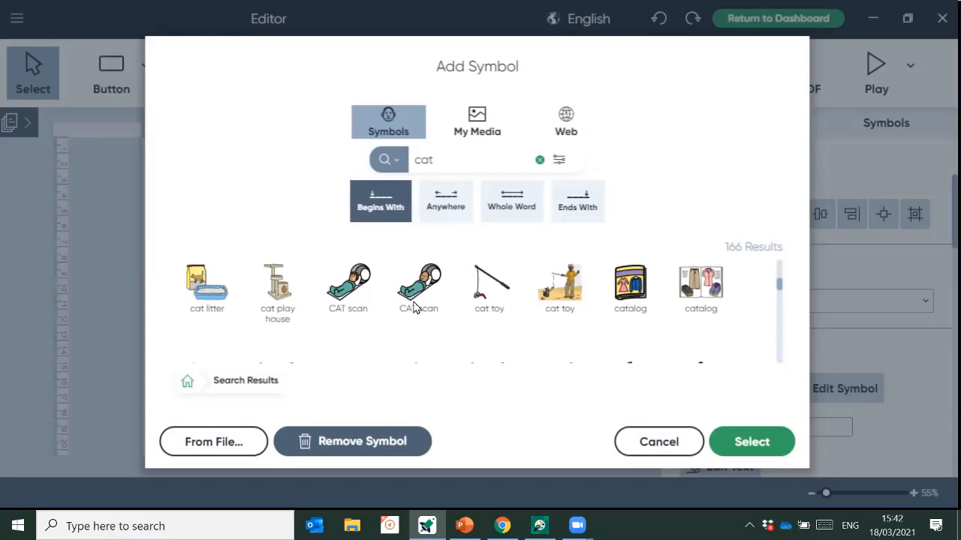
scroll(413, 308, down, 5)
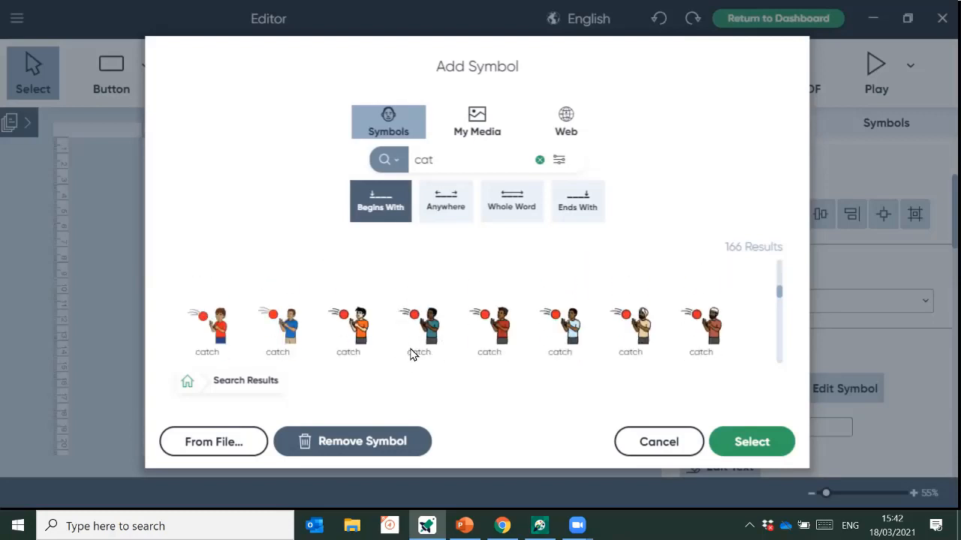
scroll(446, 316, up, 7)
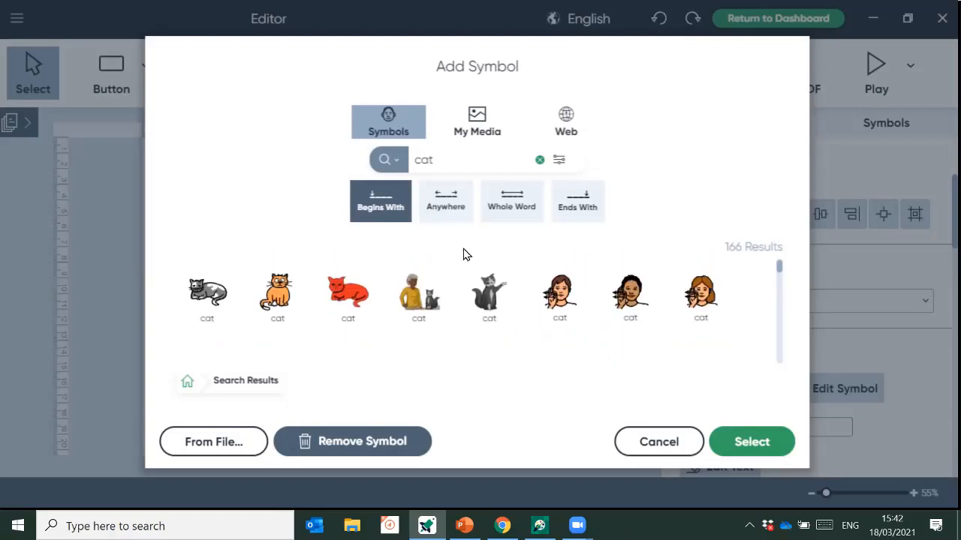
click(498, 202)
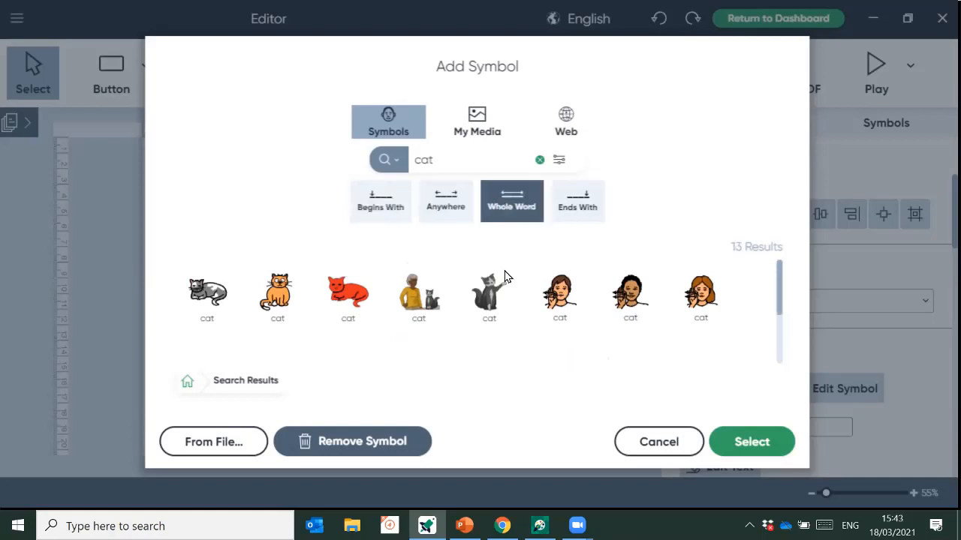
click(450, 222)
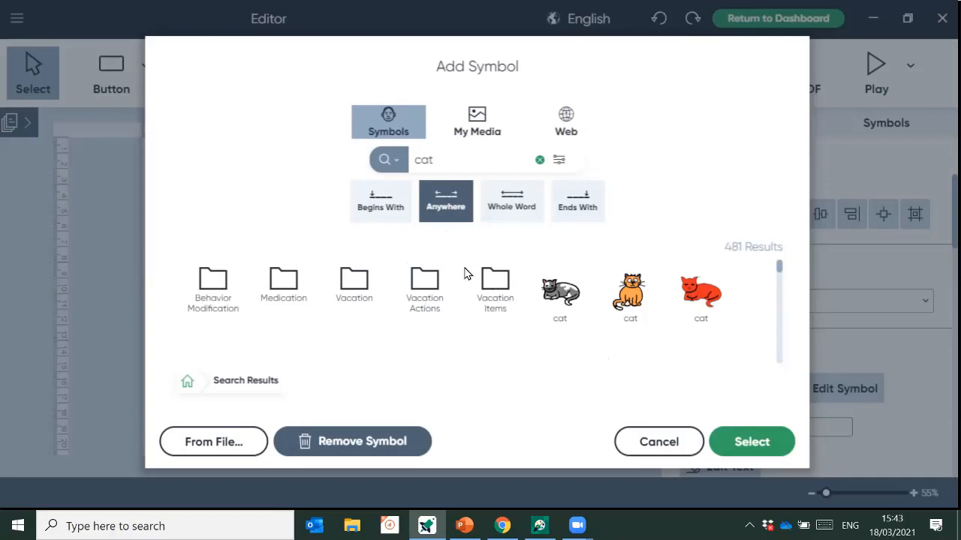
- Choose the grey cat symbol and place it in the top-left button
double_click(220, 290)
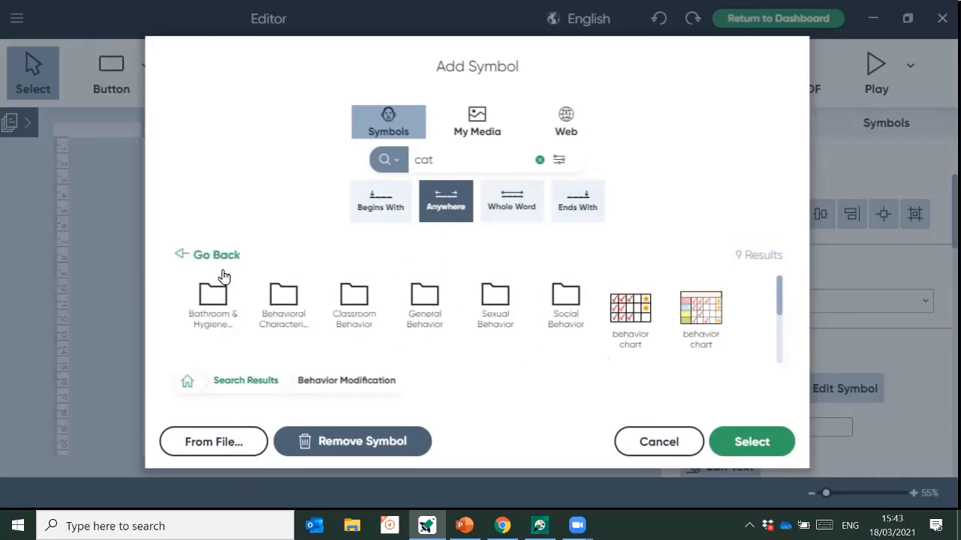
click(223, 266)
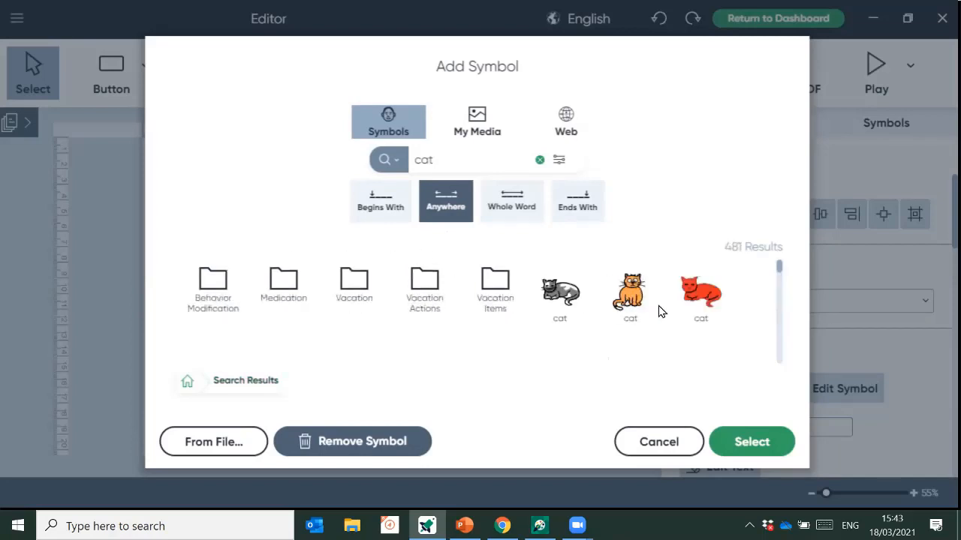
scroll(658, 311, down, 1)
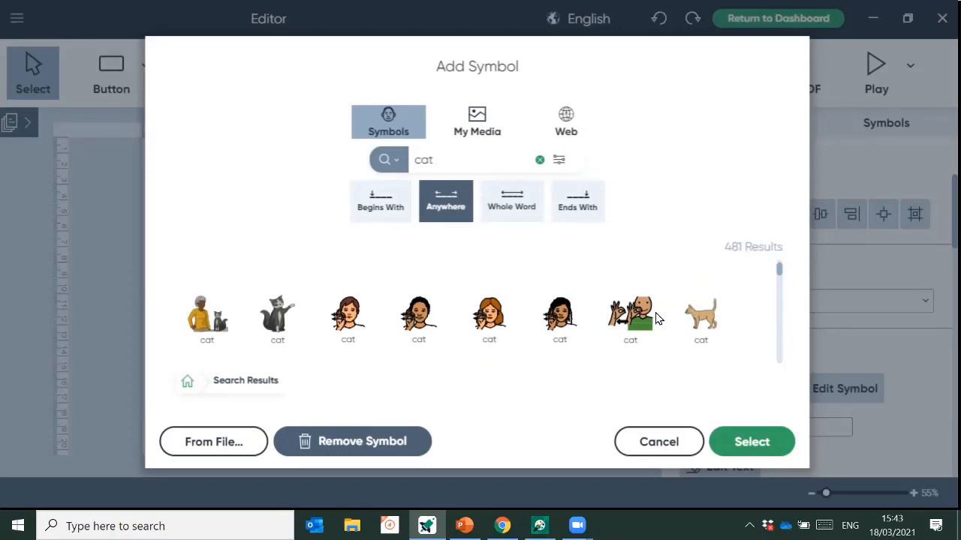
scroll(655, 318, down, 1)
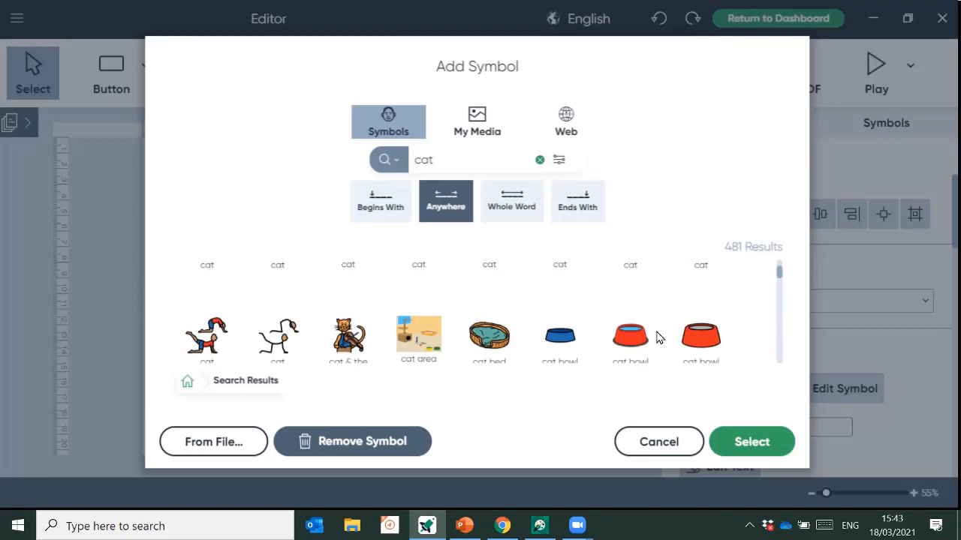
scroll(657, 338, up, 3)
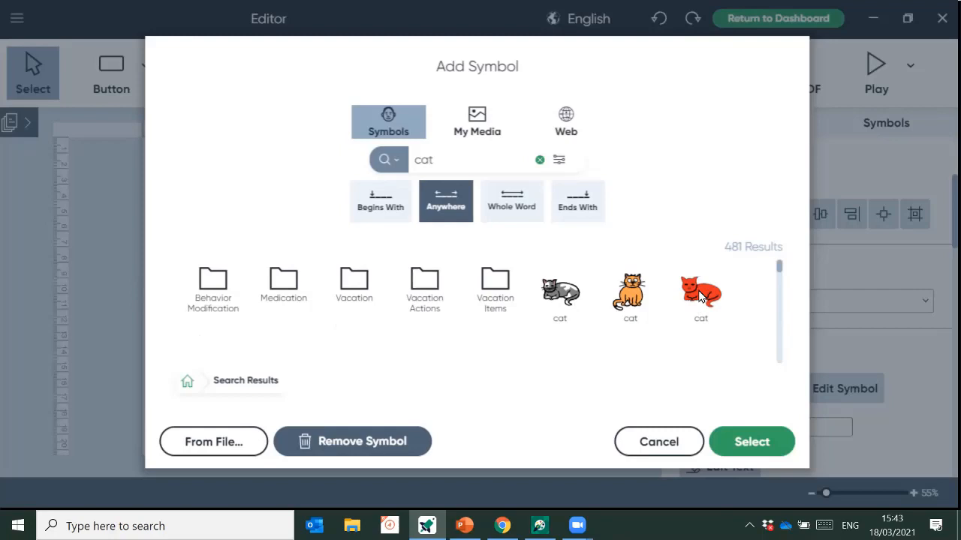
scroll(699, 297, down, 2)
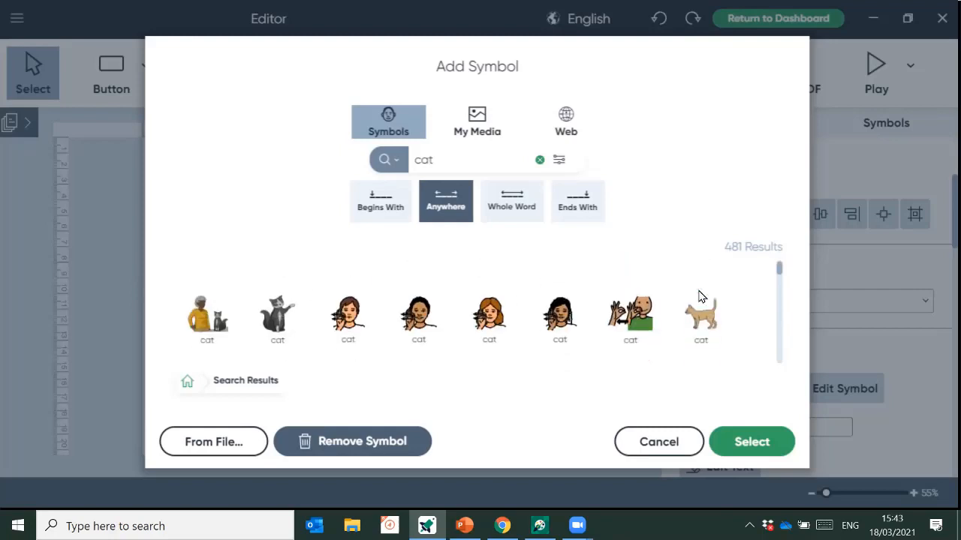
scroll(698, 300, up, 2)
click(564, 308)
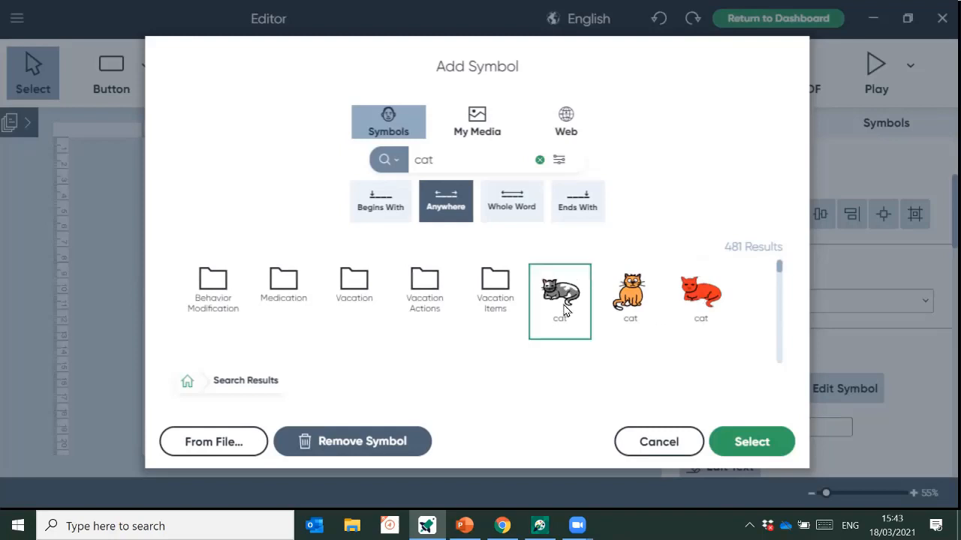
click(778, 440)
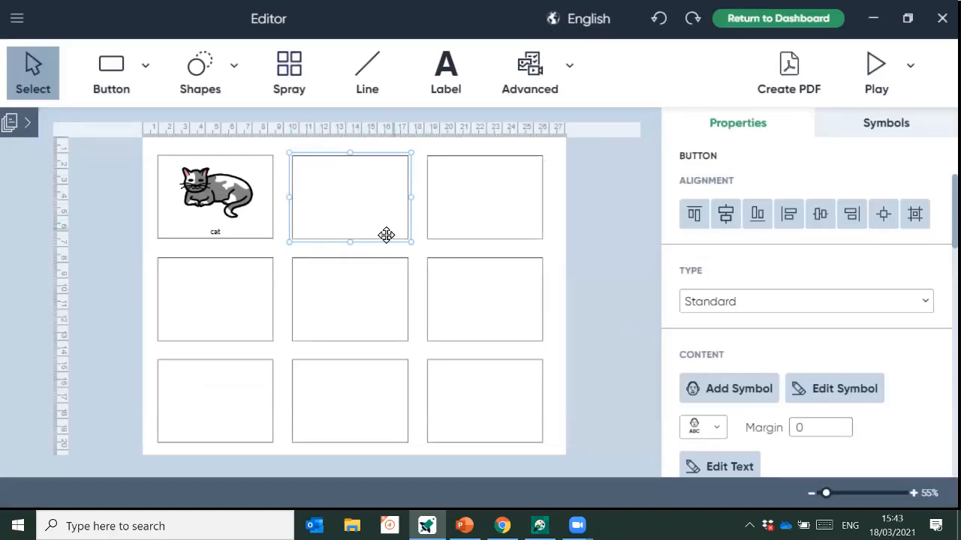
- Label the top-middle button 'hat' and look for hat images in My Media and local Pictures
text(hat)
key(Return)
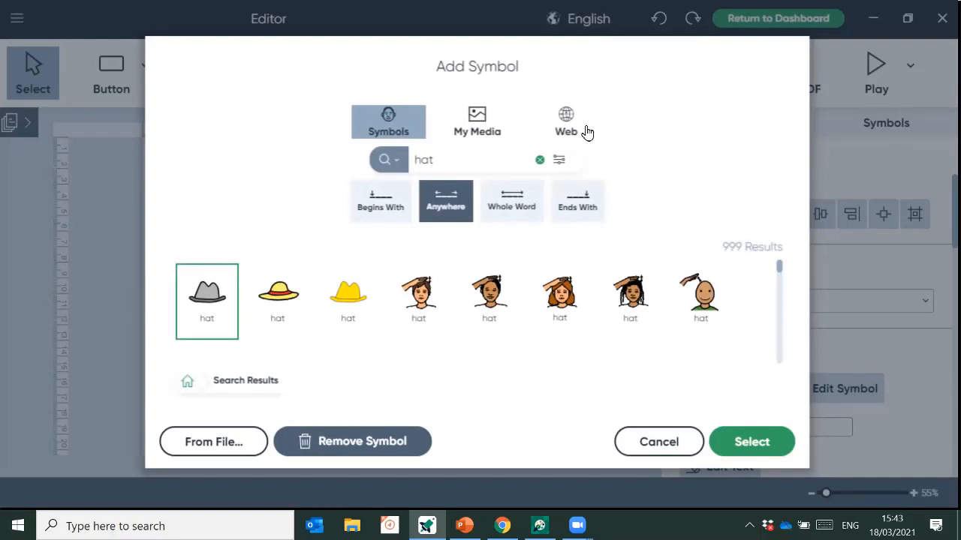
click(477, 122)
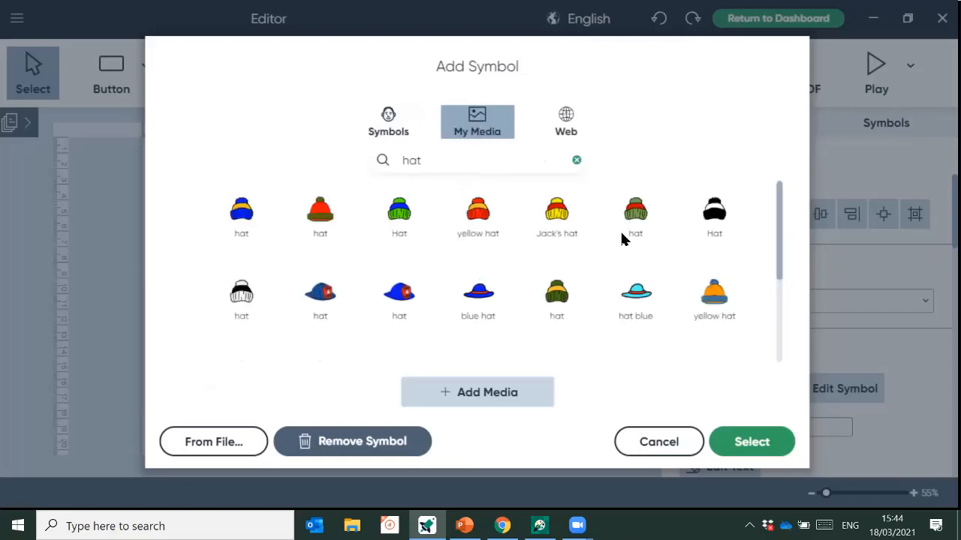
scroll(500, 289, down, 1)
scroll(503, 274, up, 1)
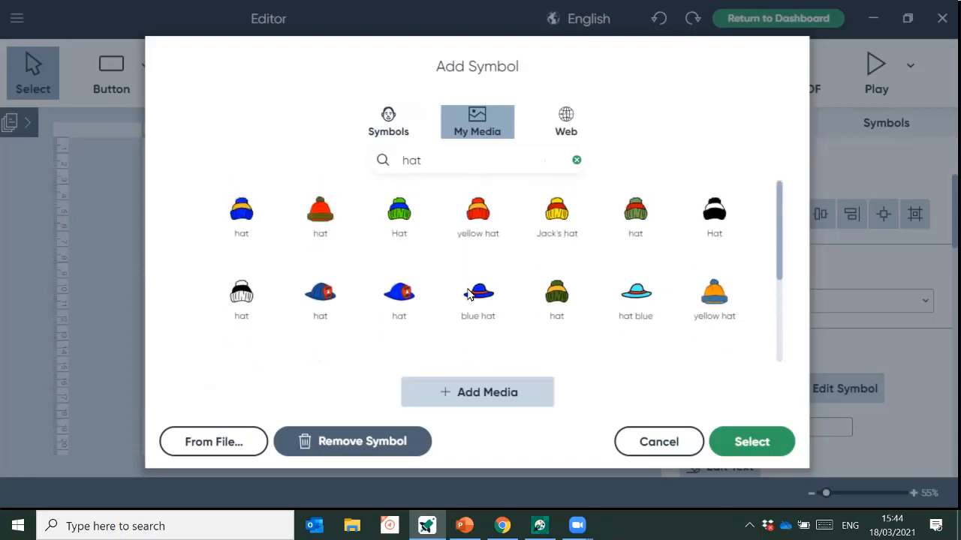
click(231, 444)
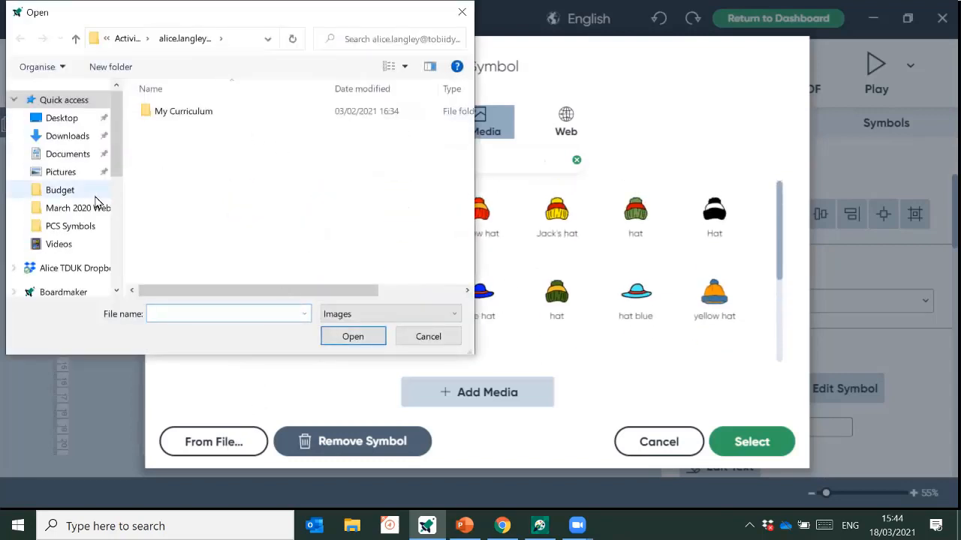
click(48, 181)
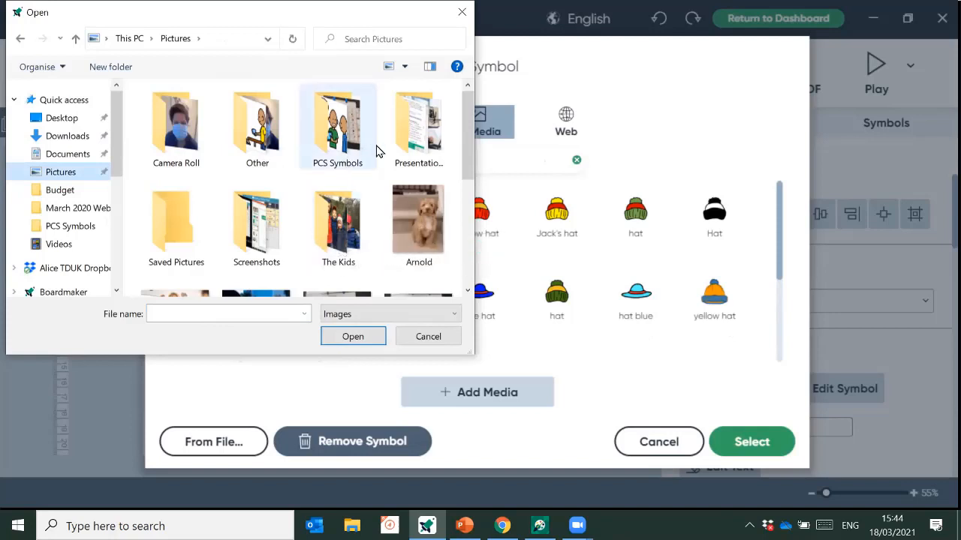
click(428, 344)
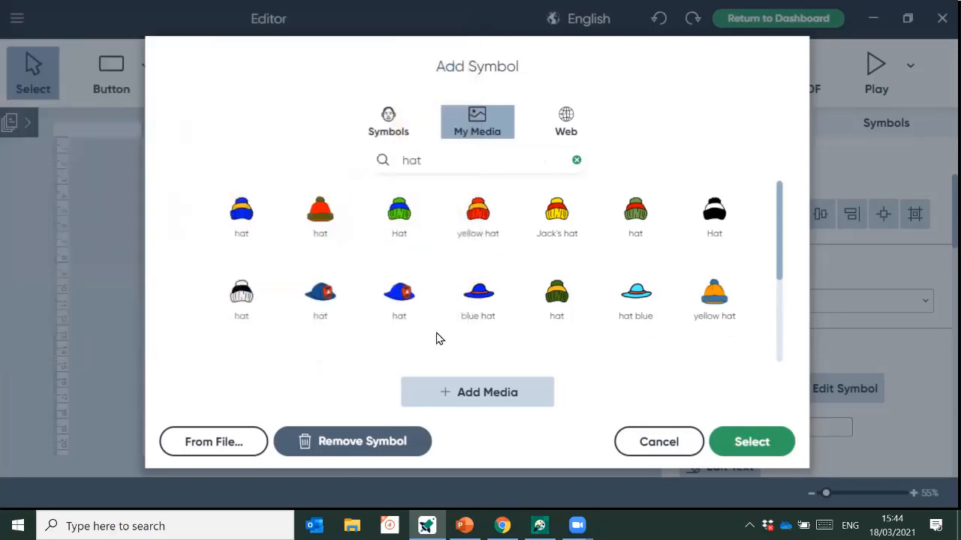
- Pick a cap photo from the Web results and place it in the hat button
click(569, 125)
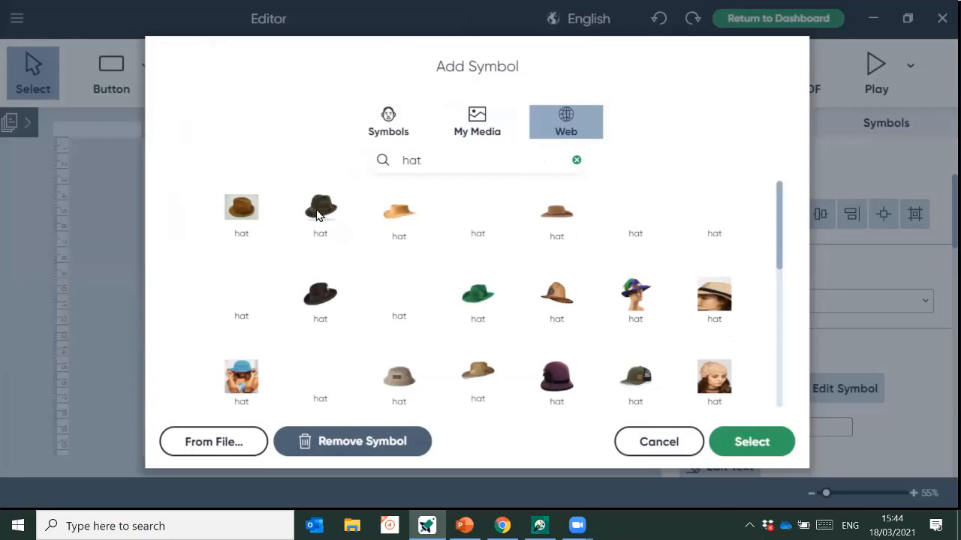
scroll(518, 337, down, 2)
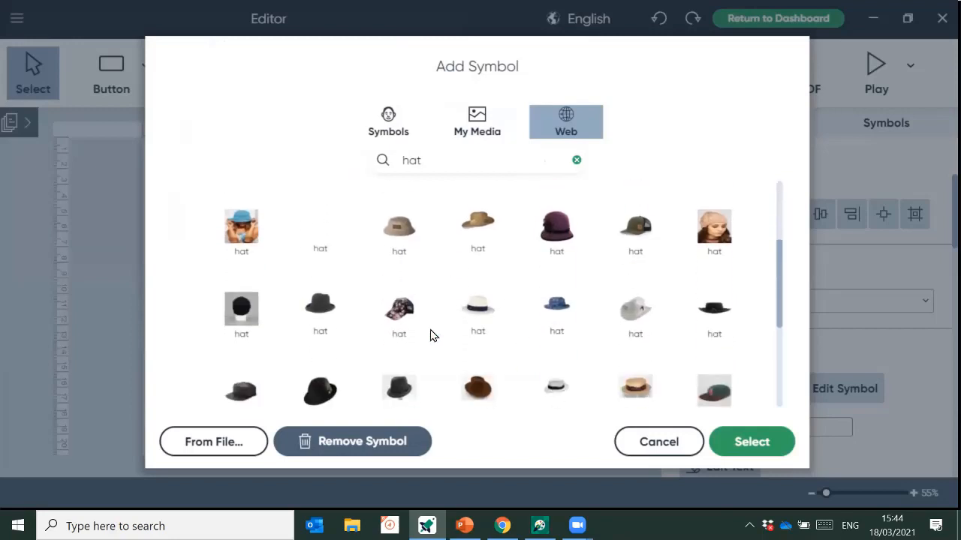
click(630, 250)
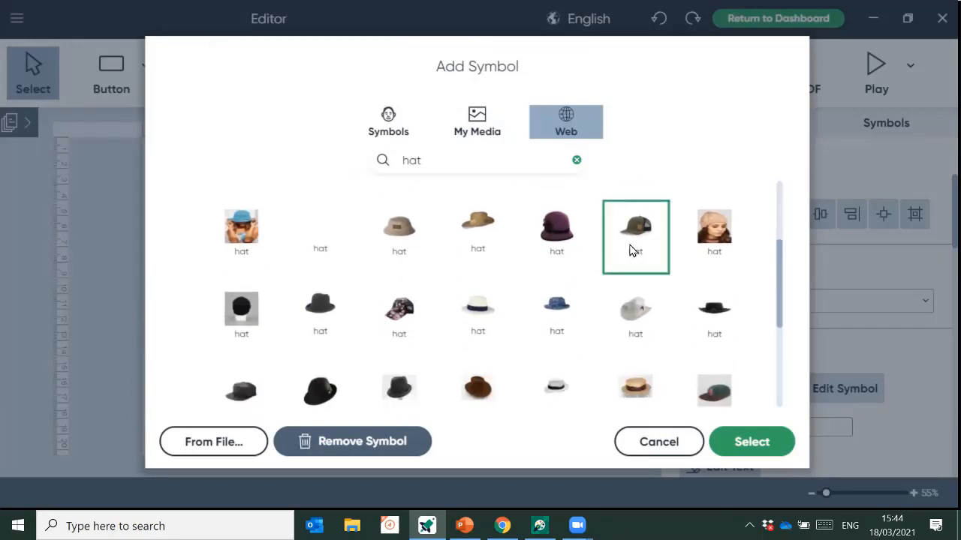
click(747, 449)
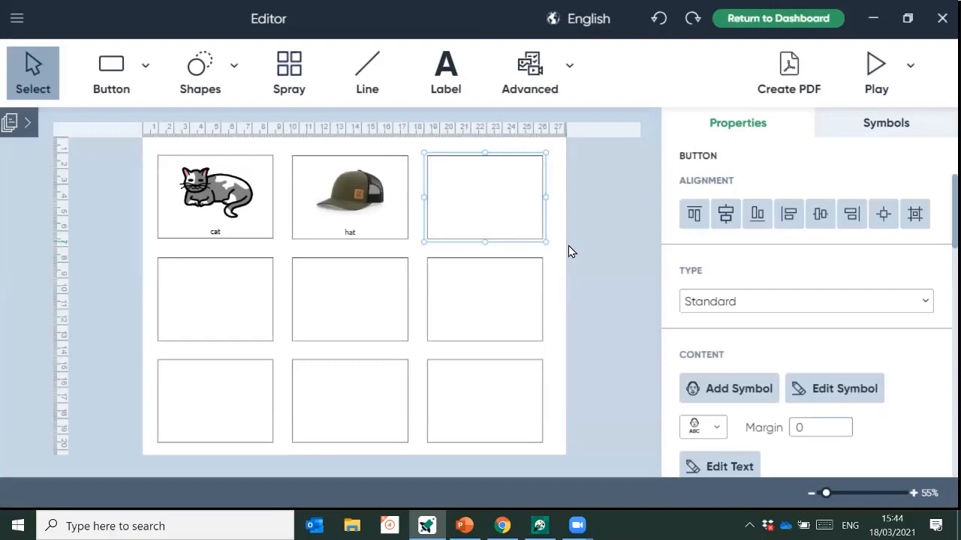
- Fill the next three buttons with mat, pop and hop, using the hopping stick figure for hop
text(mat)
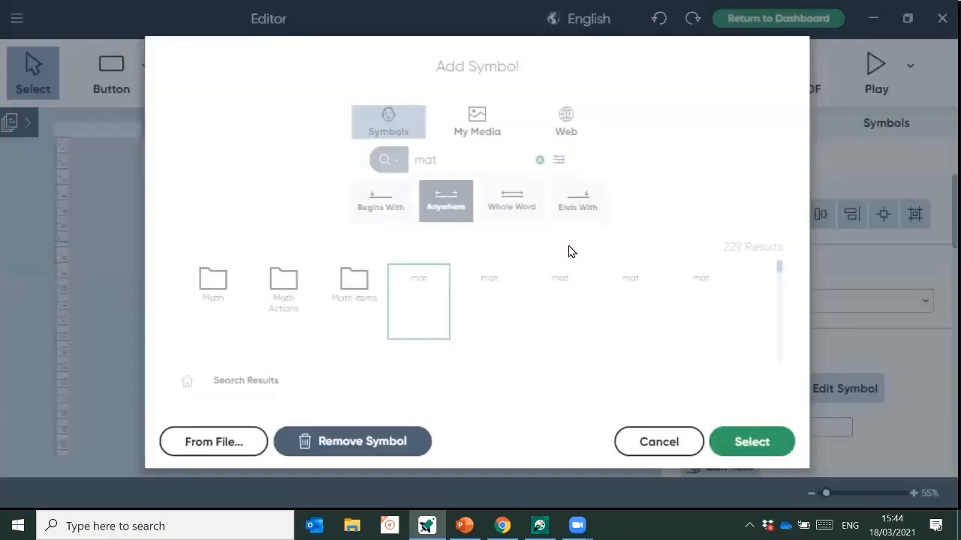
key(Return)
text(pop)
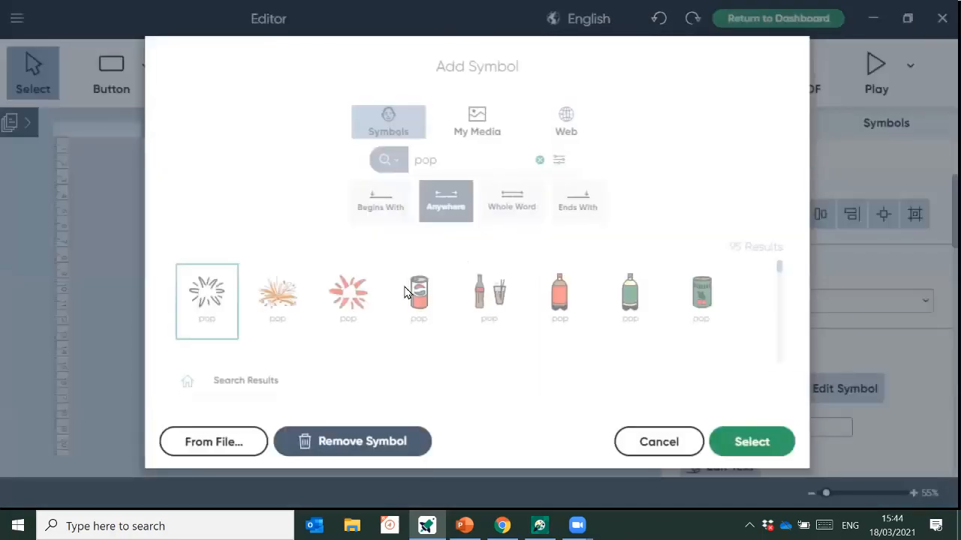
key(Return)
text(hop)
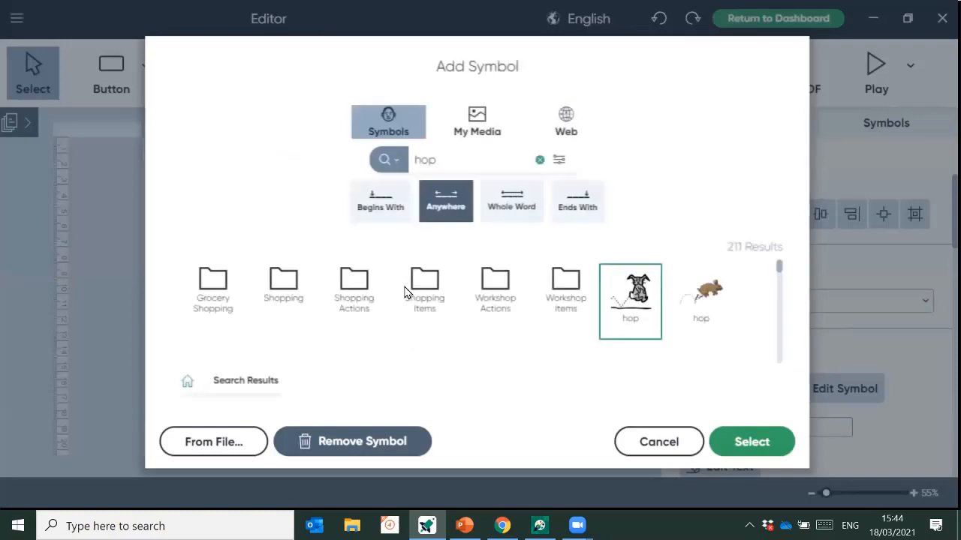
scroll(610, 318, down, 5)
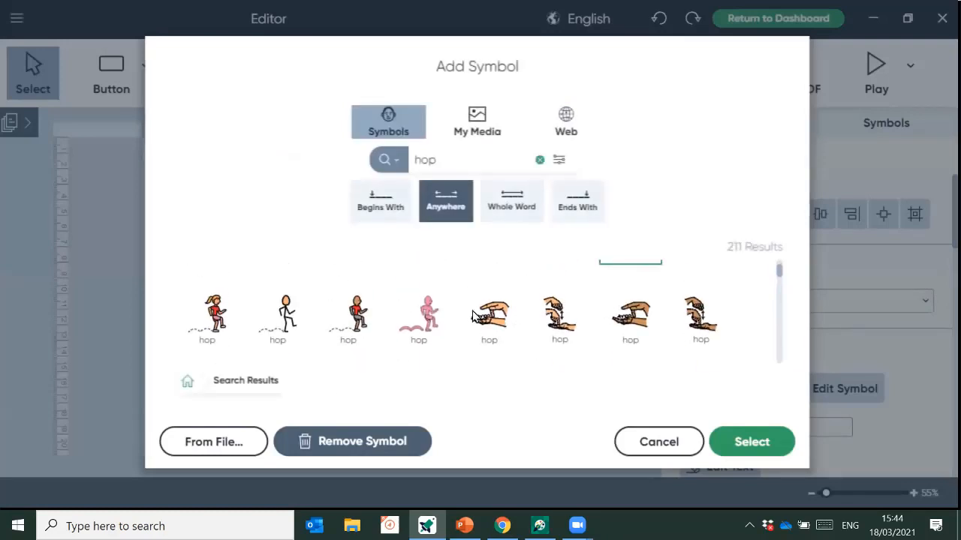
click(224, 328)
click(285, 330)
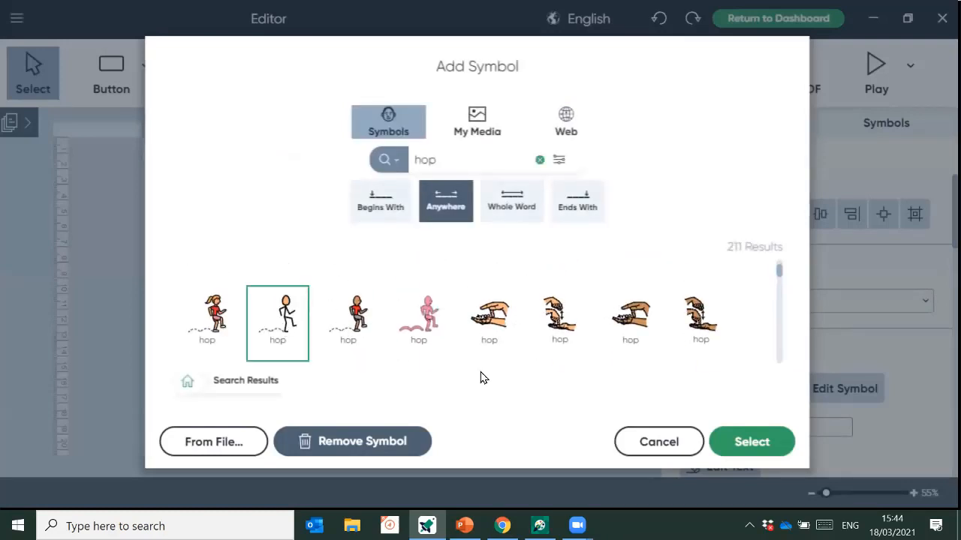
click(733, 457)
click(494, 311)
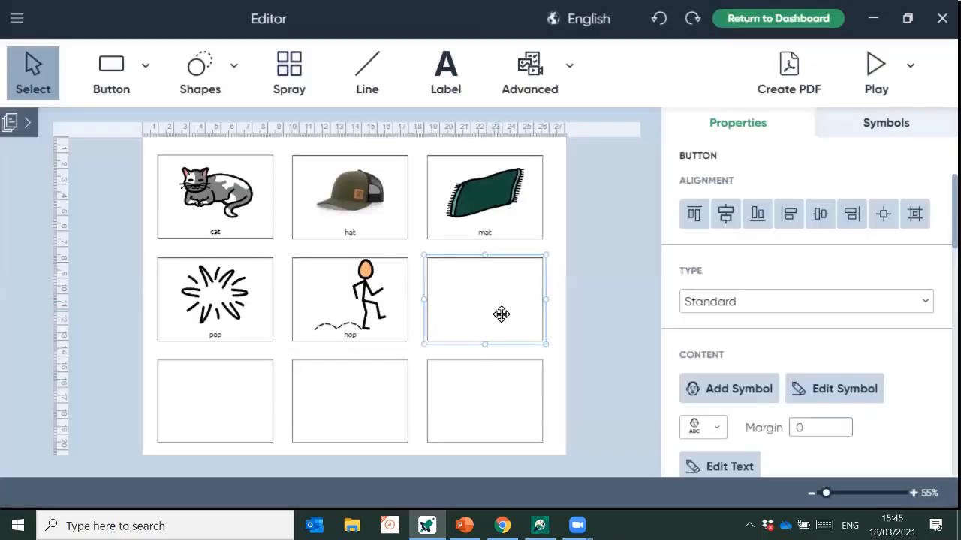
- Label the right-middle button 'top' and give it the spinning top symbol
text(top)
key(Return)
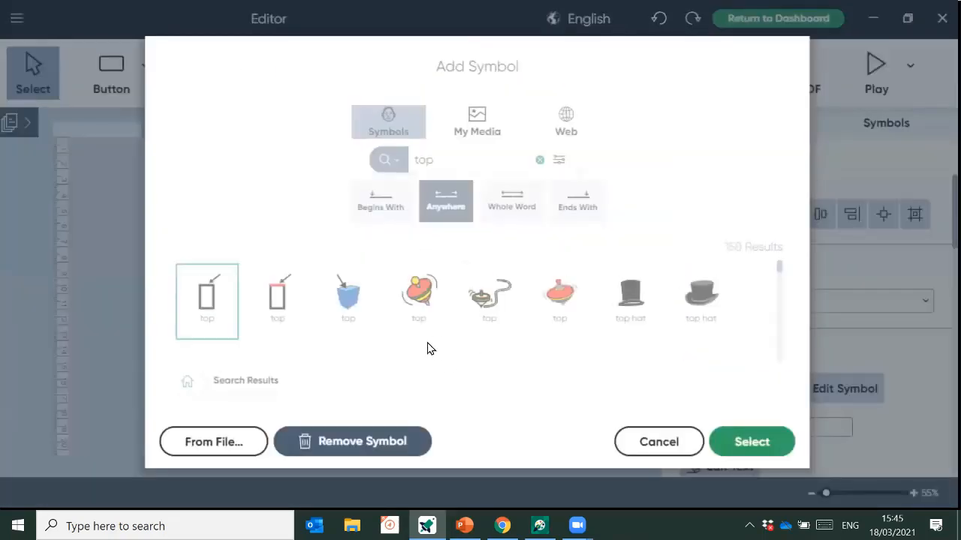
click(425, 314)
click(713, 441)
- Put the third man picture on the bottom-left button
click(210, 371)
double_click(220, 403)
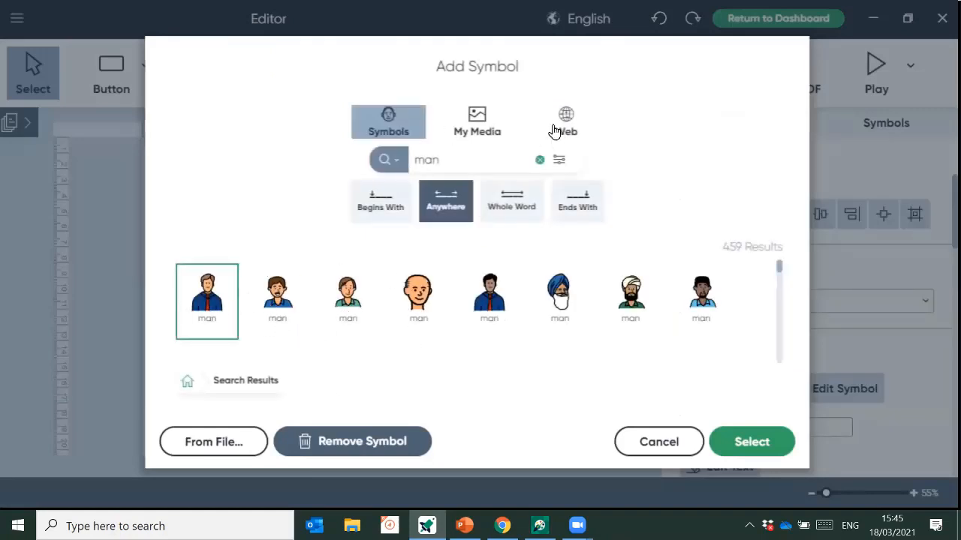
scroll(360, 315, down, 1)
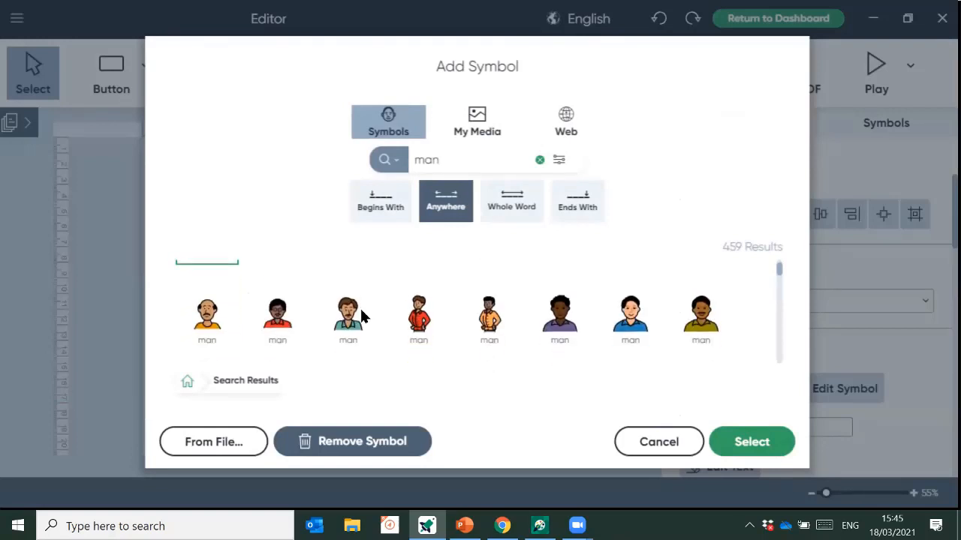
click(347, 324)
click(764, 447)
- Fill the last two bottom-row buttons with a pan symbol and a yellow hand-fan labelled 'fan'
click(511, 424)
double_click(509, 422)
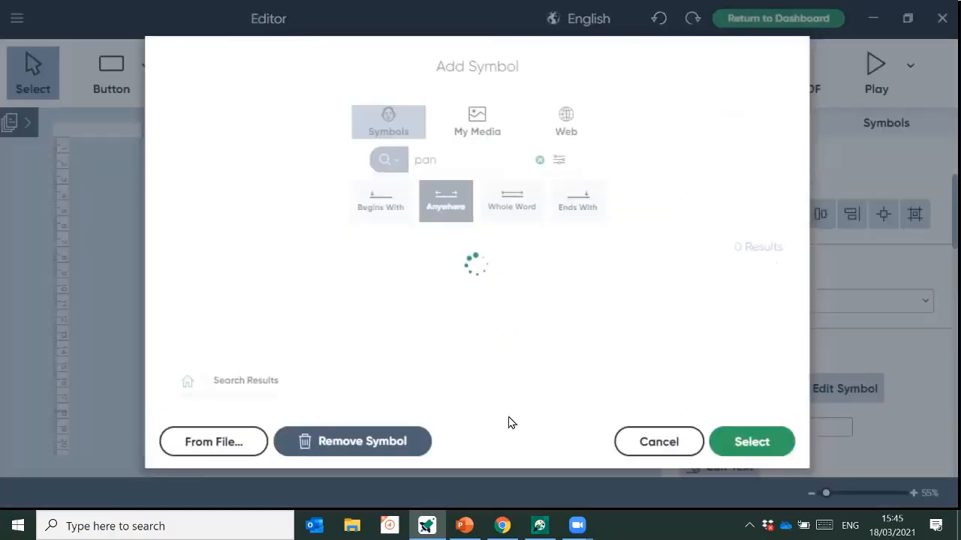
click(735, 442)
click(541, 372)
text(fan)
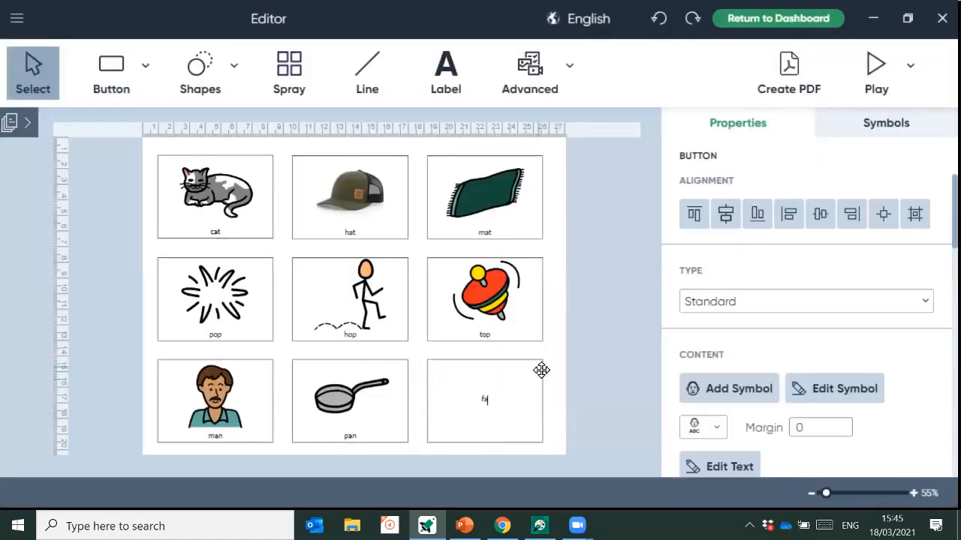
double_click(541, 372)
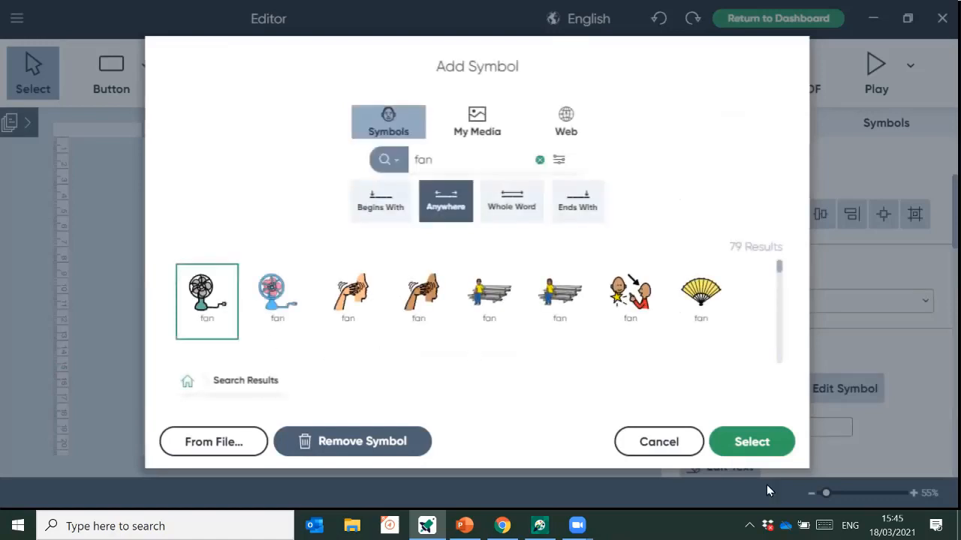
click(701, 315)
click(776, 449)
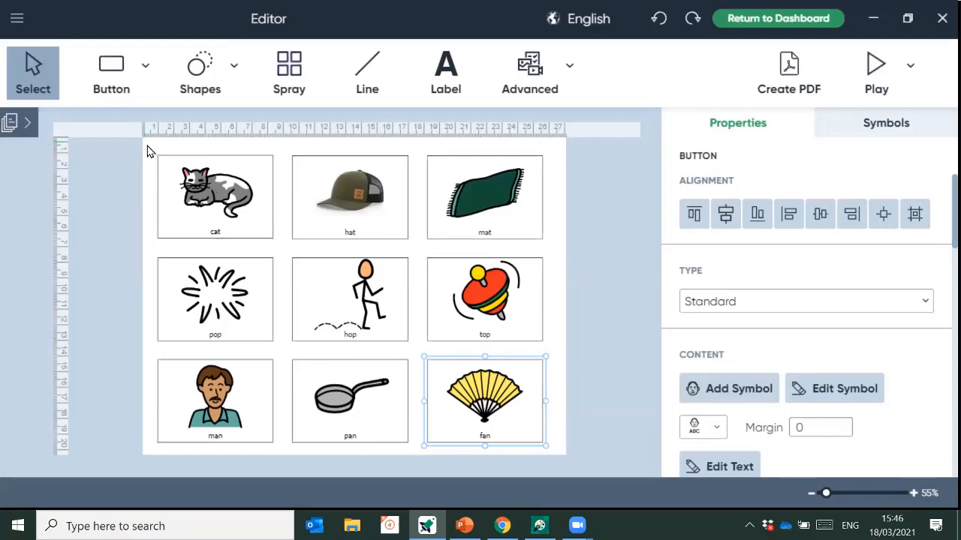
- Select all nine buttons, change the label text position and set the font size to 26
drag(148, 151, 557, 453)
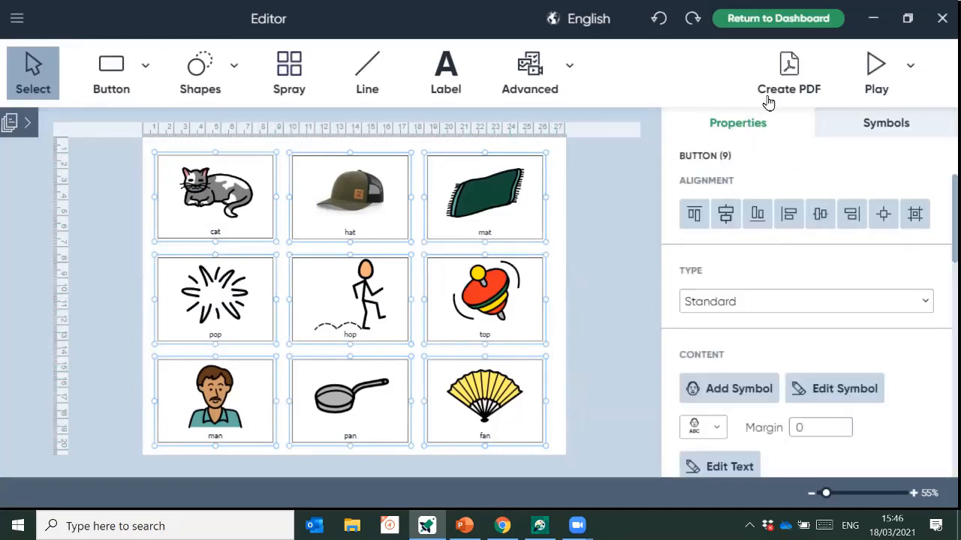
scroll(904, 351, down, 1)
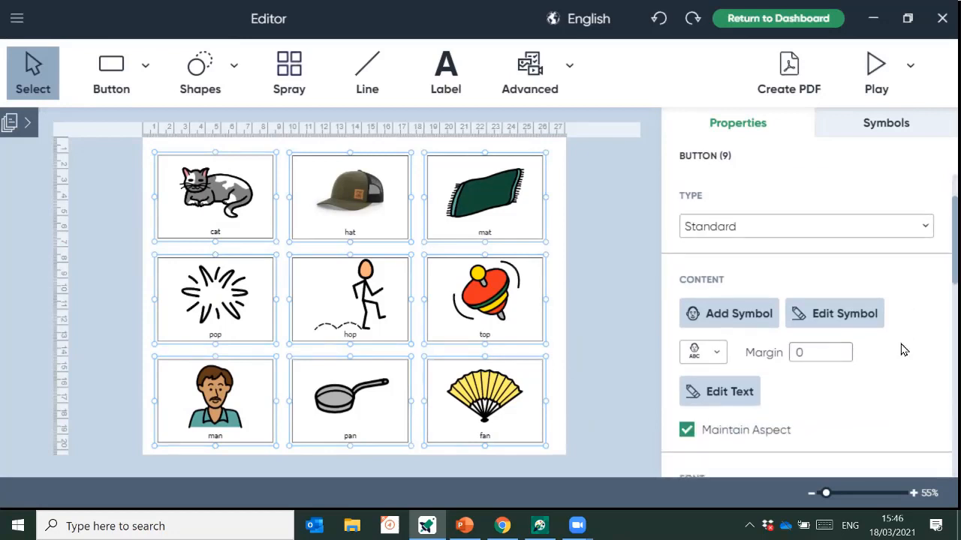
scroll(901, 337, down, 3)
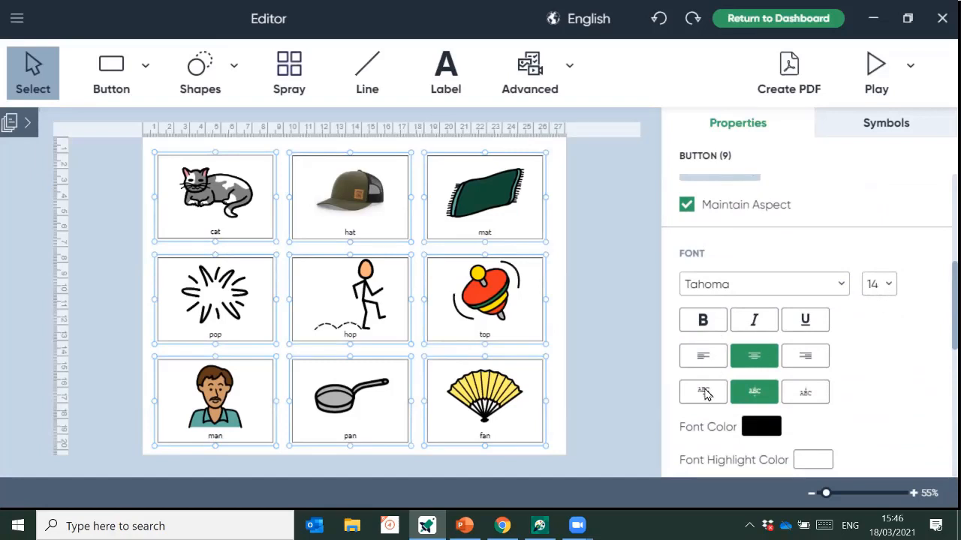
click(702, 403)
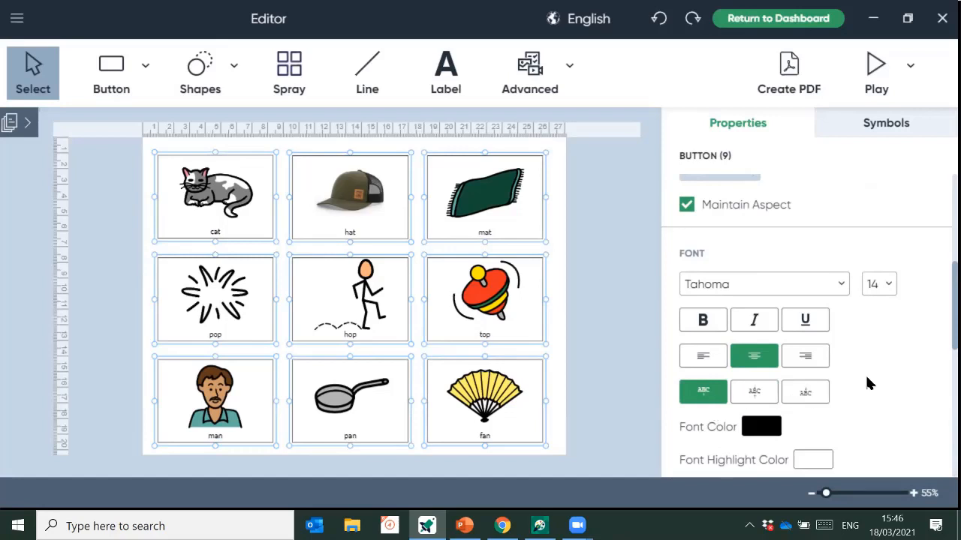
scroll(866, 382, down, 1)
scroll(866, 353, up, 1)
click(878, 287)
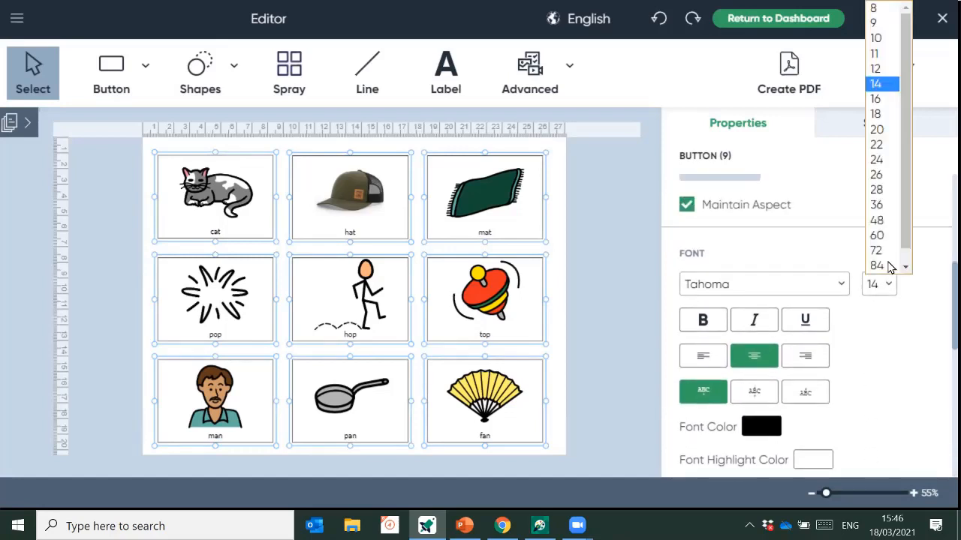
click(876, 175)
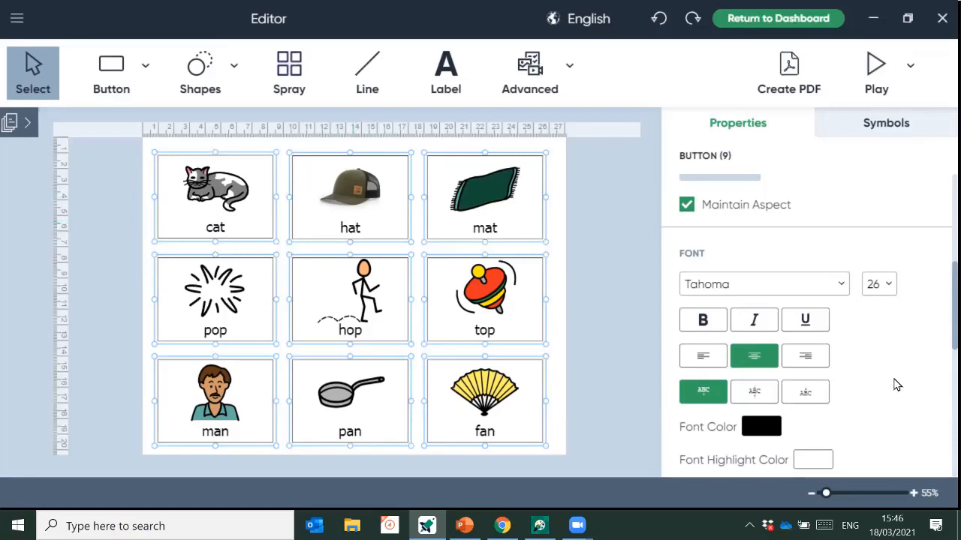
- Switch the nine labels from Tahoma to ComicSans, then review the Properties panel
click(786, 285)
scroll(785, 217, down, 1)
scroll(780, 195, up, 10)
scroll(767, 152, up, 1)
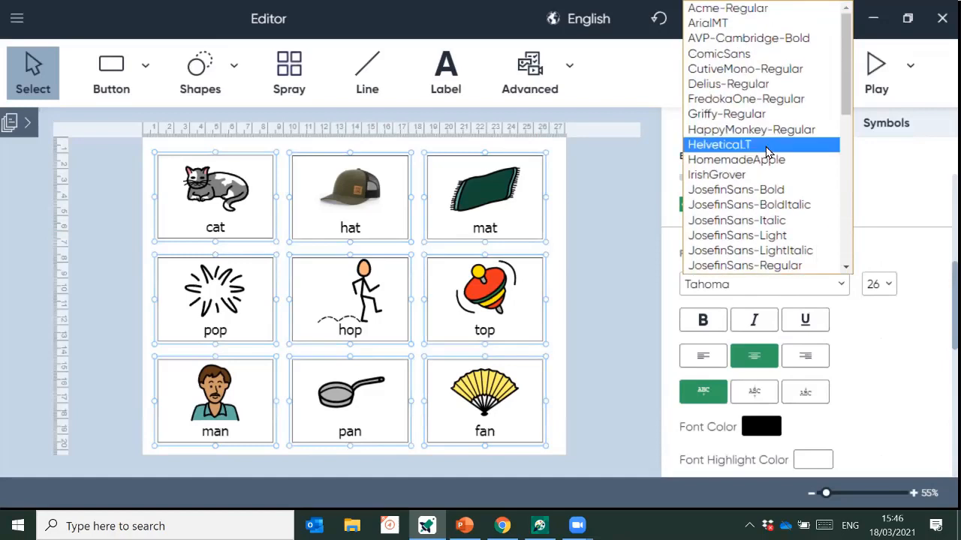
click(760, 56)
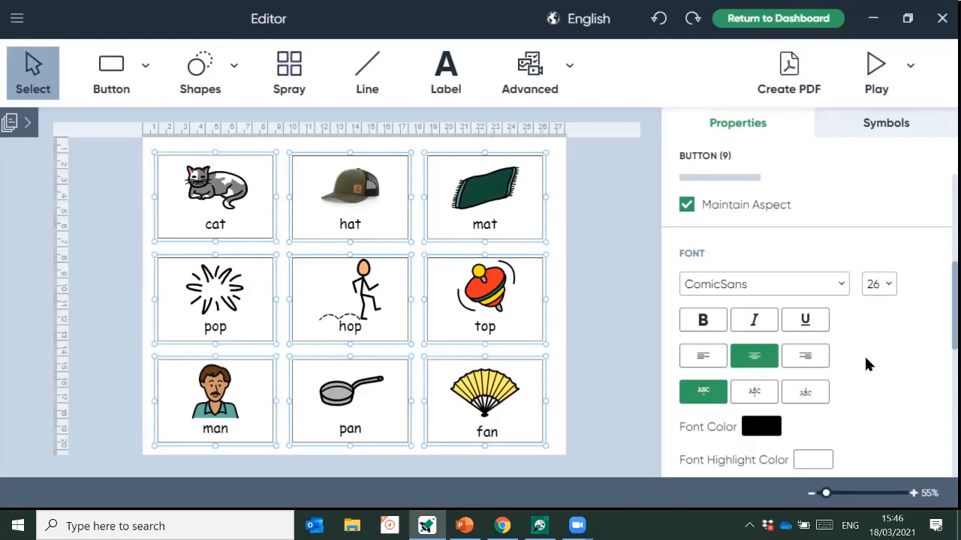
scroll(864, 360, down, 1)
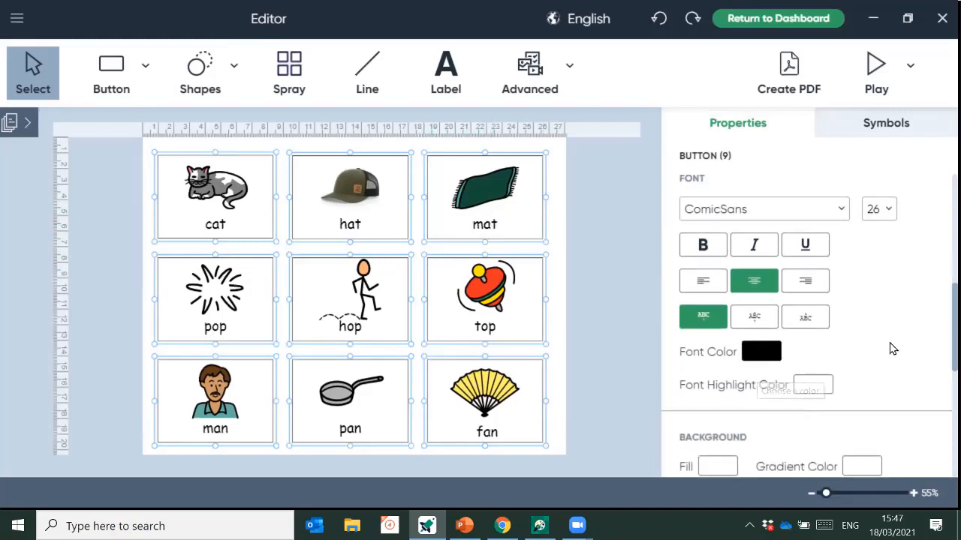
scroll(898, 274, down, 2)
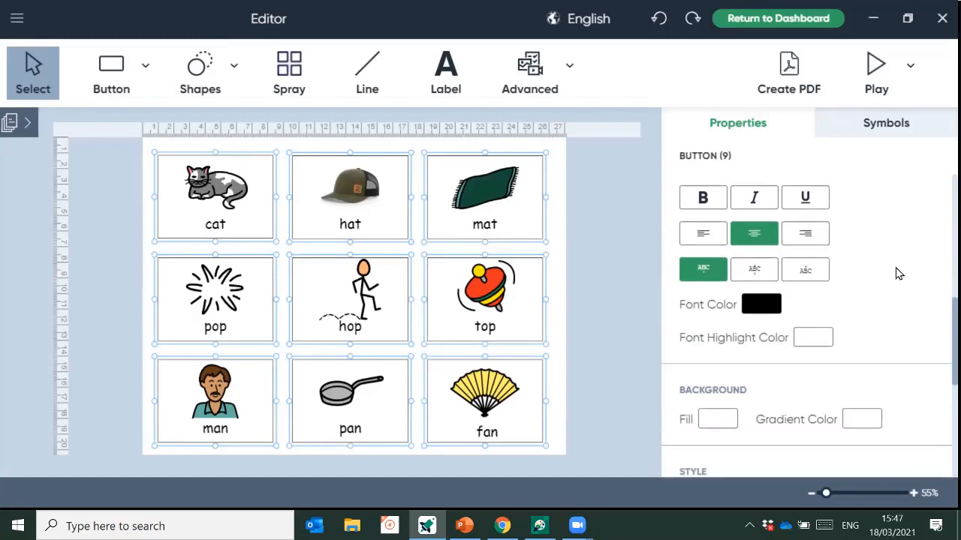
scroll(897, 284, down, 1)
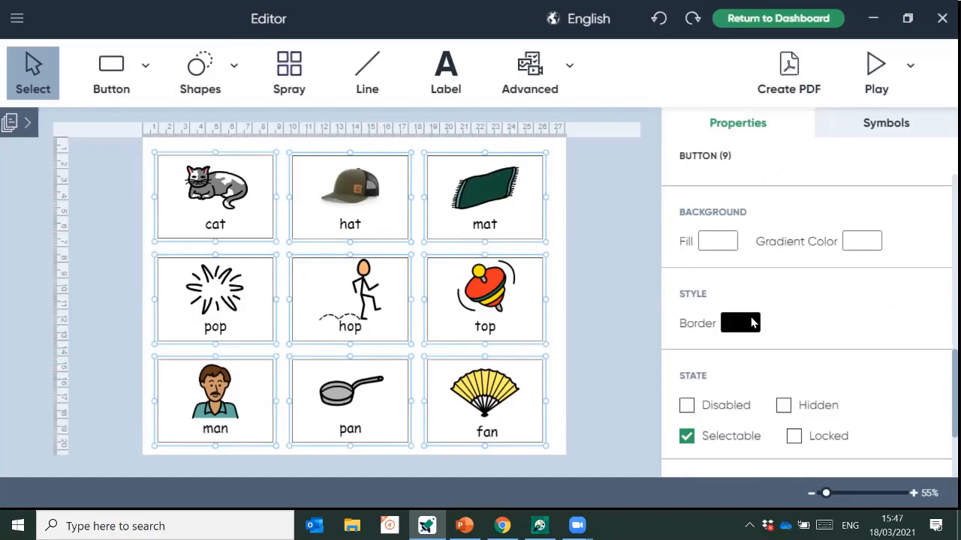
scroll(752, 322, down, 2)
scroll(752, 323, up, 7)
scroll(752, 321, up, 1)
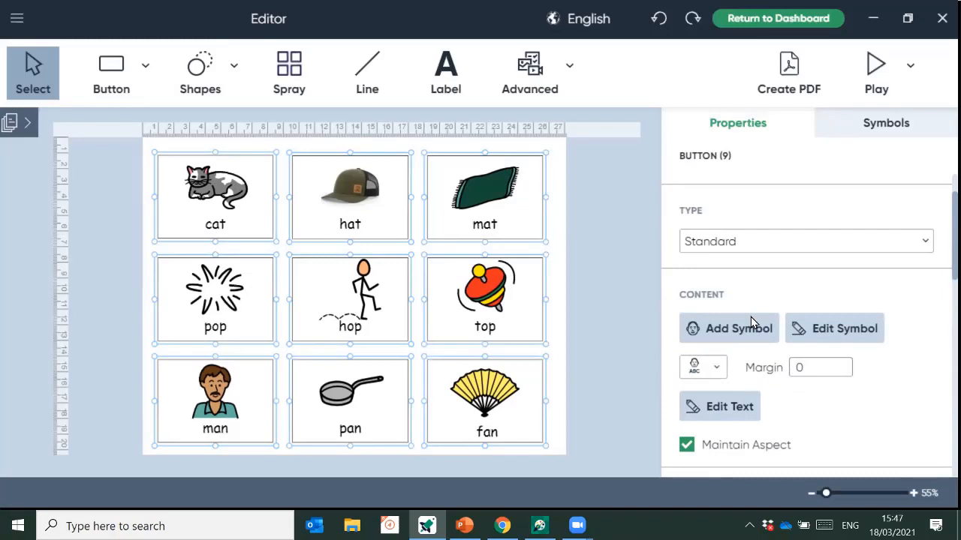
scroll(751, 319, down, 2)
scroll(798, 354, down, 5)
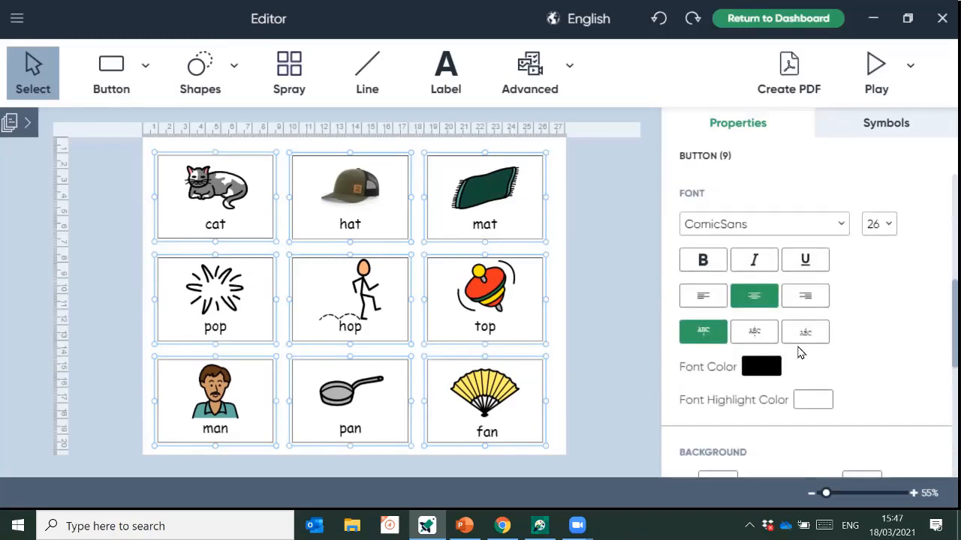
scroll(851, 294, down, 4)
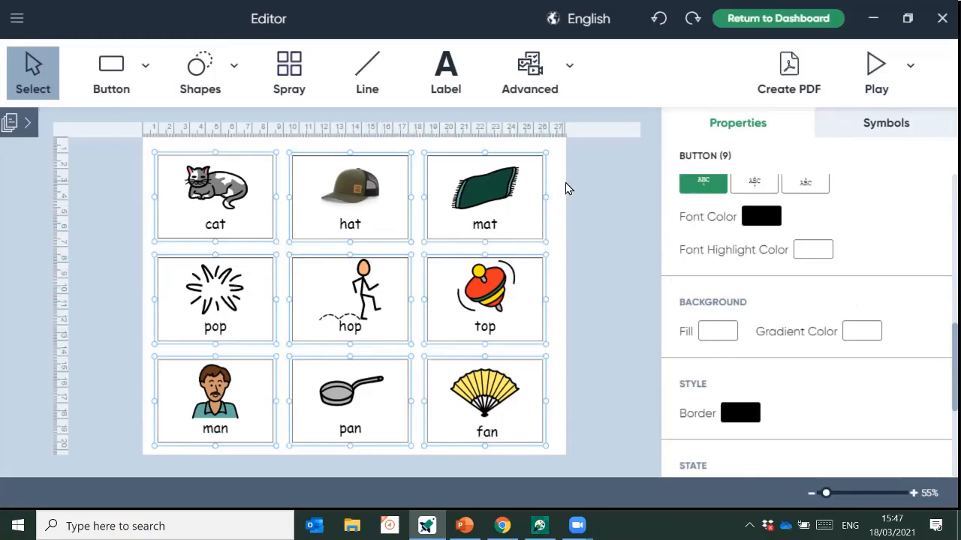
- Give the top-row cat, hat and mat cards a green background fill
click(557, 212)
drag(246, 184, 553, 234)
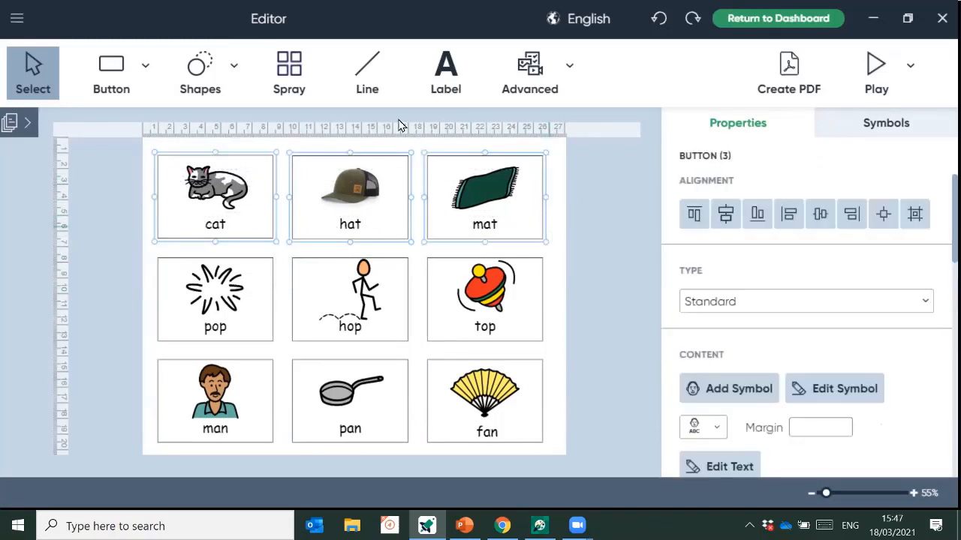
scroll(806, 328, down, 5)
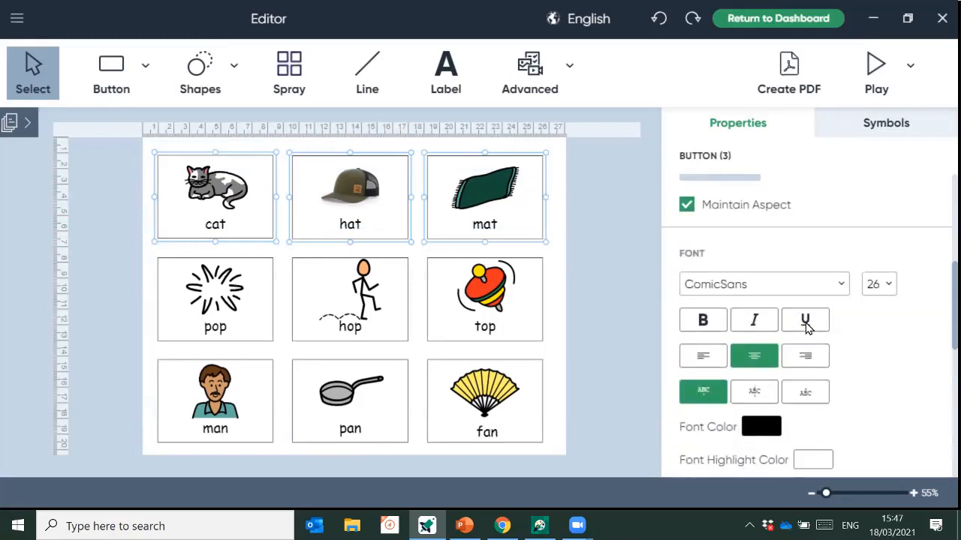
scroll(806, 328, down, 4)
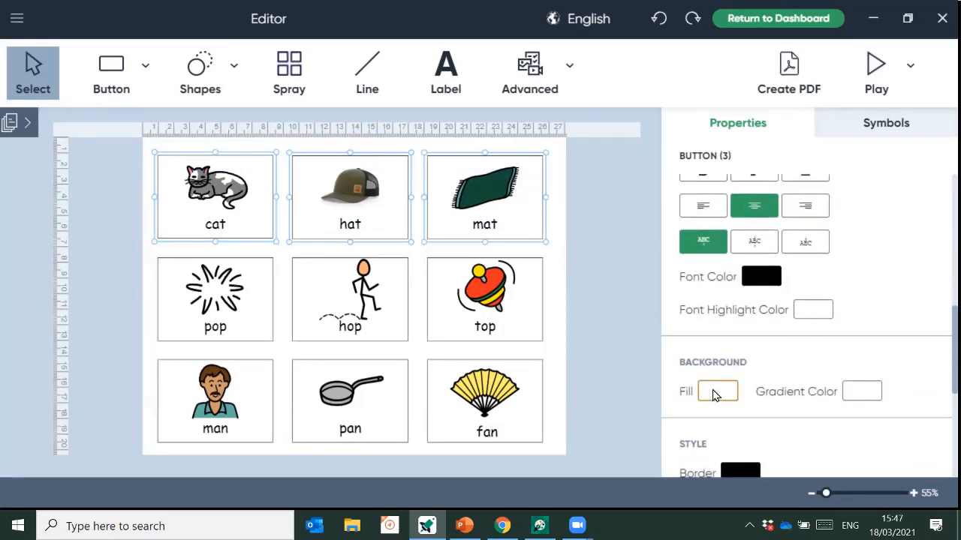
click(715, 392)
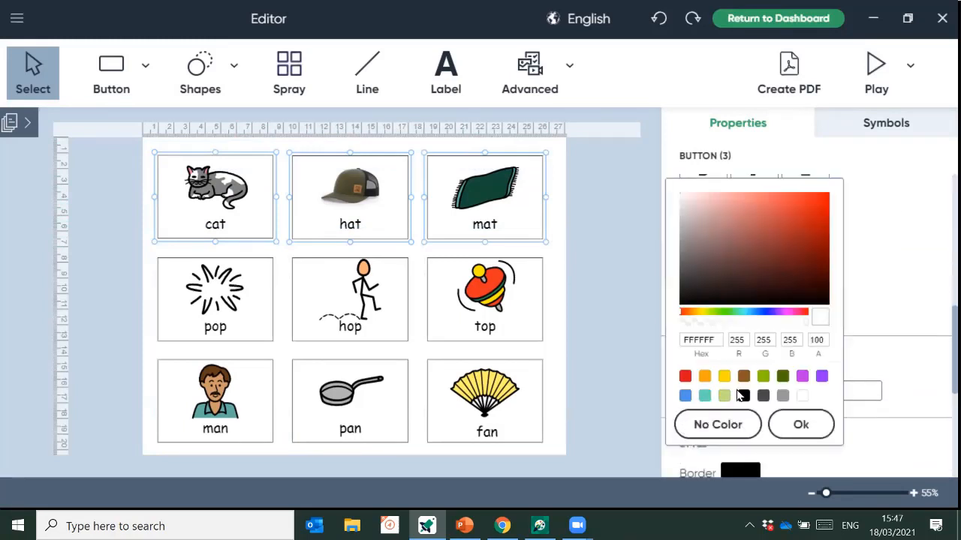
click(760, 383)
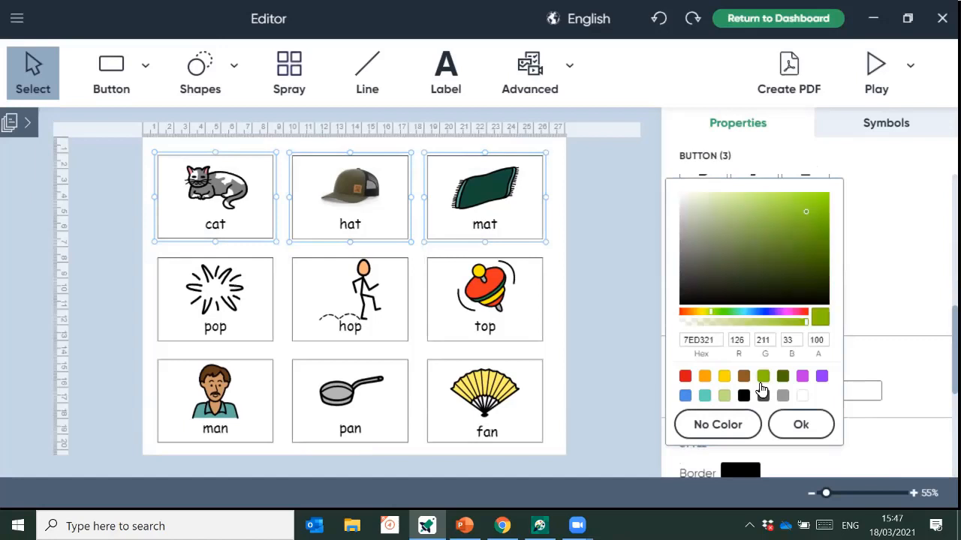
click(797, 427)
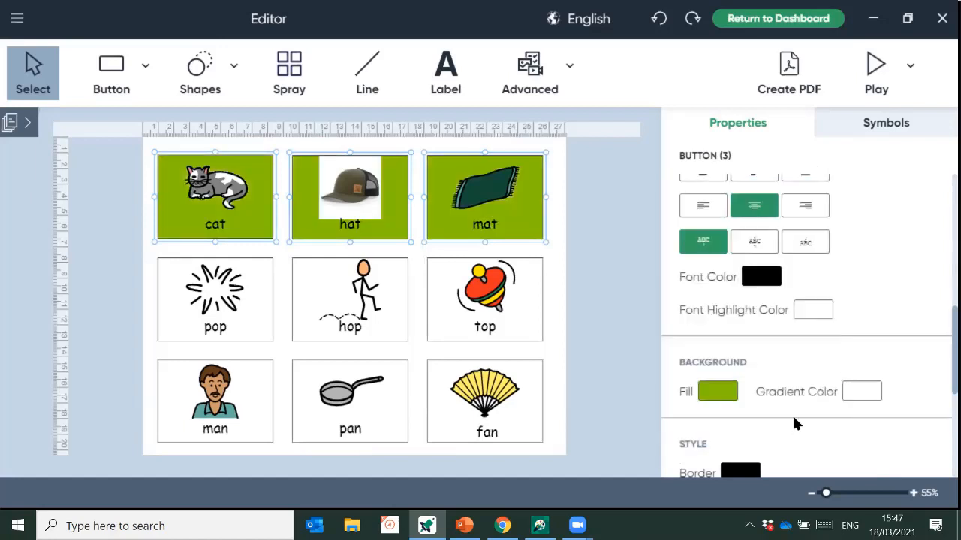
- Give the middle-row pop, hop and top cards a red background fill
drag(508, 317, 534, 336)
scroll(760, 338, down, 5)
scroll(819, 262, up, 2)
scroll(702, 314, down, 2)
scroll(708, 321, up, 4)
scroll(709, 323, down, 5)
scroll(709, 322, down, 2)
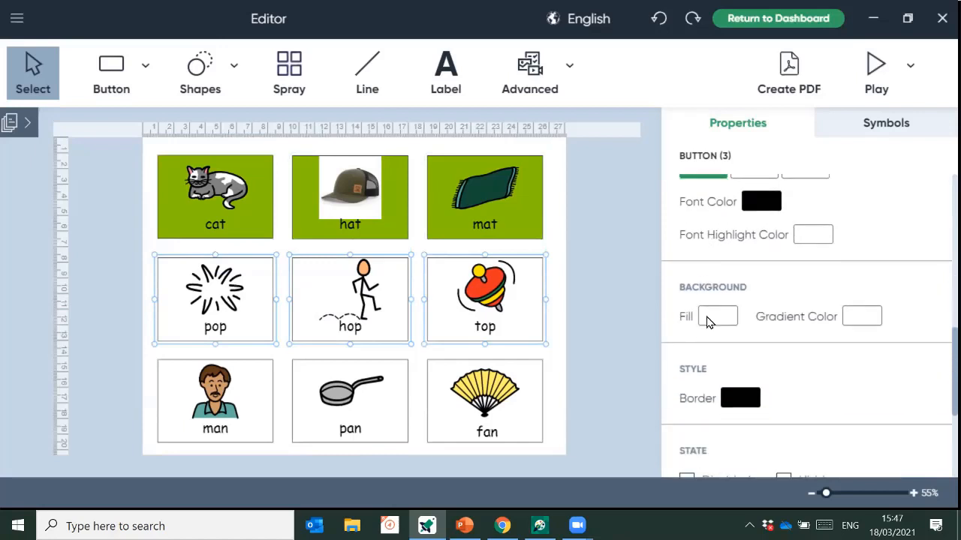
click(707, 319)
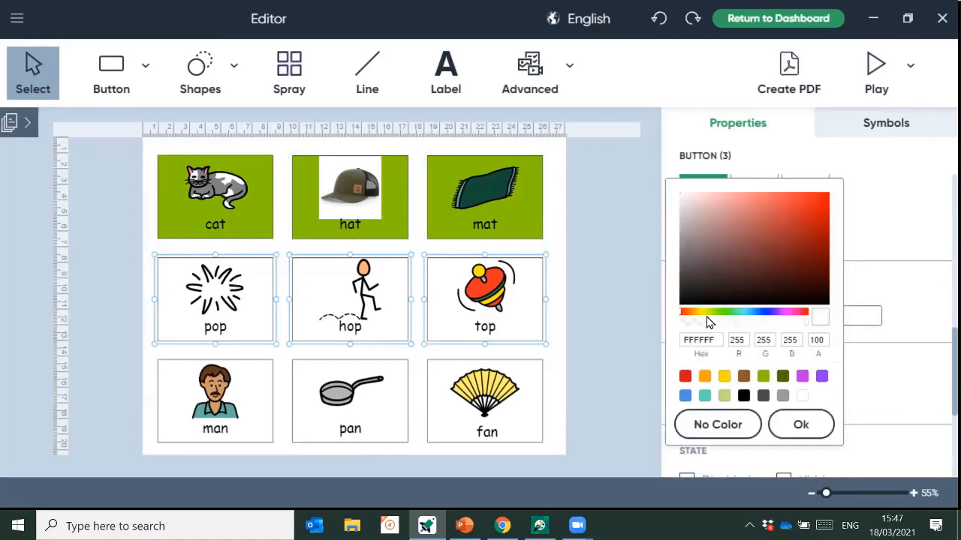
click(684, 376)
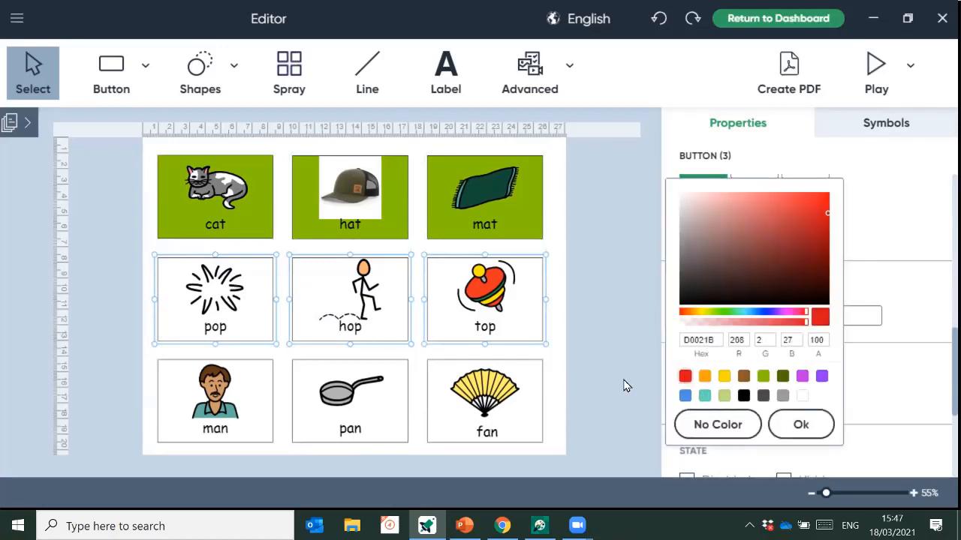
click(791, 425)
- Give the bottom-row man, pan and fan cards a yellow background fill
drag(145, 375, 547, 446)
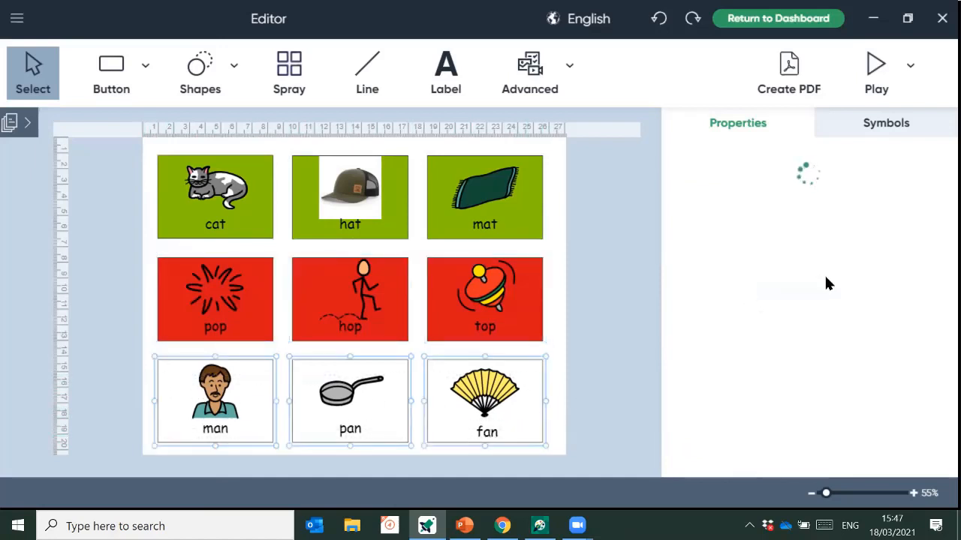
scroll(825, 277, down, 2)
scroll(825, 281, down, 5)
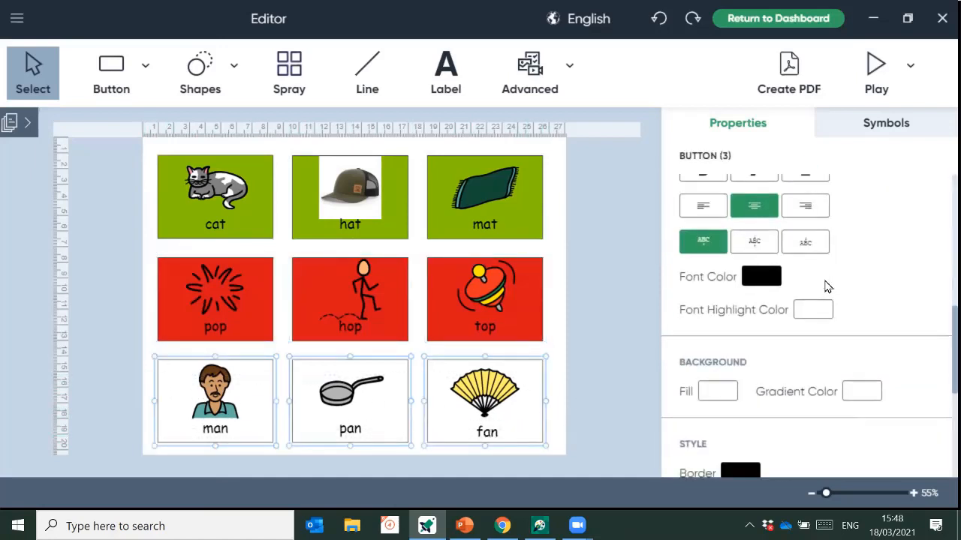
click(723, 316)
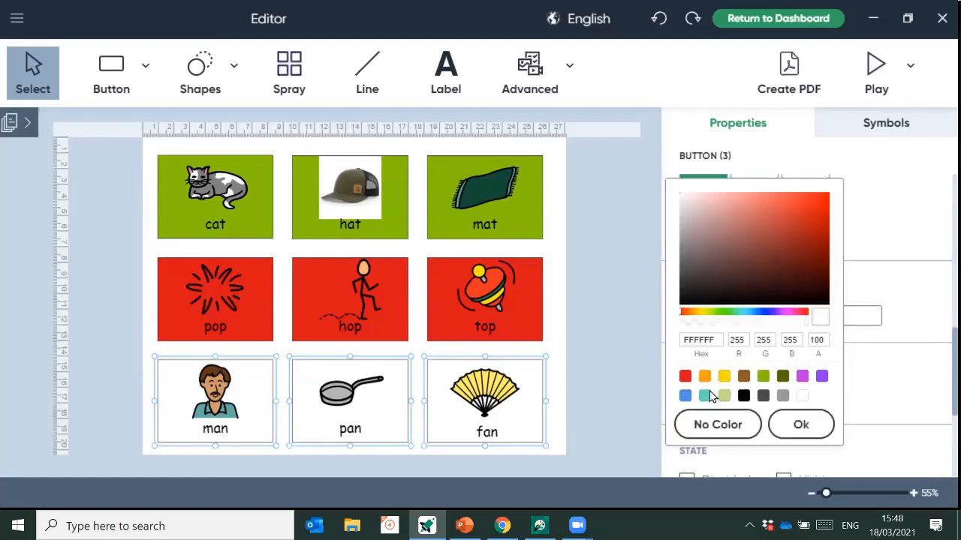
click(724, 376)
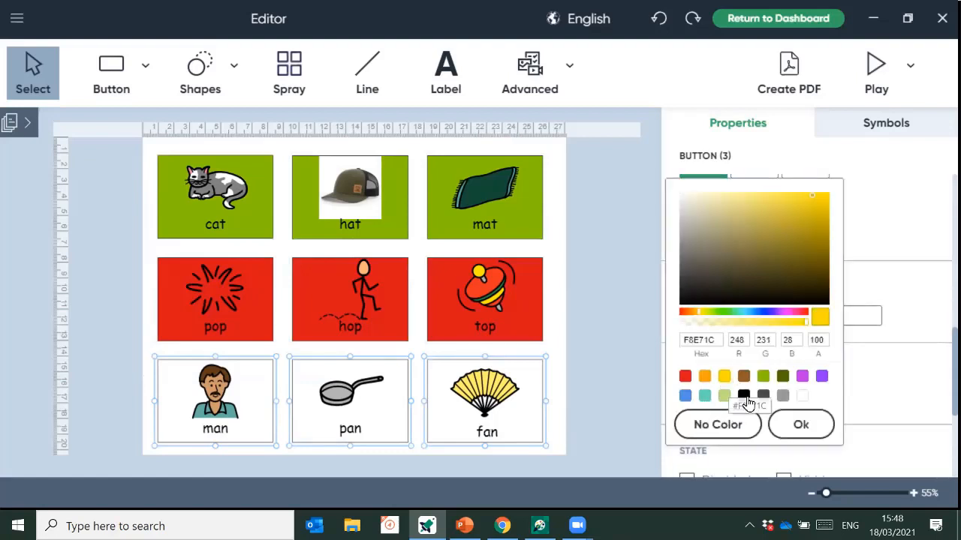
click(800, 424)
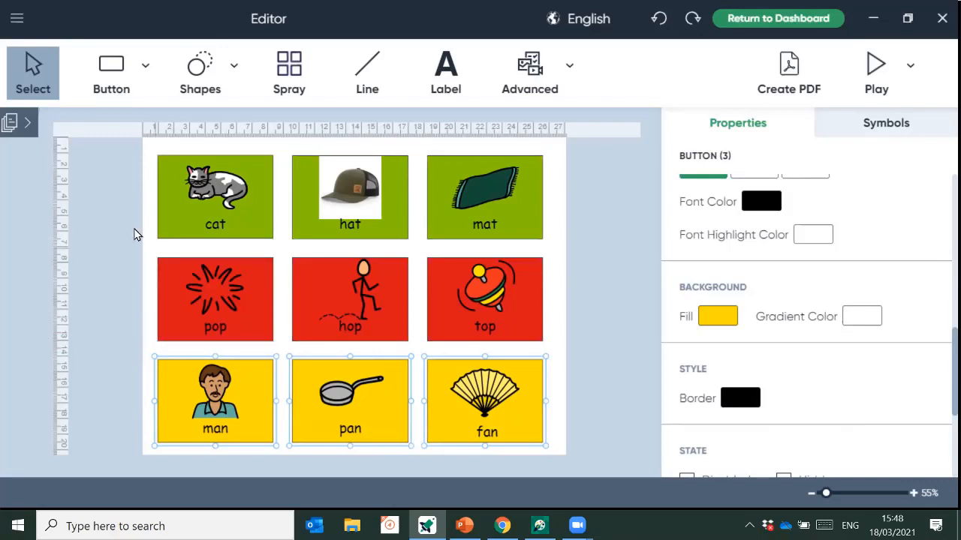
- Expand the Pages panel to list the activity's single colour-coded page
click(12, 129)
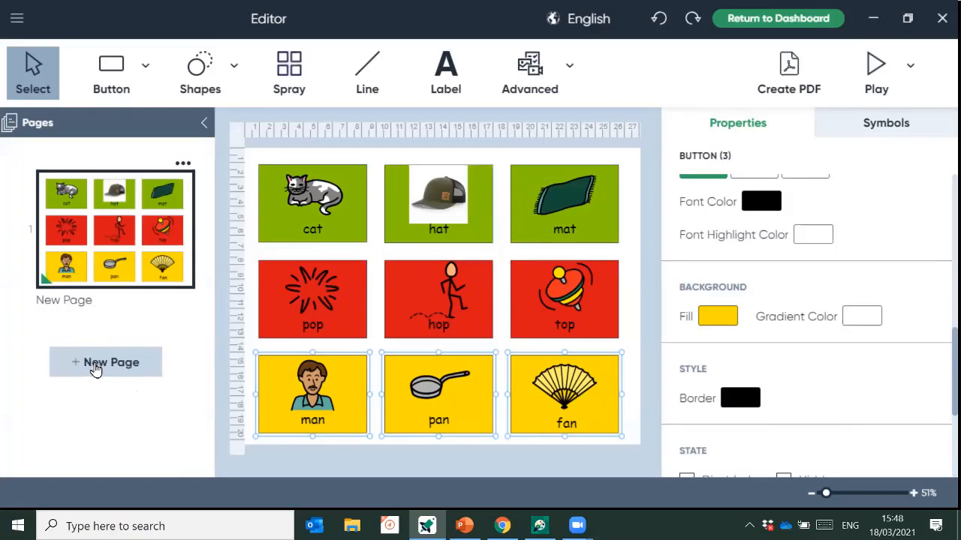
- Duplicate the colour-coded page twice so the activity has three pages
click(183, 166)
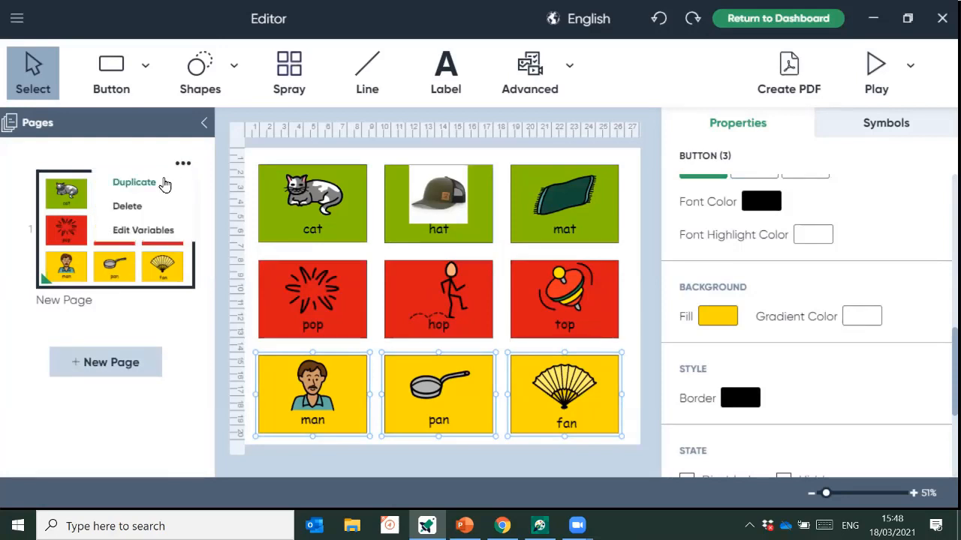
click(121, 183)
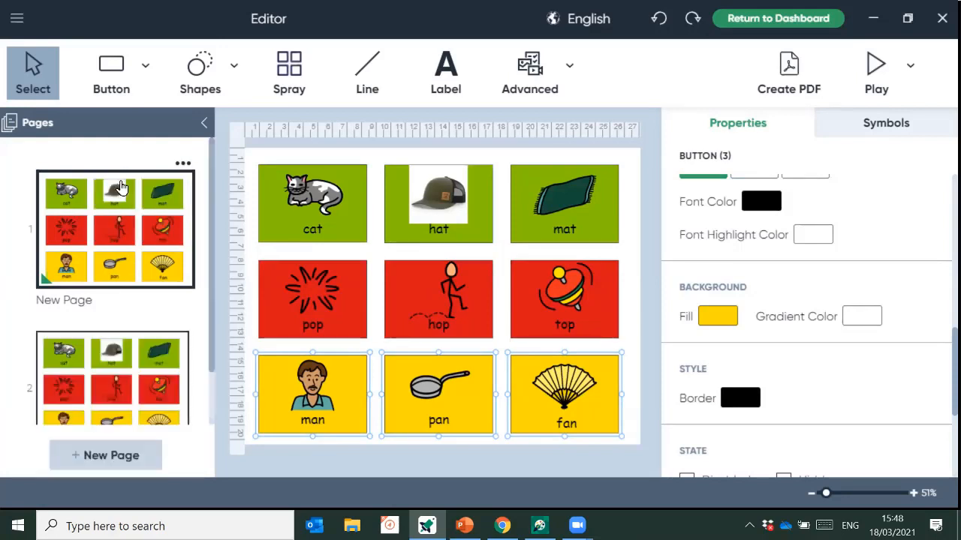
scroll(150, 352, down, 2)
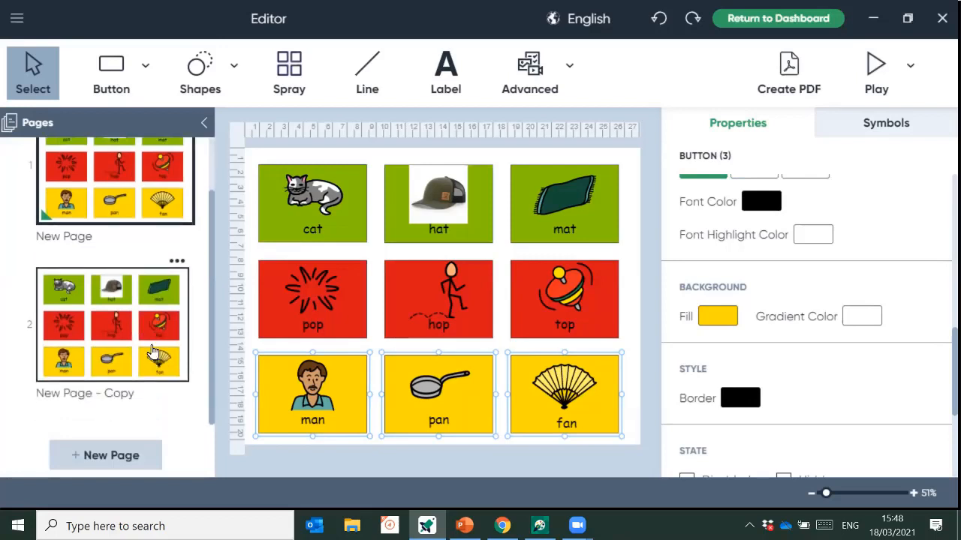
click(124, 325)
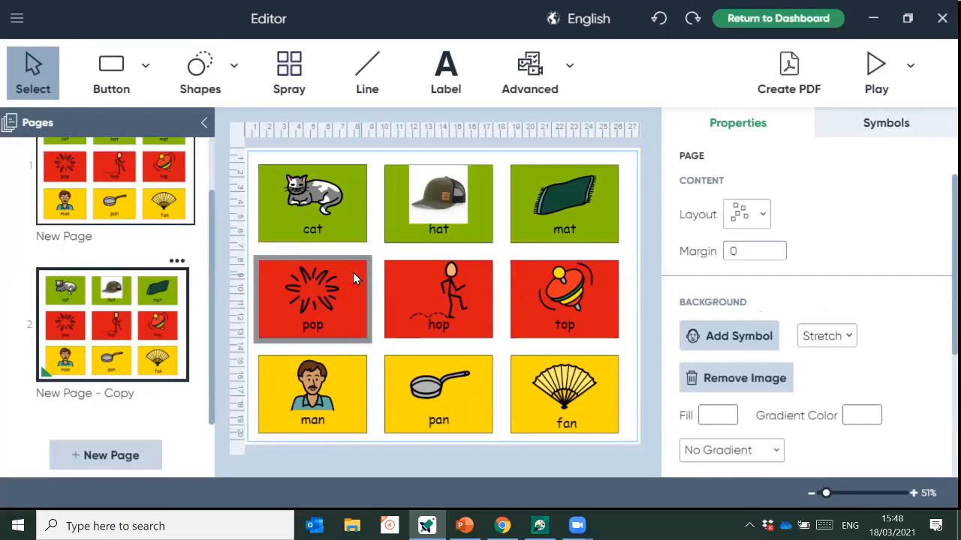
click(177, 262)
click(166, 289)
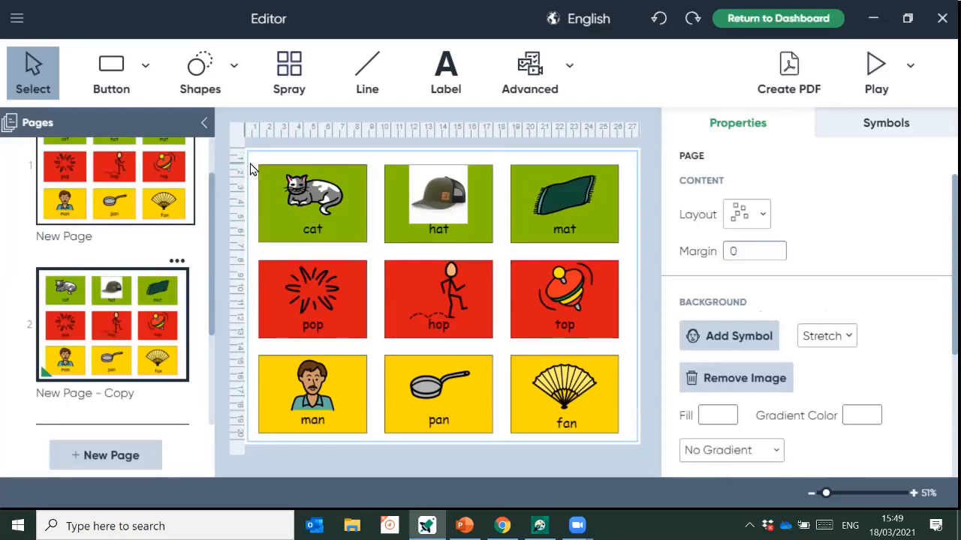
- Set all nine buttons on page 2 to show pictures only, without words
drag(263, 159, 628, 421)
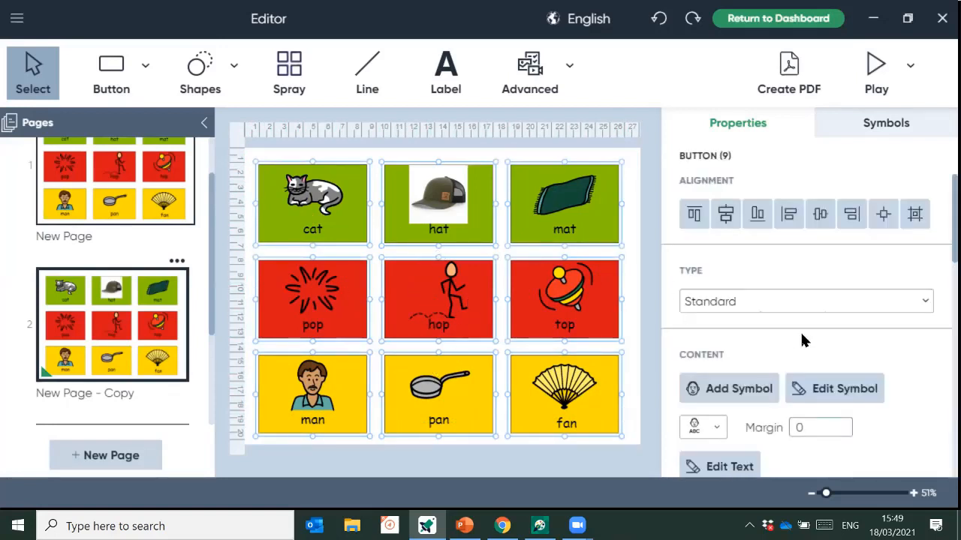
scroll(801, 340, down, 2)
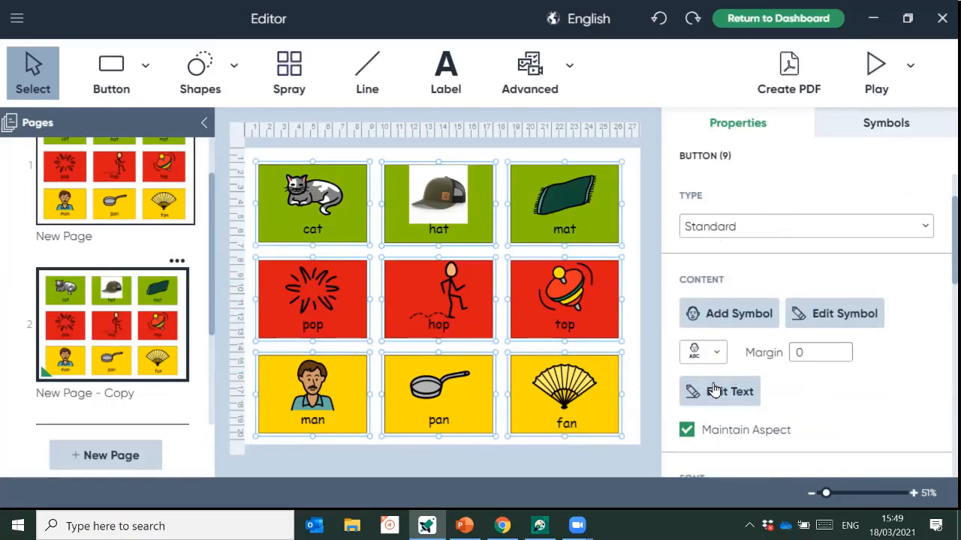
click(710, 354)
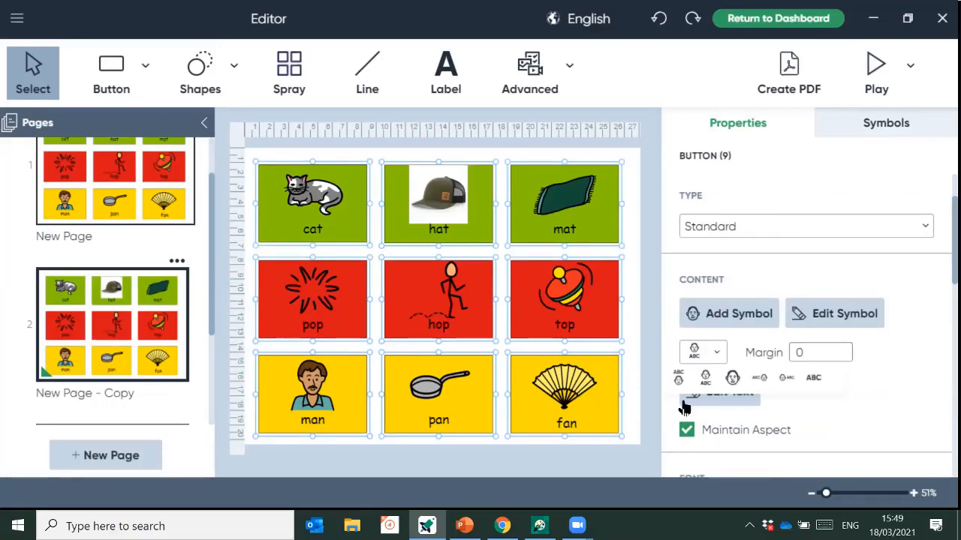
click(733, 378)
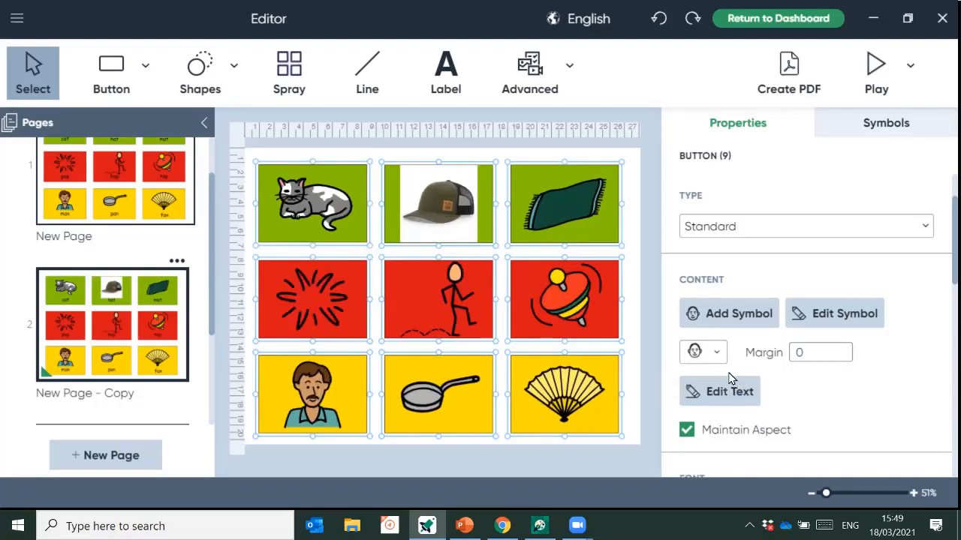
scroll(146, 326, down, 2)
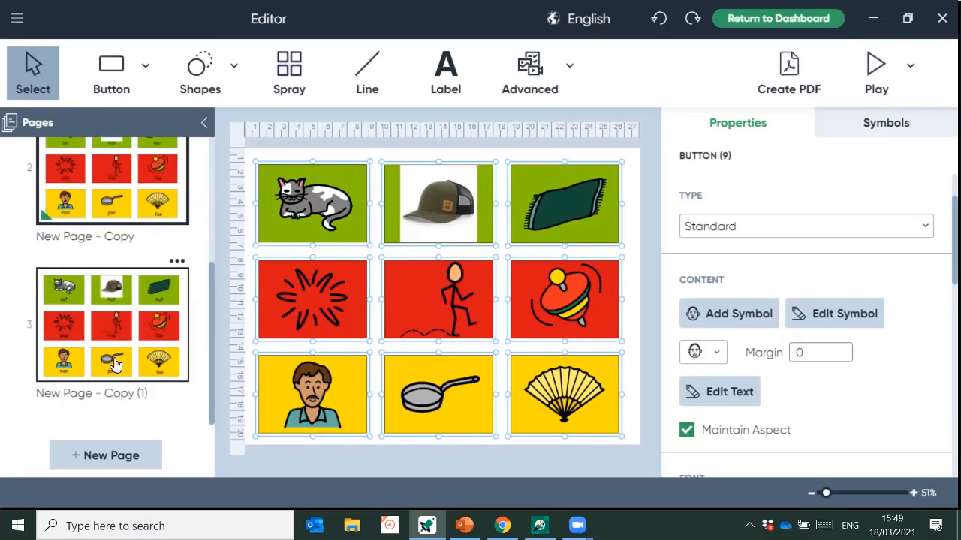
- Set all nine buttons on page 3 to the text-only ABC layout
click(114, 365)
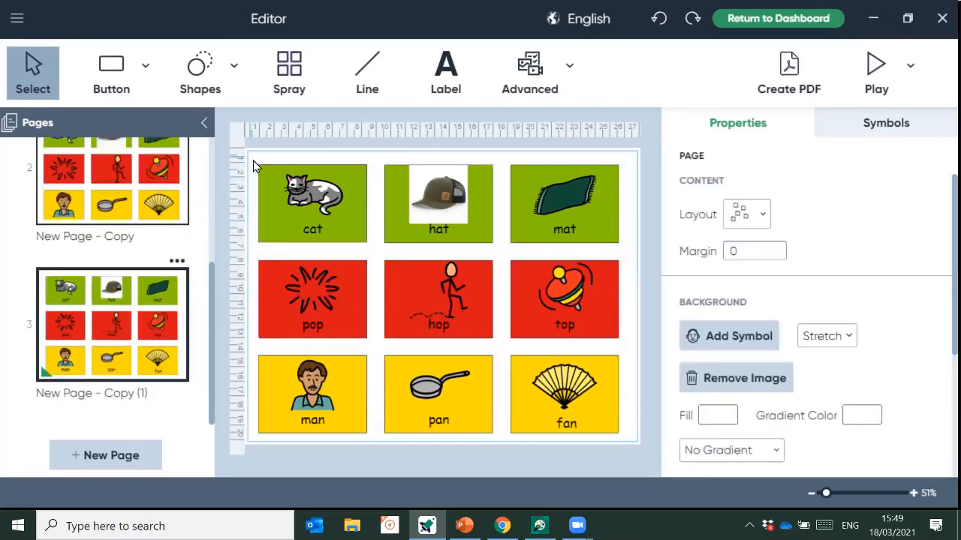
drag(418, 282, 622, 434)
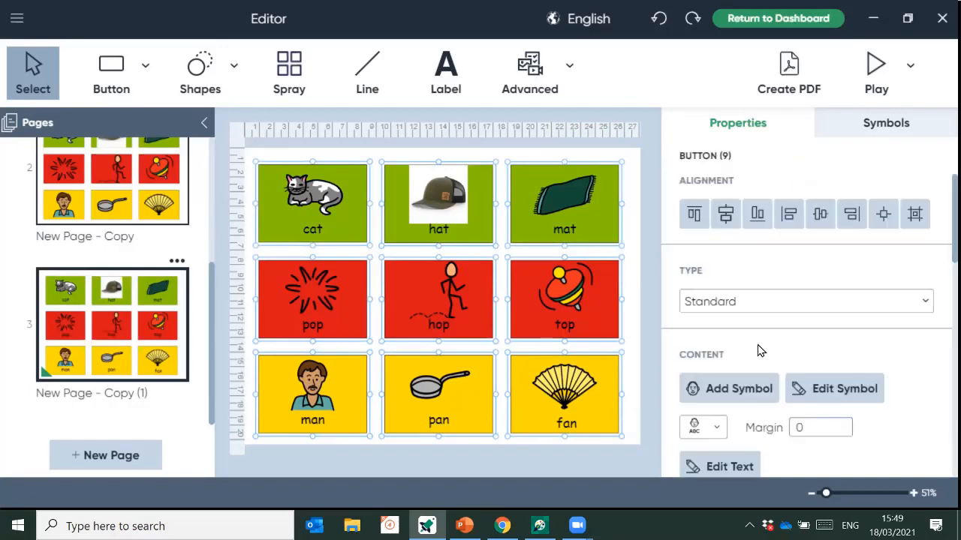
scroll(758, 352, down, 2)
click(715, 281)
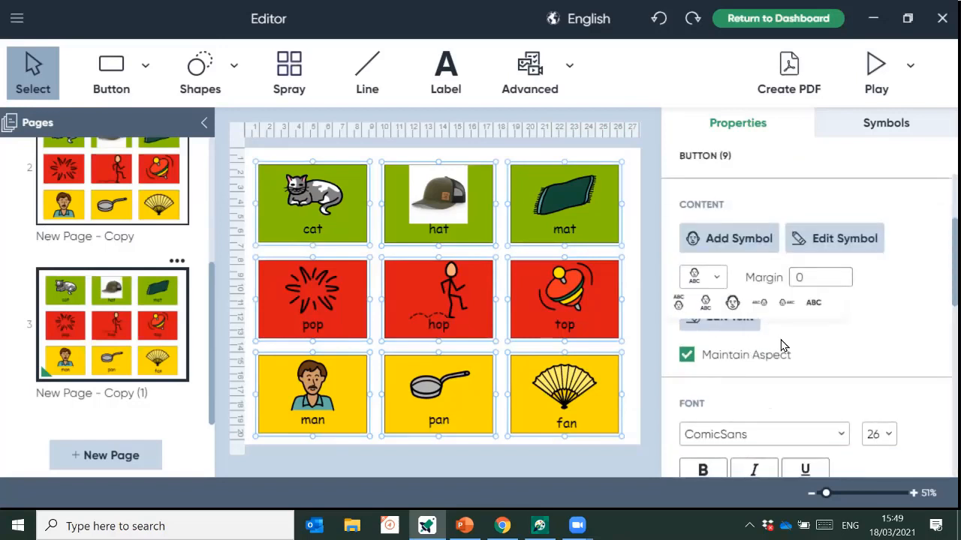
click(812, 306)
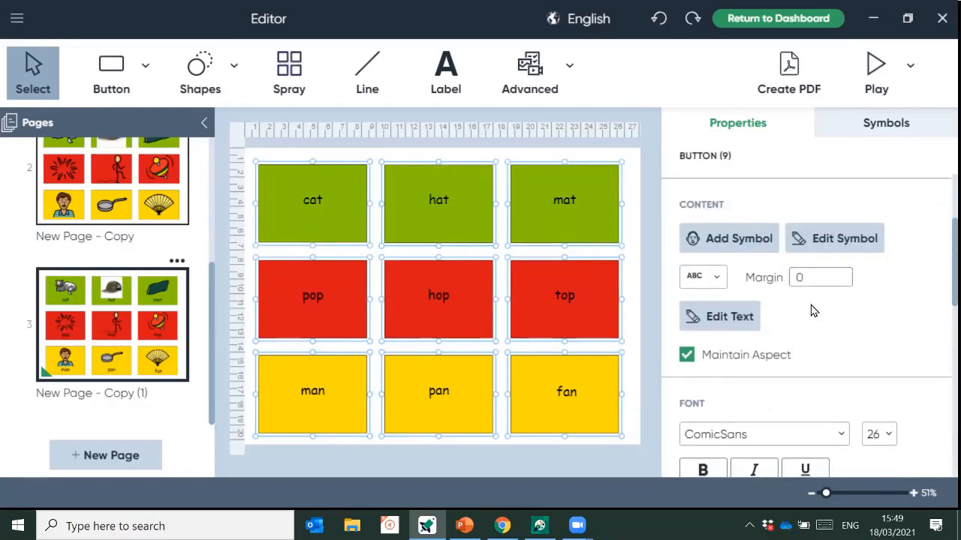
- Review pages 1, 2 and 3 to compare the three button layouts
scroll(143, 337, up, 2)
scroll(142, 339, up, 2)
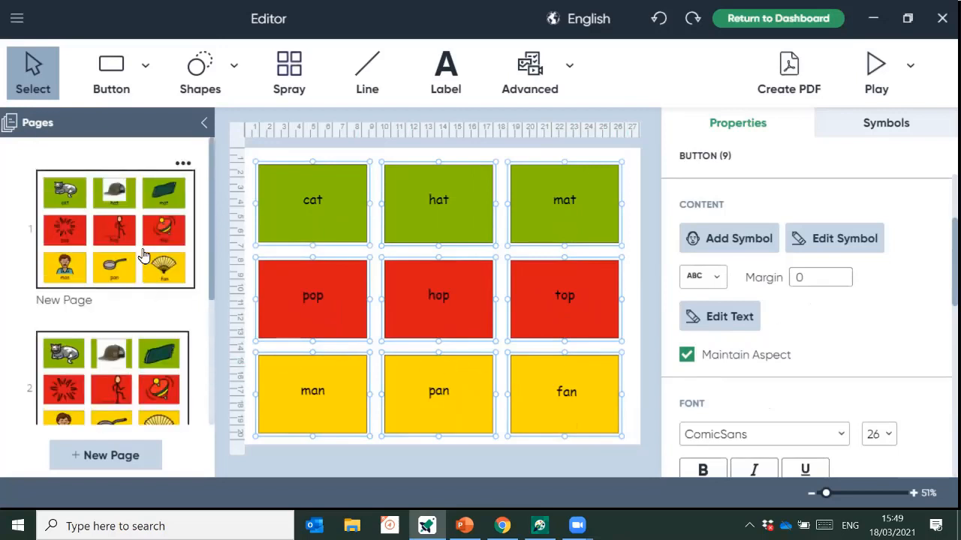
click(145, 256)
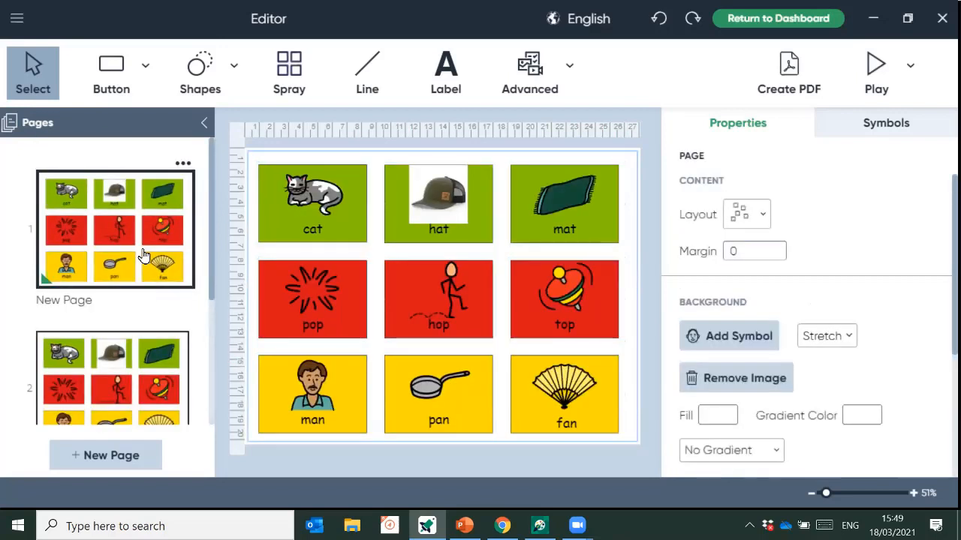
click(134, 395)
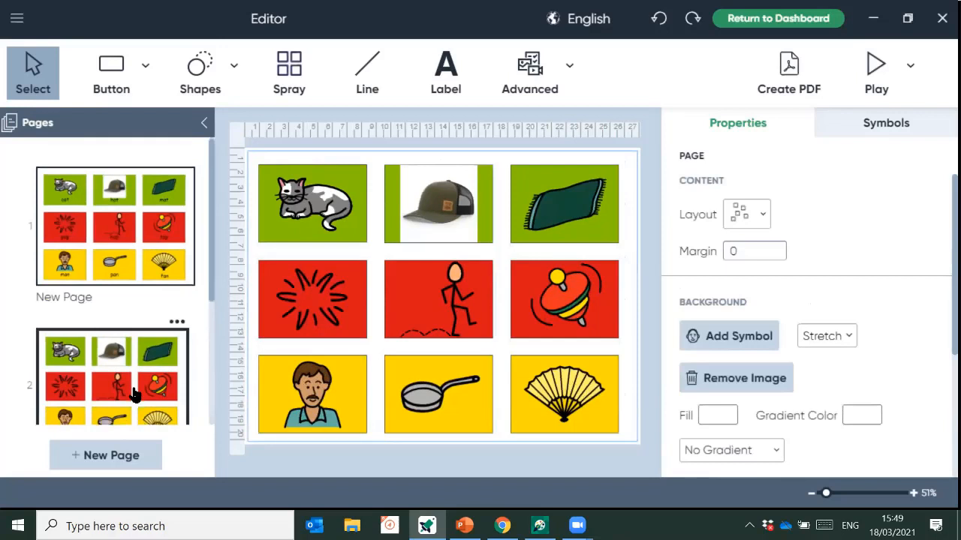
scroll(133, 393, down, 3)
click(137, 366)
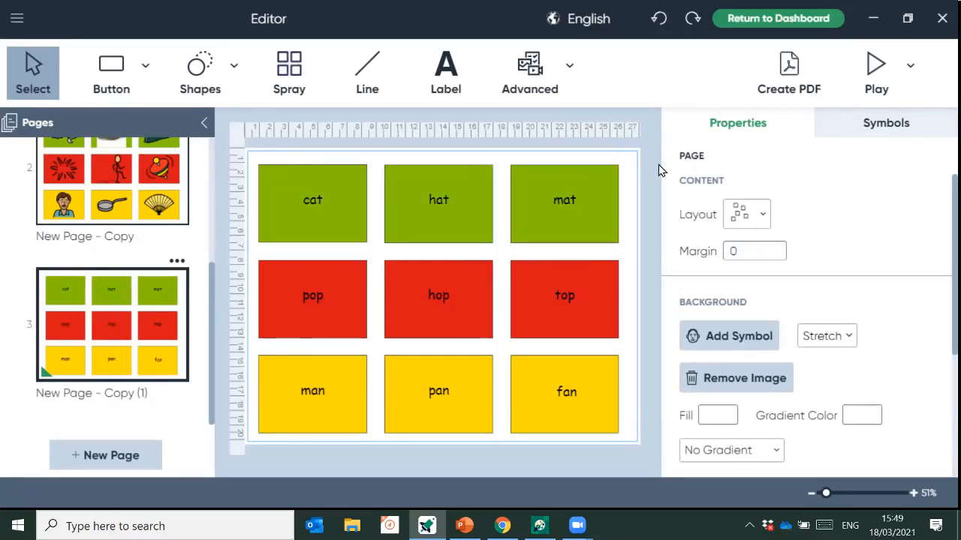
- Save the activity as 'label matching' after the first name was already taken
click(18, 19)
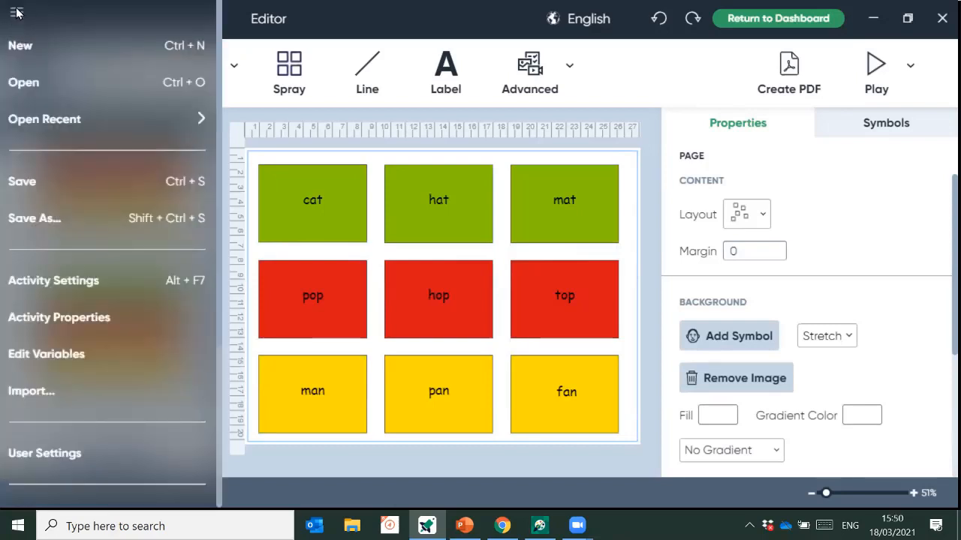
click(81, 226)
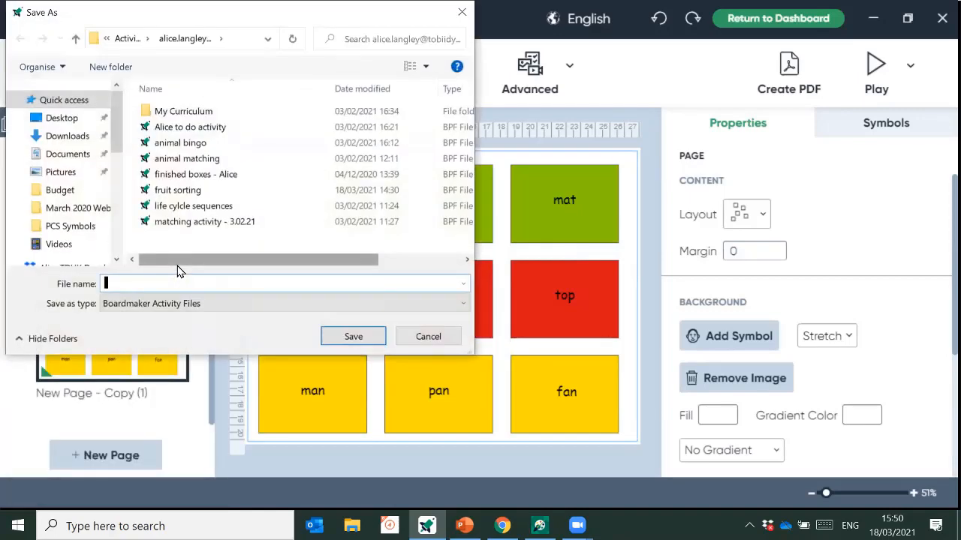
text(word matchiung)
key(BackSpace)
key(BackSpace)
click(372, 335)
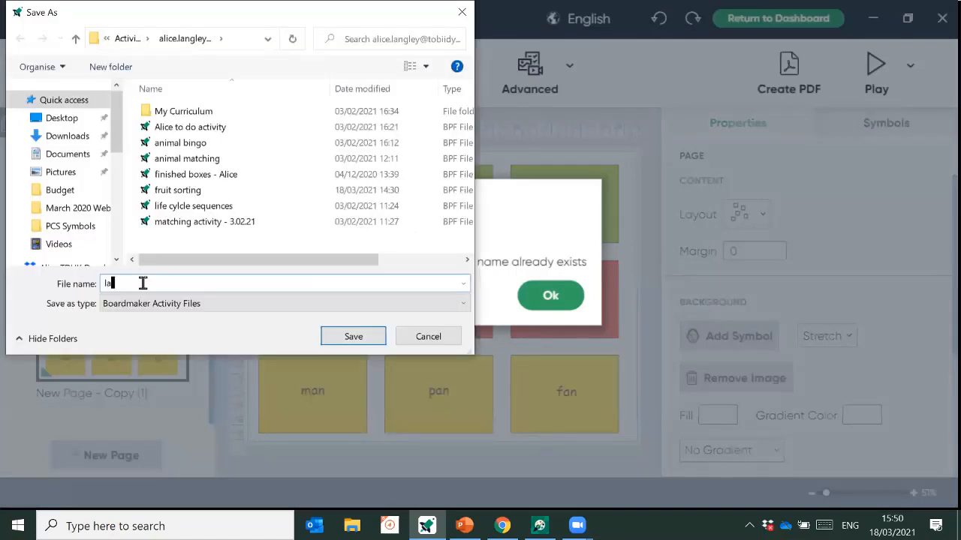
text(l matching)
click(353, 337)
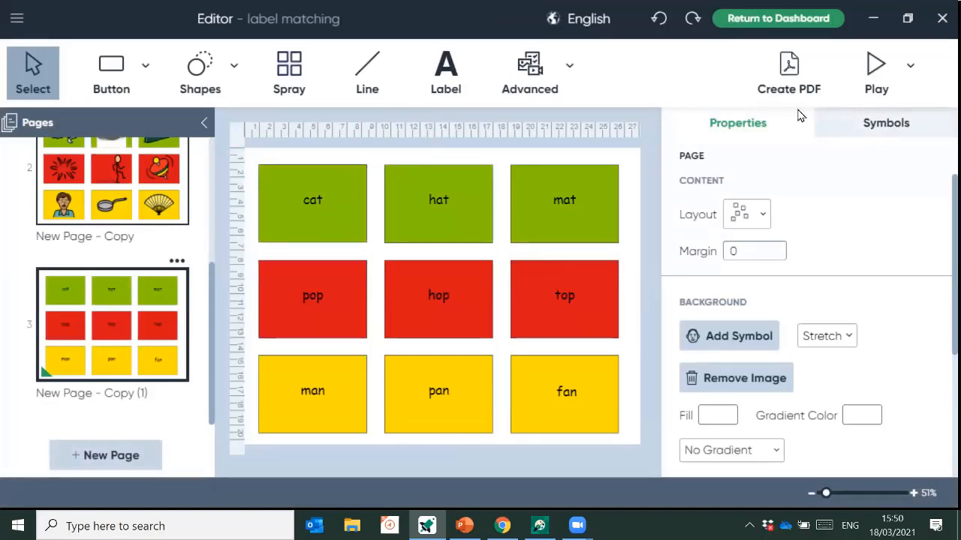
- Cancel the PDF export of 'label matching' and return to the Dashboard
click(786, 78)
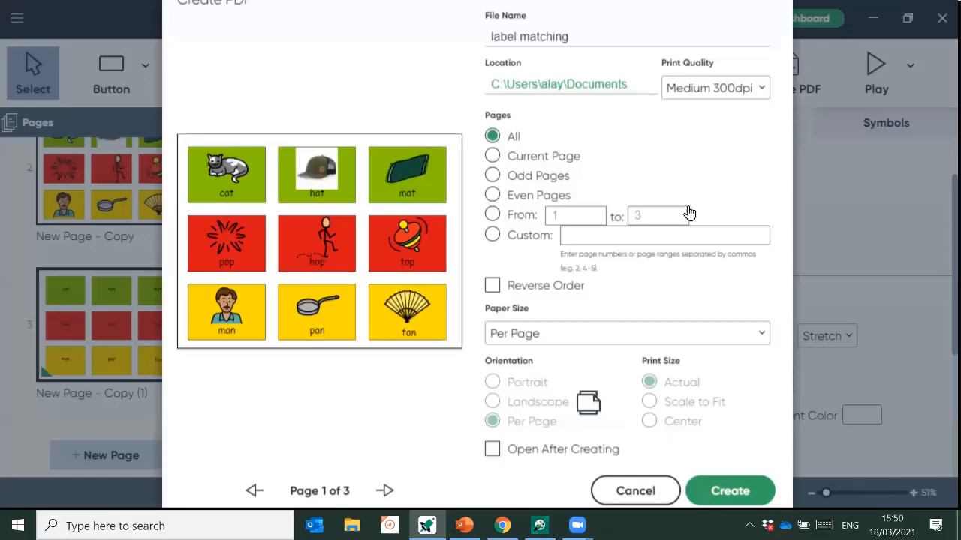
click(724, 501)
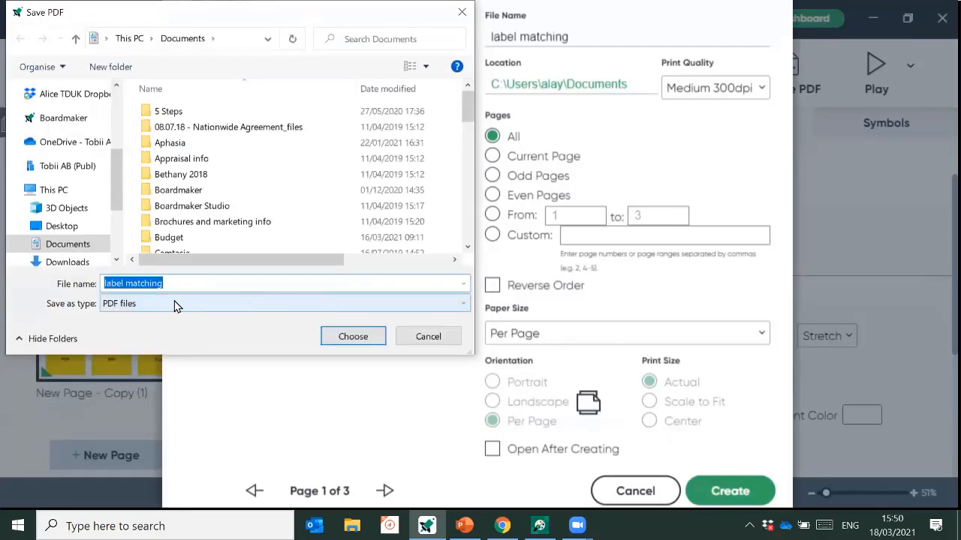
click(438, 342)
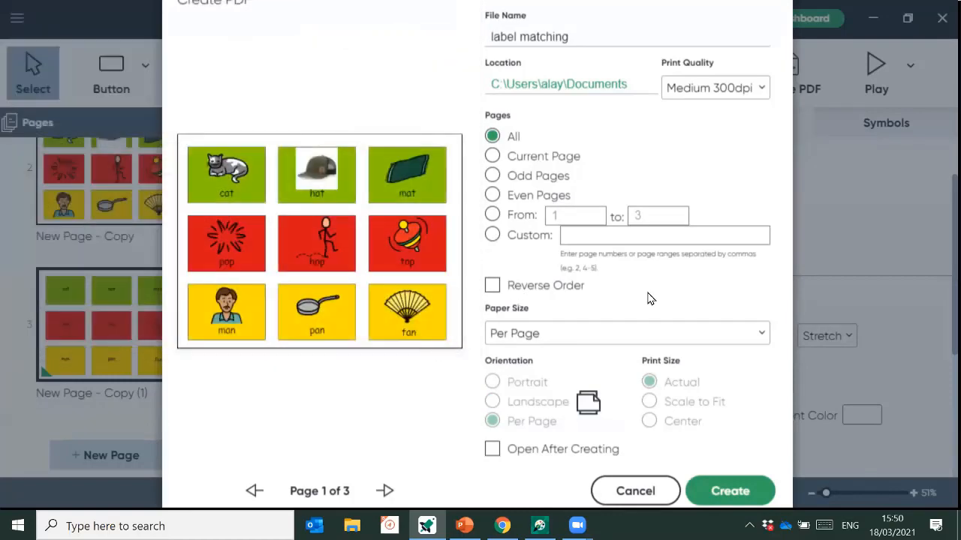
click(634, 491)
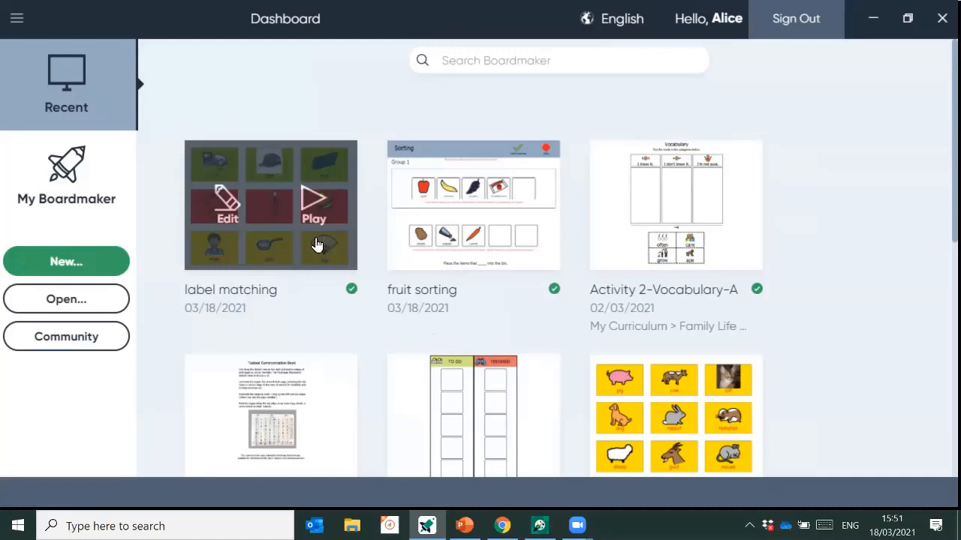
- Show My Boardmaker and scroll to My Activities, with 'label matching' listed first
click(88, 192)
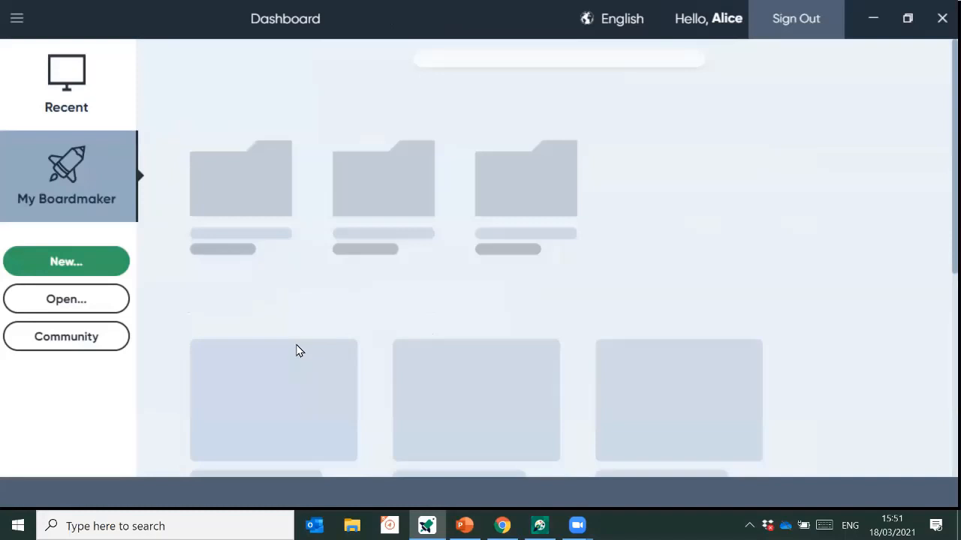
scroll(309, 327, down, 4)
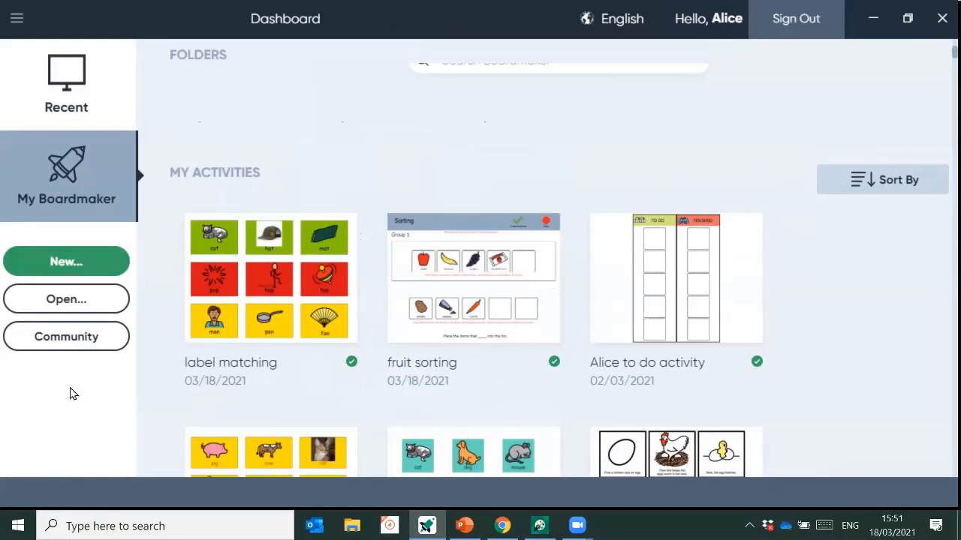
- Create a new Interactive Sorting activity from the 1 Group 10 Items template
click(66, 263)
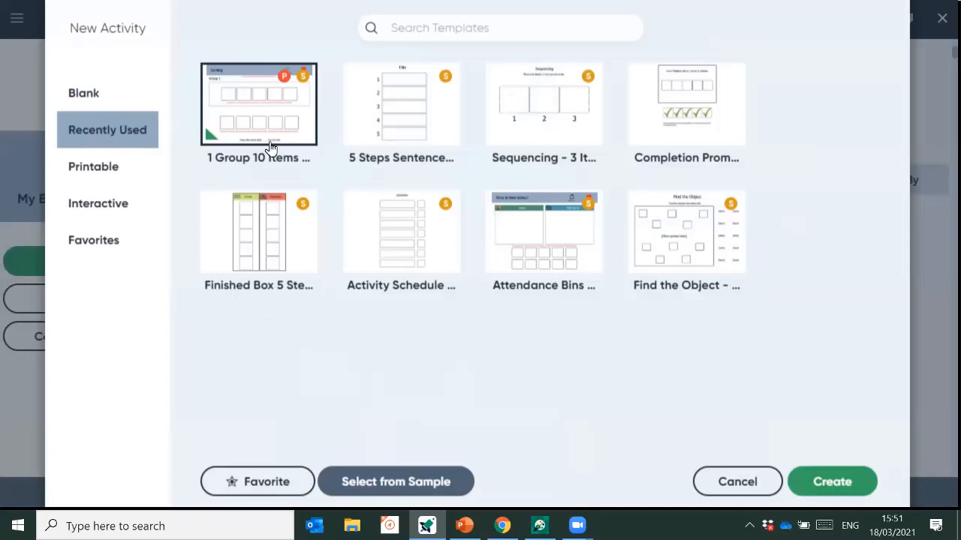
click(108, 182)
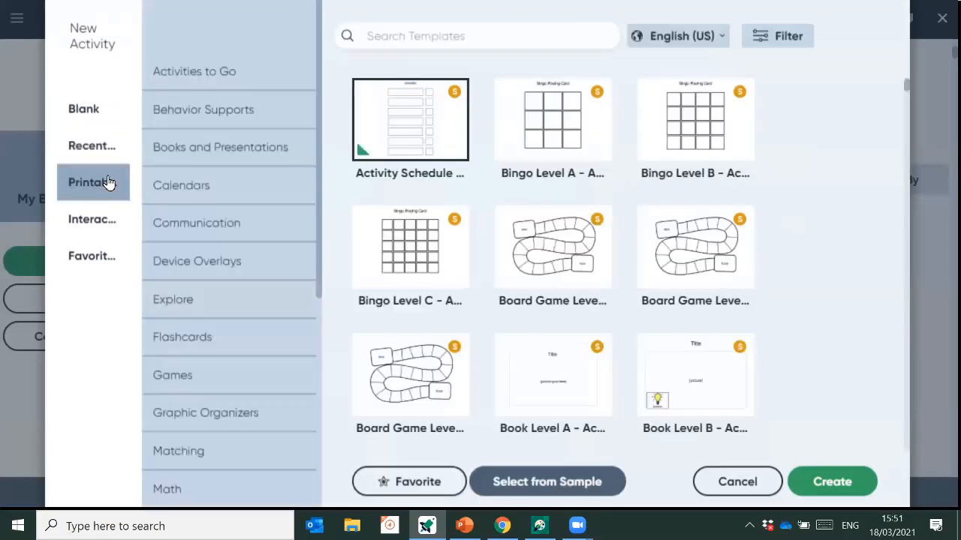
click(95, 224)
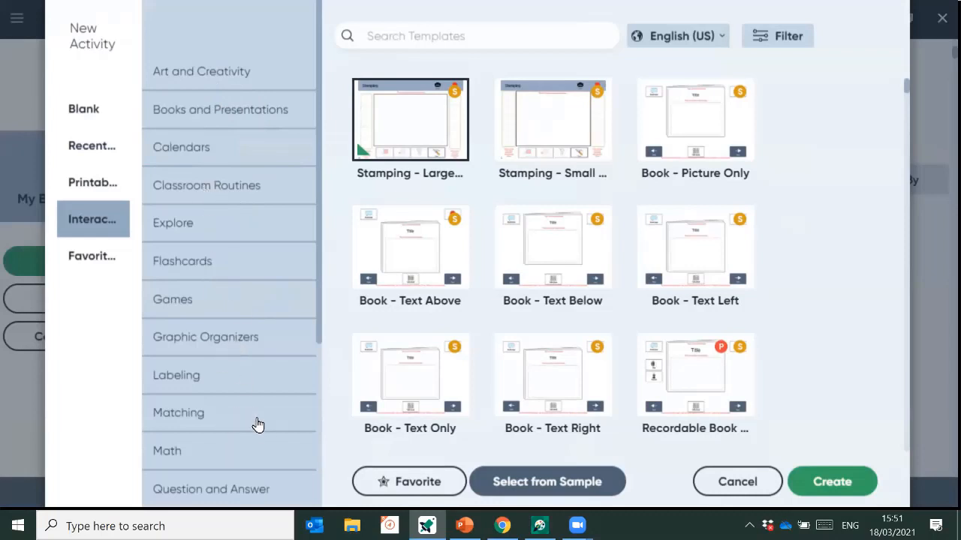
click(188, 203)
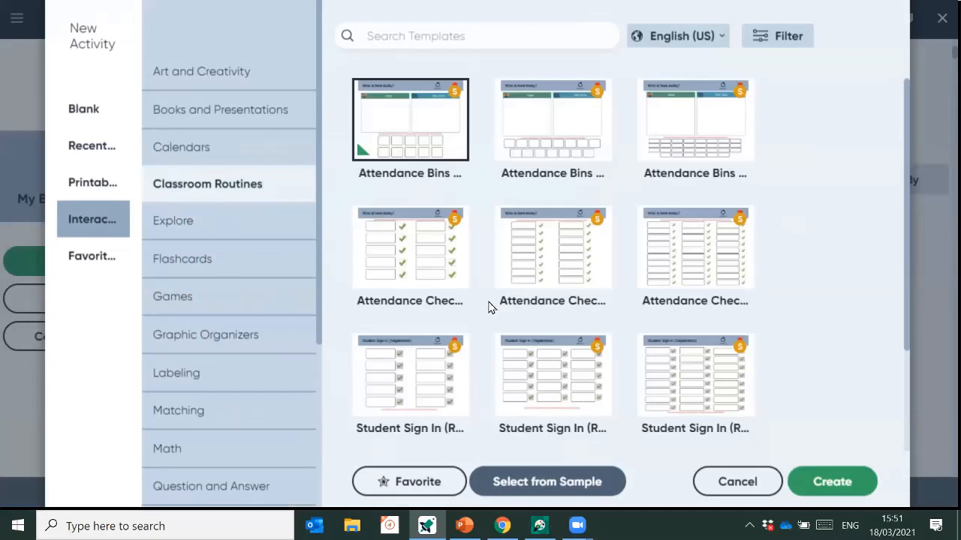
scroll(260, 291, down, 5)
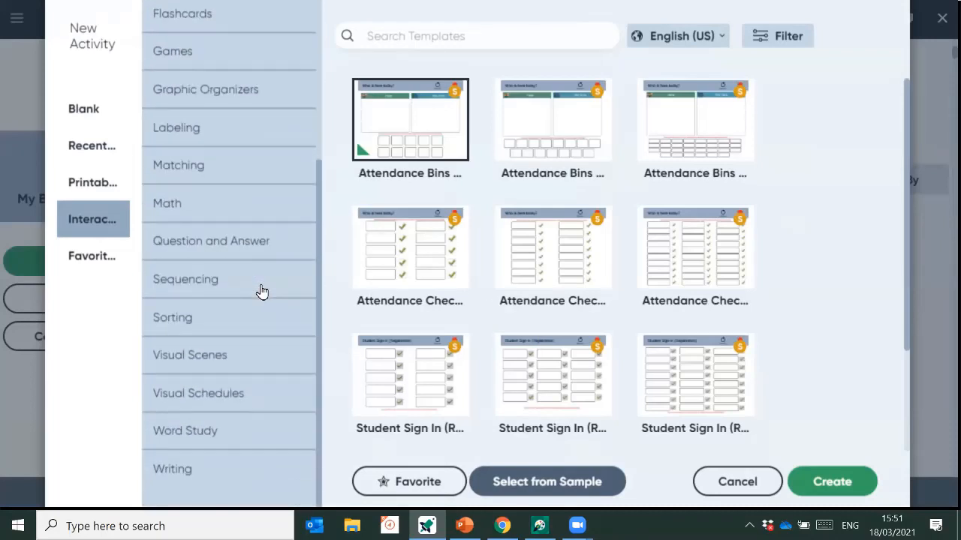
click(180, 325)
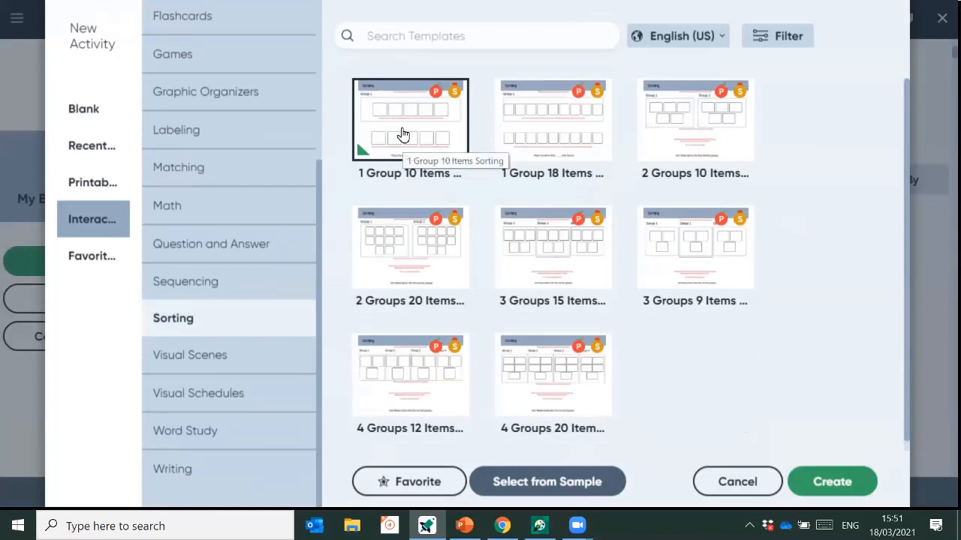
click(555, 147)
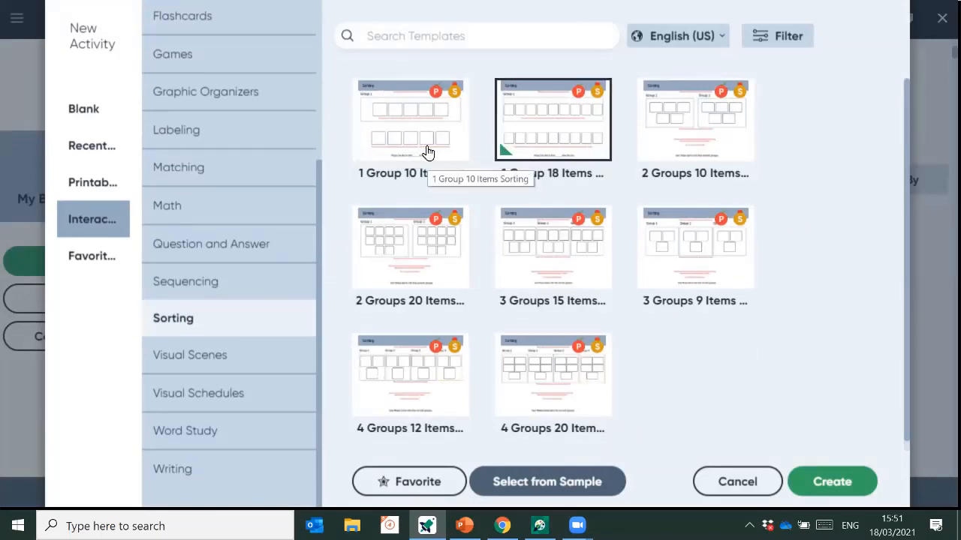
click(427, 152)
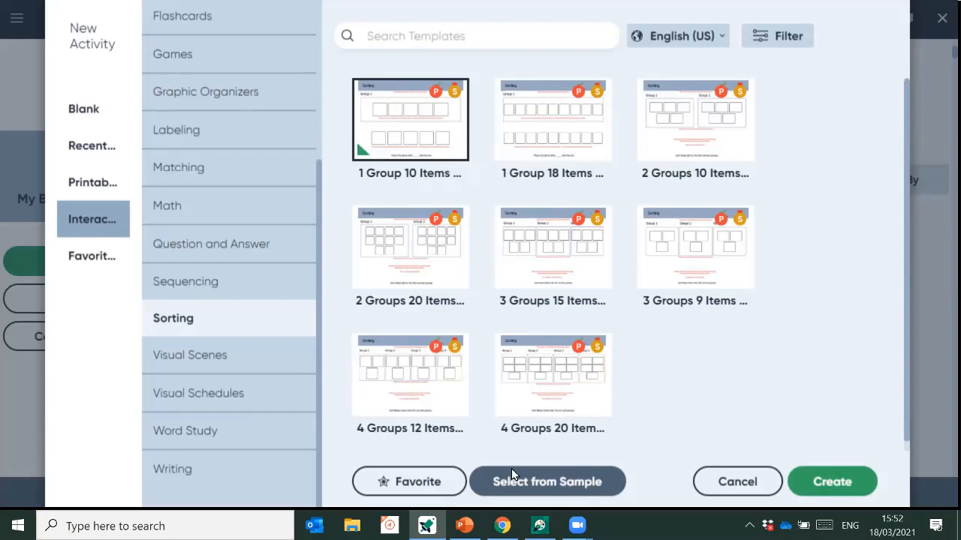
mouse_move(538, 526)
click(831, 482)
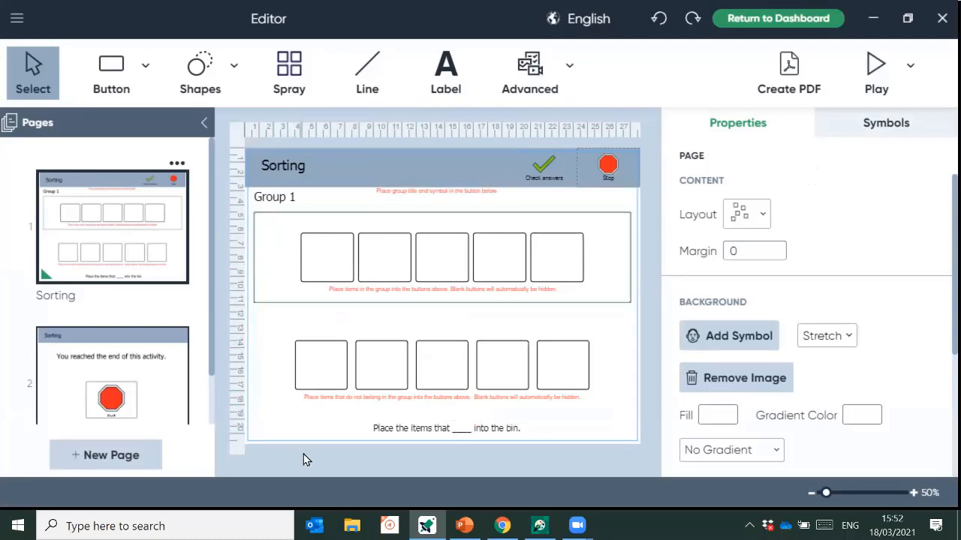
- Retitle the activity 'Sorting fruit and vegetables'
click(305, 172)
click(298, 166)
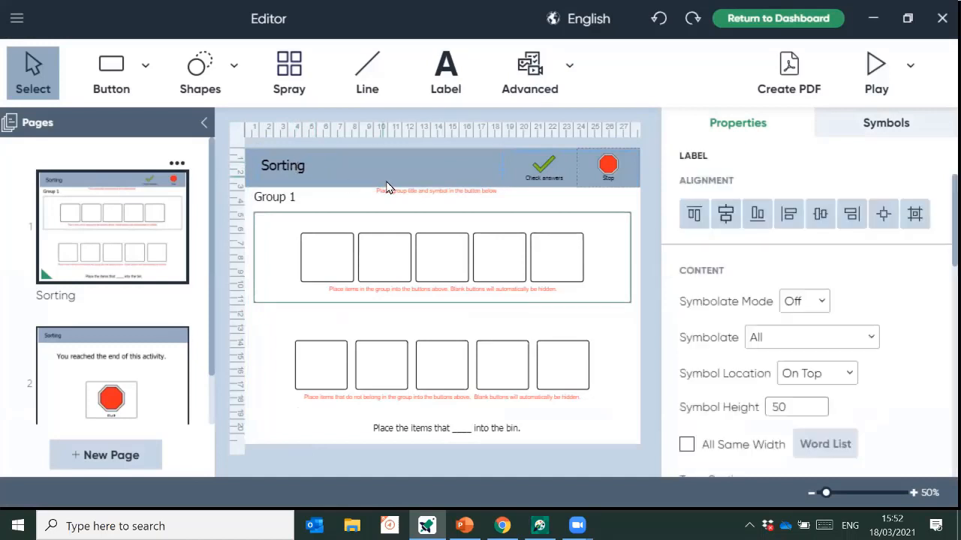
text(fruit and veget)
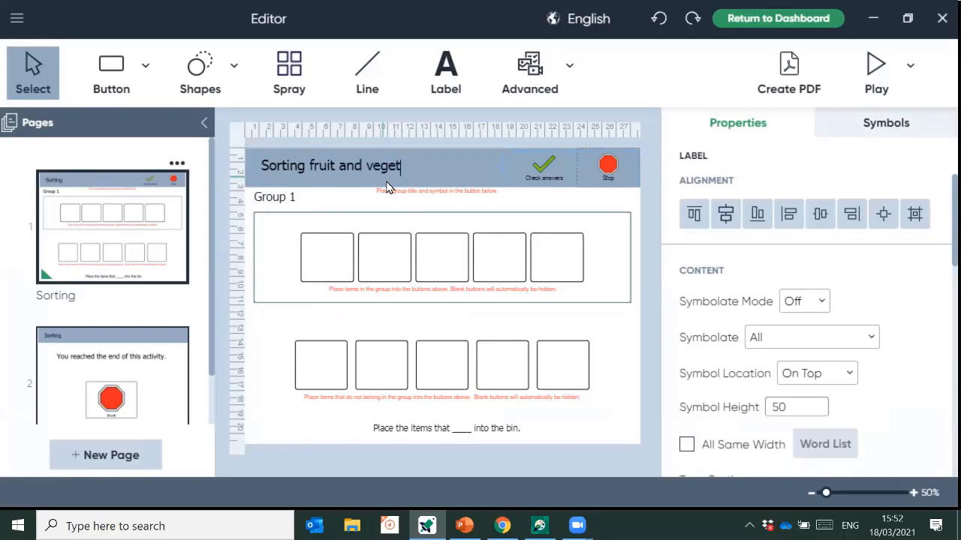
text(ables)
- Rename the Group 1 heading to 'Fruit' and label the first box 'apple'
click(365, 203)
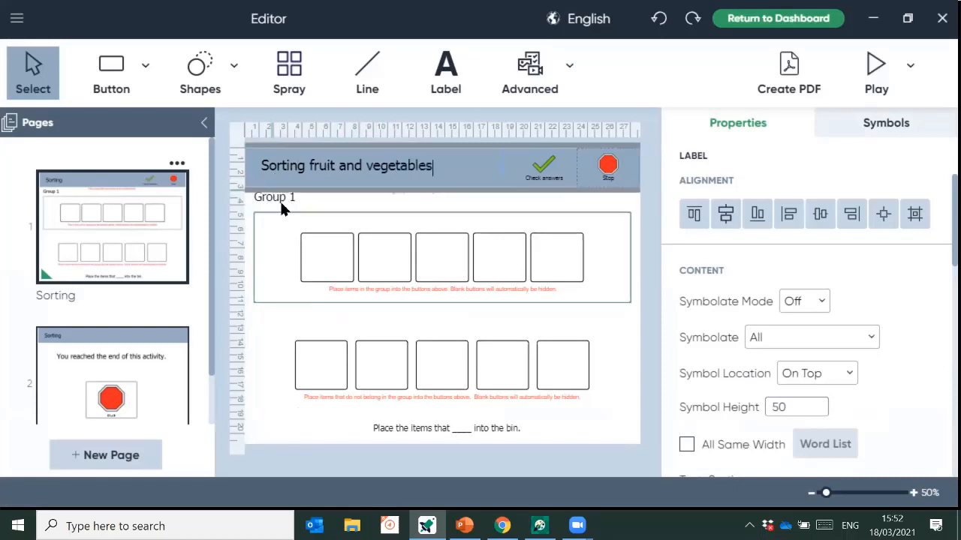
click(291, 196)
click(298, 197)
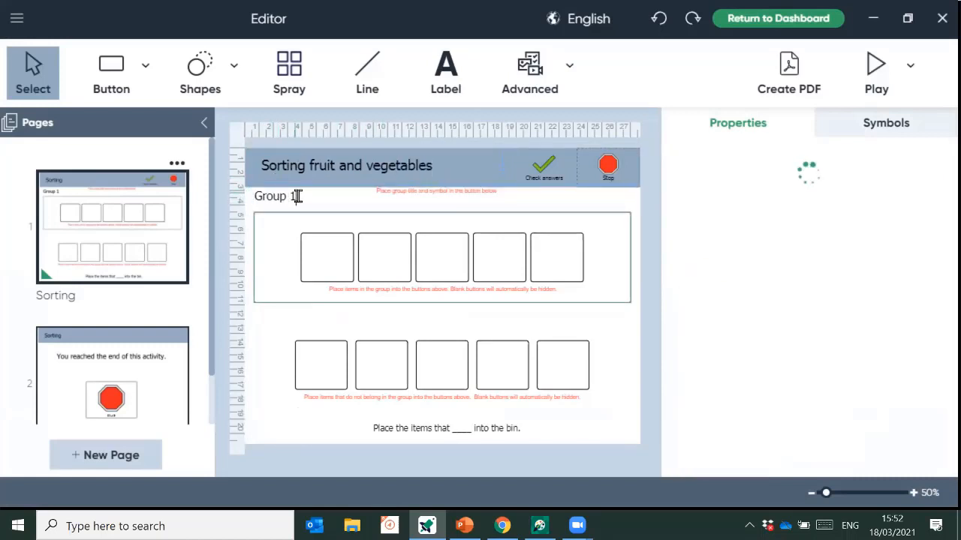
key(BackSpace)
key(BackSpace)
key(BackSpace)
key(BackSpace)
key(BackSpace)
key(BackSpace)
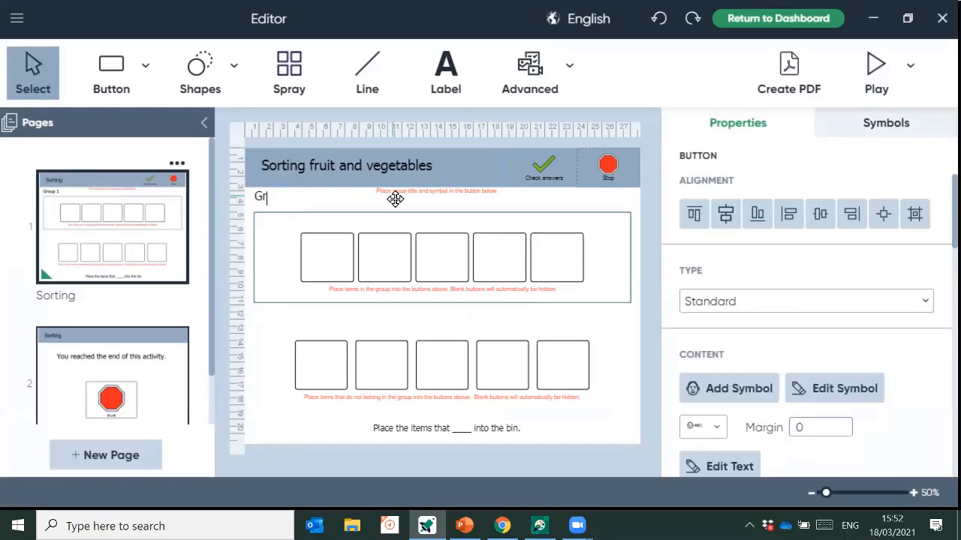
key(BackSpace)
text(Fruit)
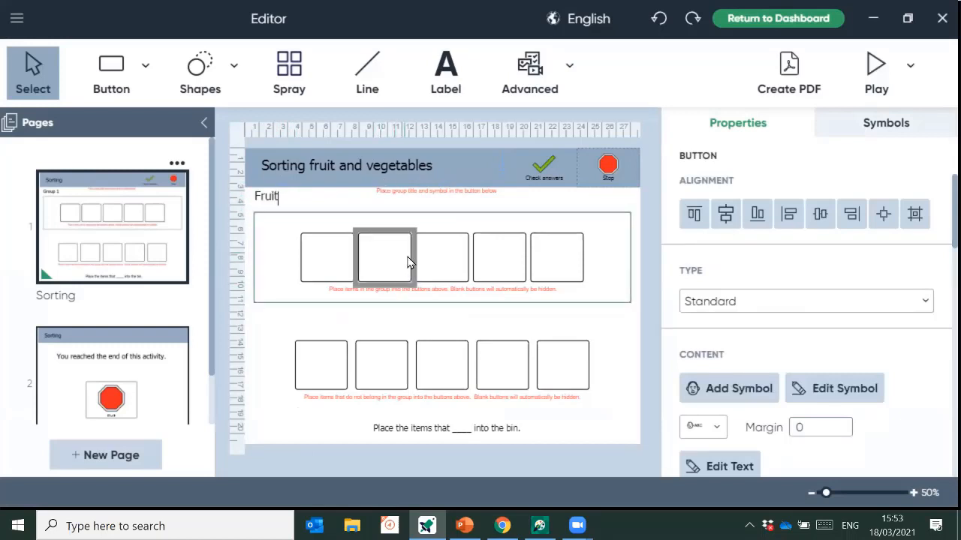
click(247, 165)
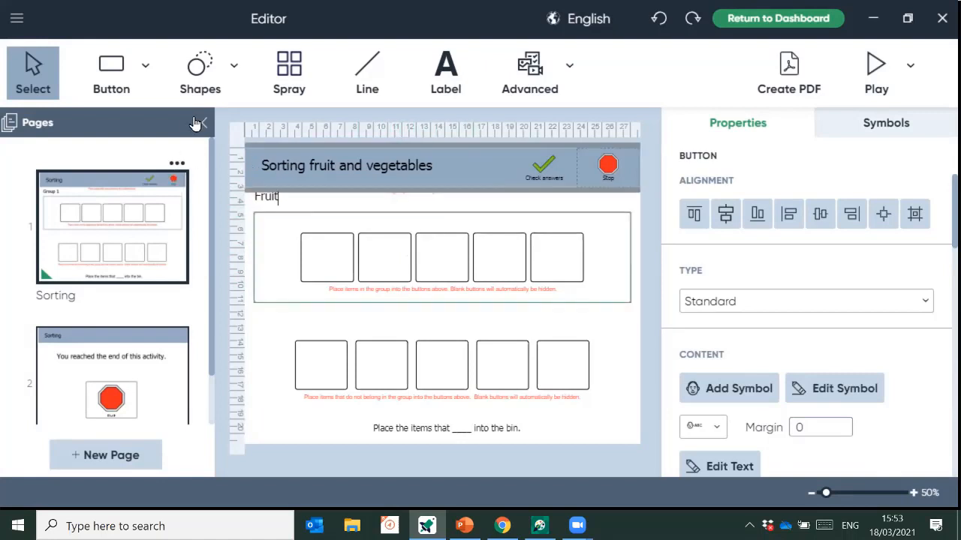
click(203, 124)
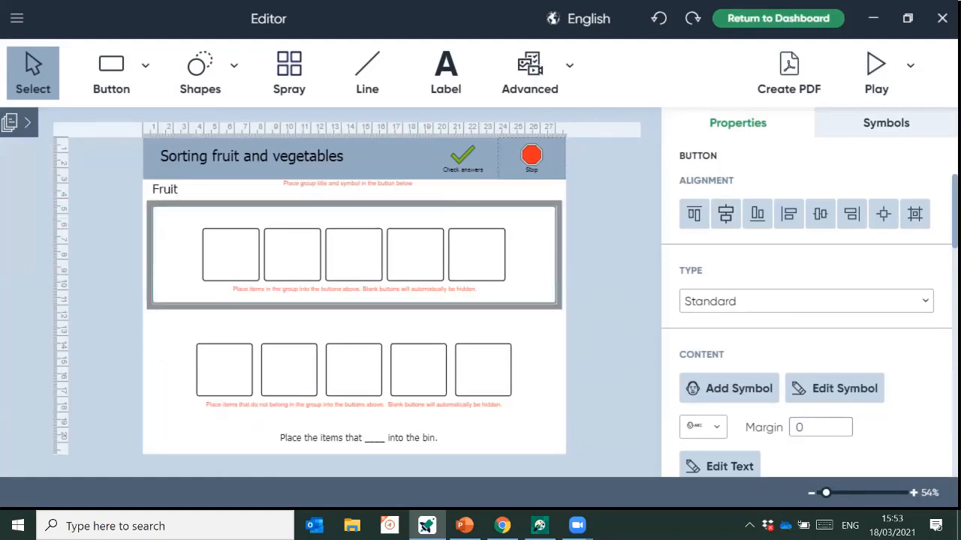
key(Escape)
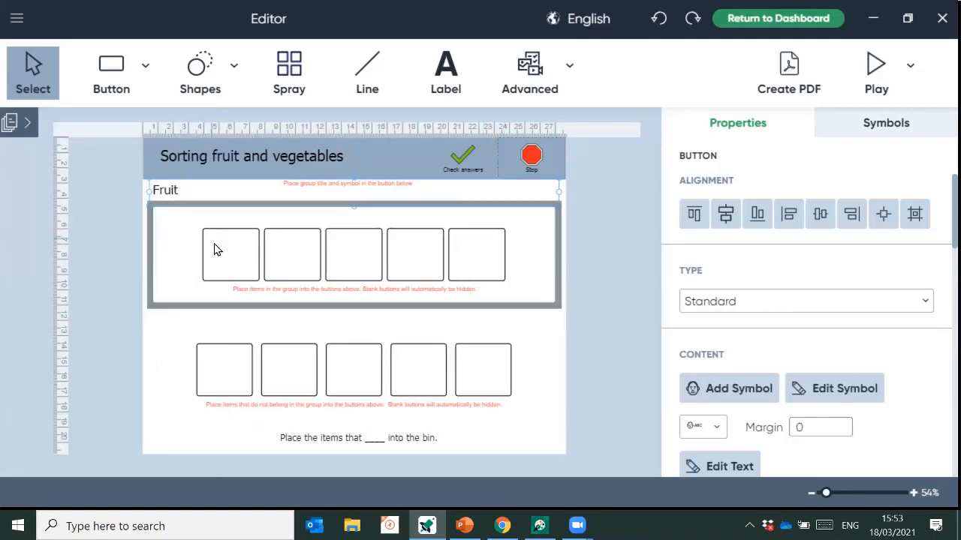
click(223, 265)
text(apple)
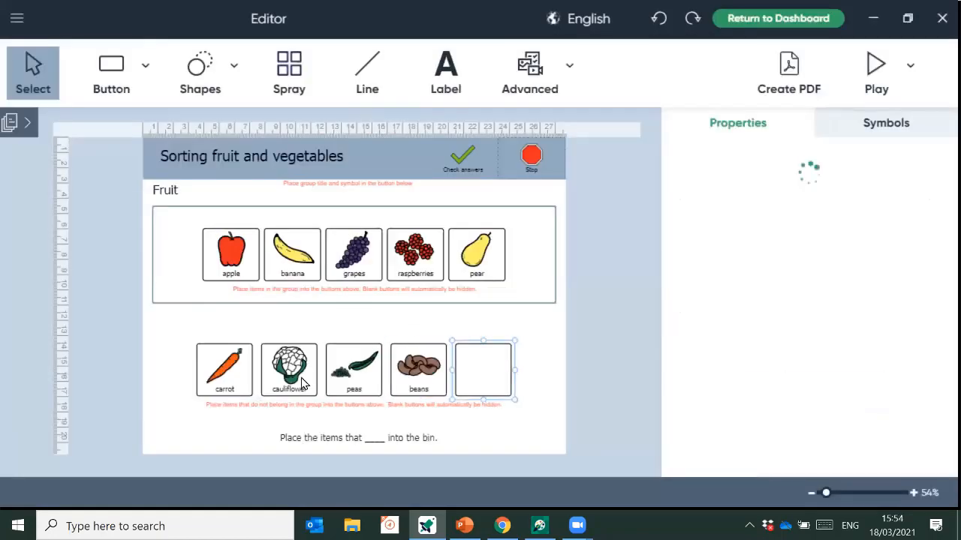
- Label a vegetable box 'mushrooms' with its first matching symbol, then preview the activity
text(mushrooms)
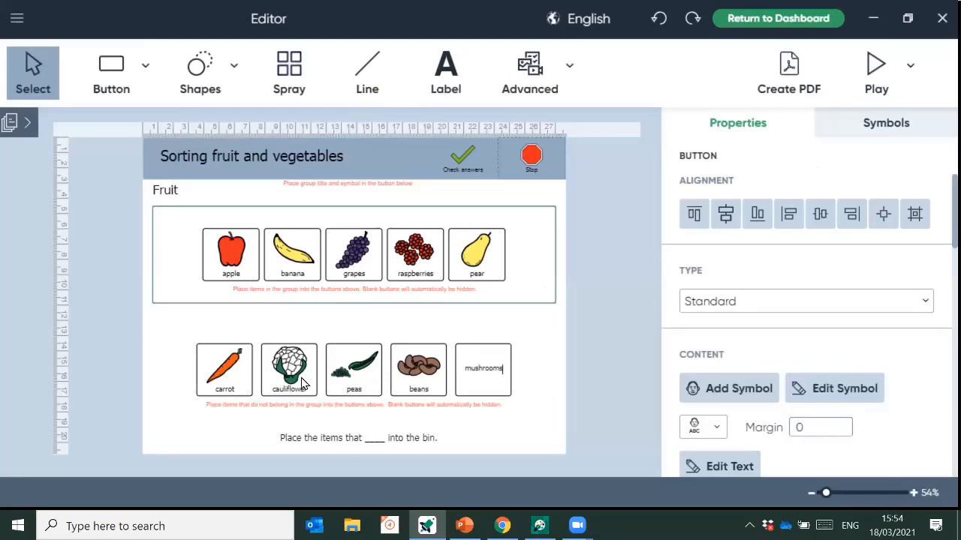
key(Return)
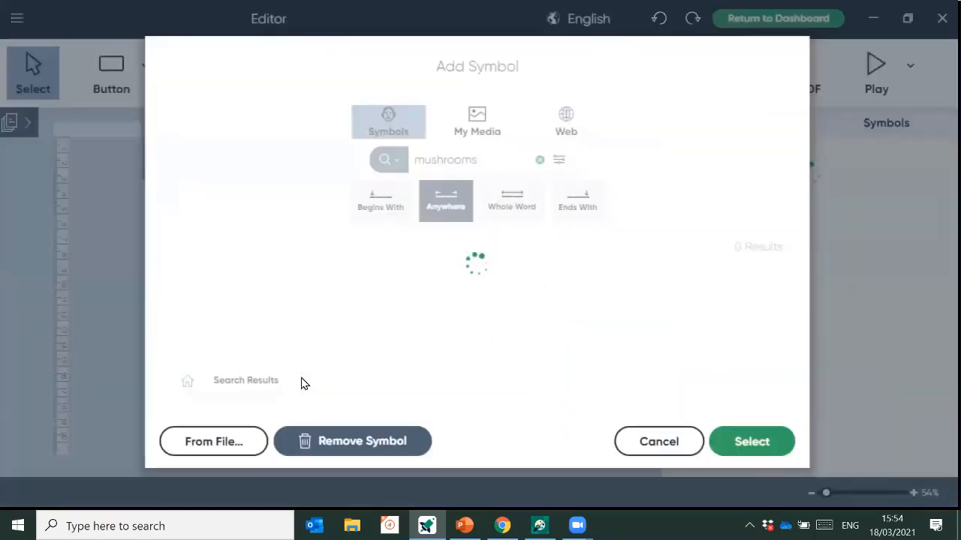
key(Return)
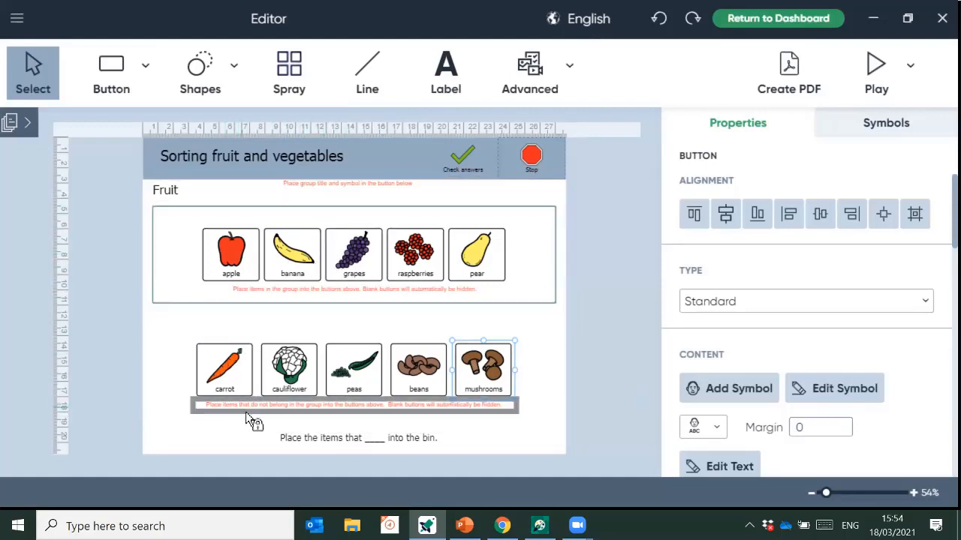
click(878, 83)
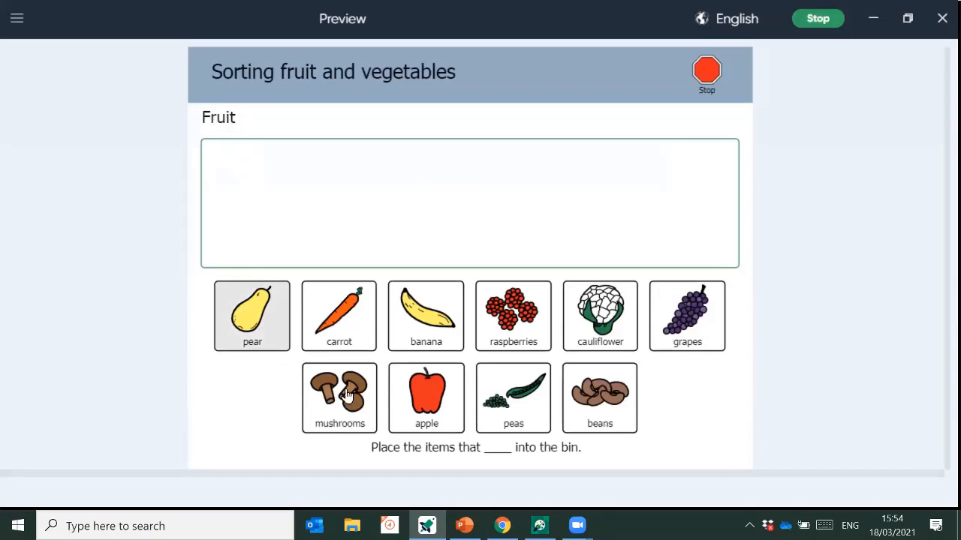
- Sort the banana and raspberries into the Fruit bin, try the peas there, then stop the preview
drag(428, 327, 338, 229)
drag(512, 313, 596, 197)
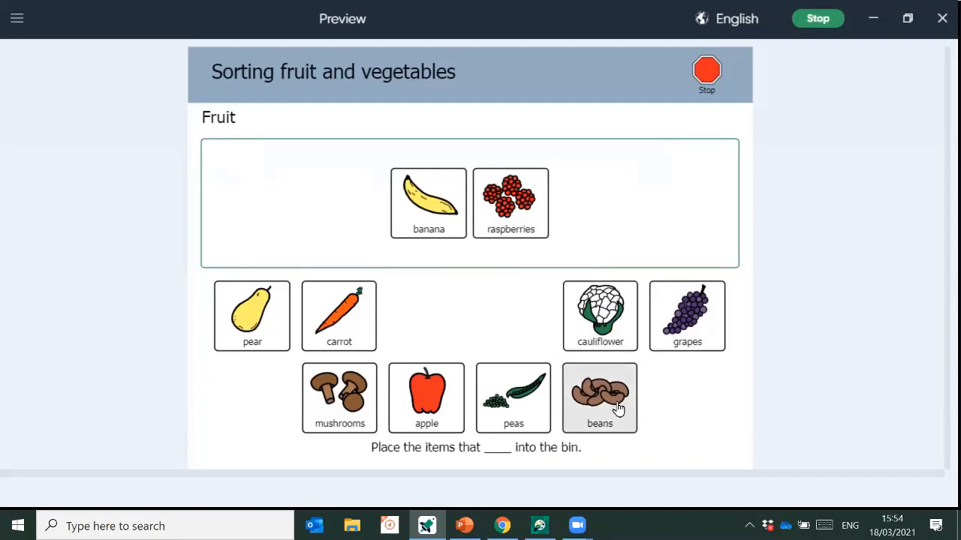
drag(540, 395, 580, 249)
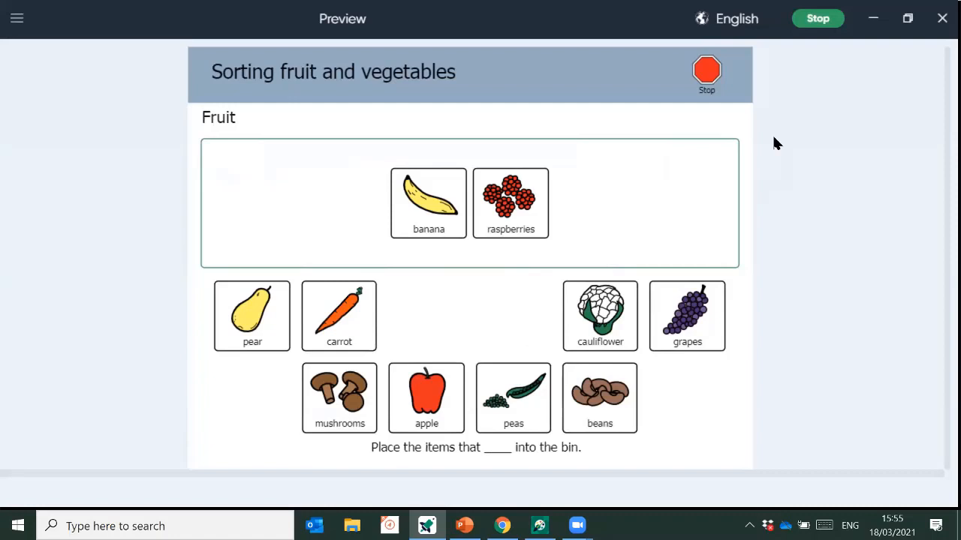
click(716, 81)
- Leave the preview and use Save As to save the activity as 'fruit sorting march 21'
click(406, 298)
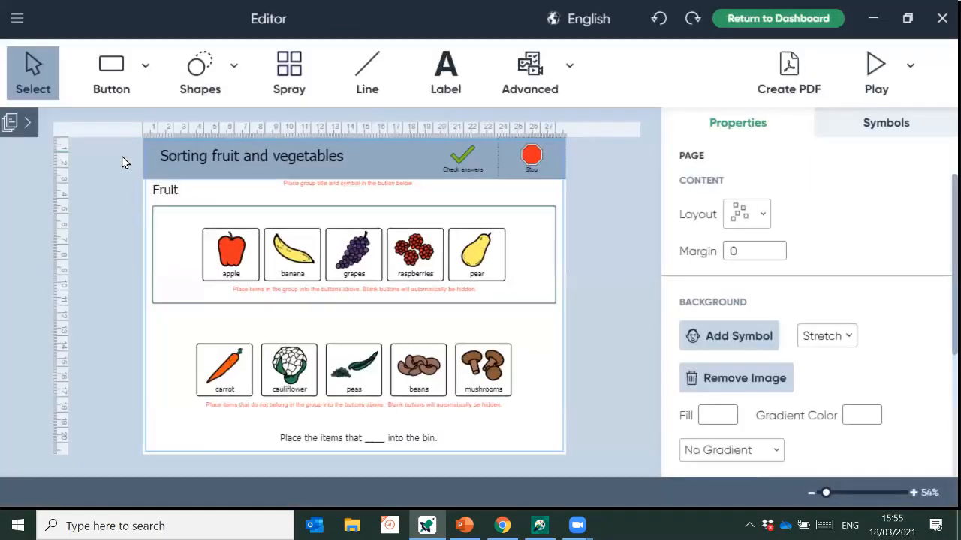
click(22, 22)
click(95, 217)
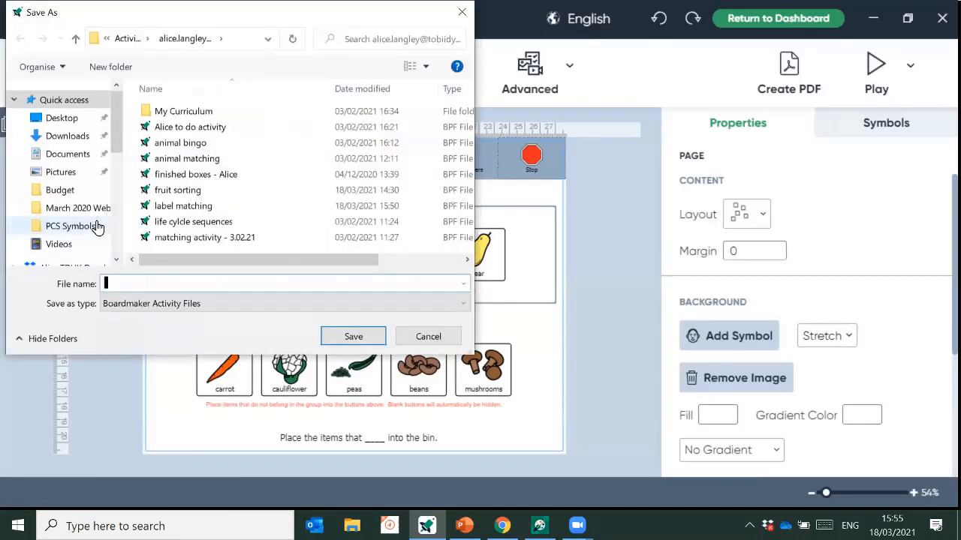
text(fruit sortin)
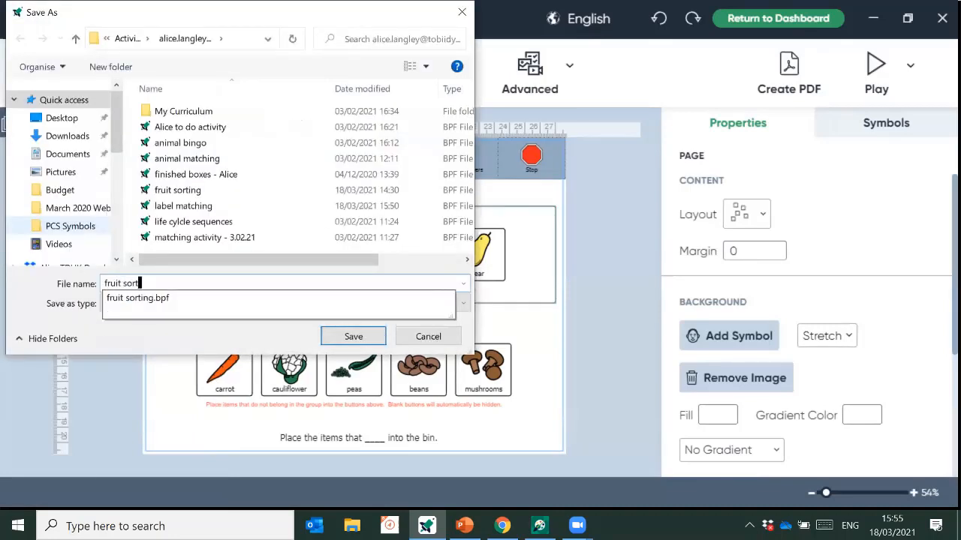
text(g march 21)
key(Return)
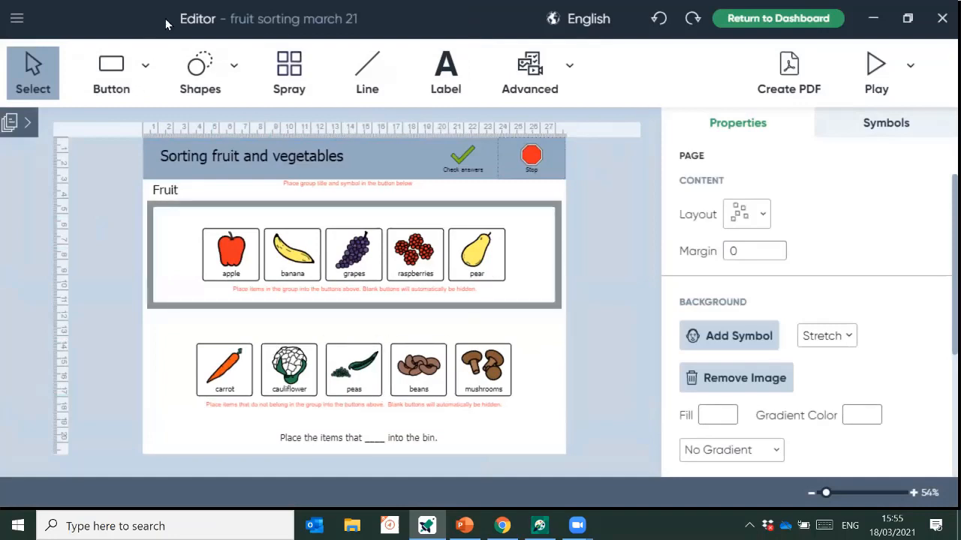
drag(743, 3, 562, 120)
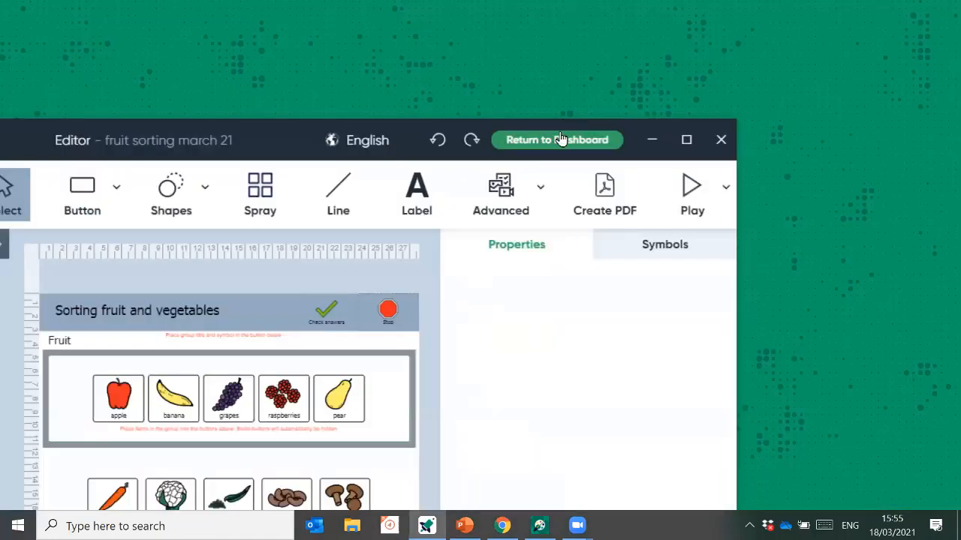
- Return to the maximized Dashboard, where 'fruit sorting march 21' heads the recent activities
click(560, 140)
click(689, 141)
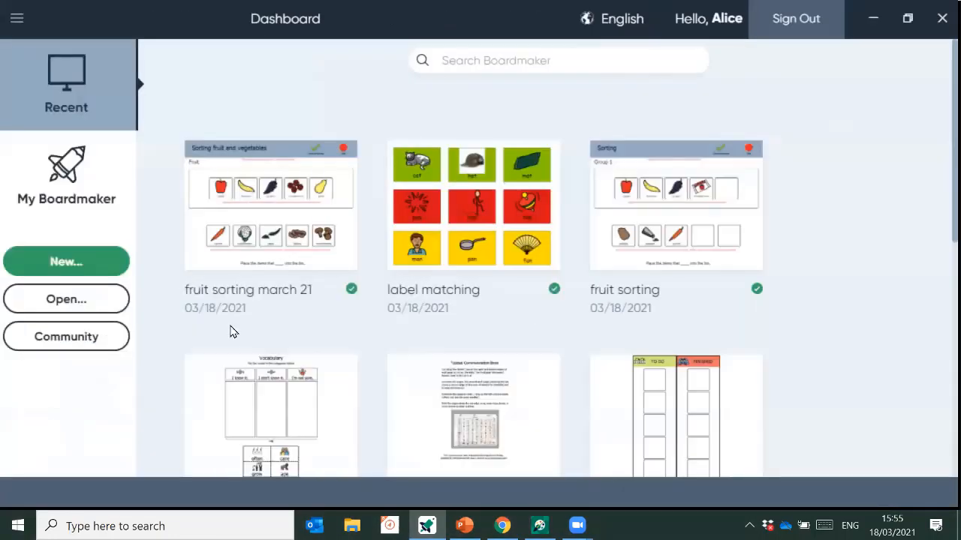
mouse_move(313, 226)
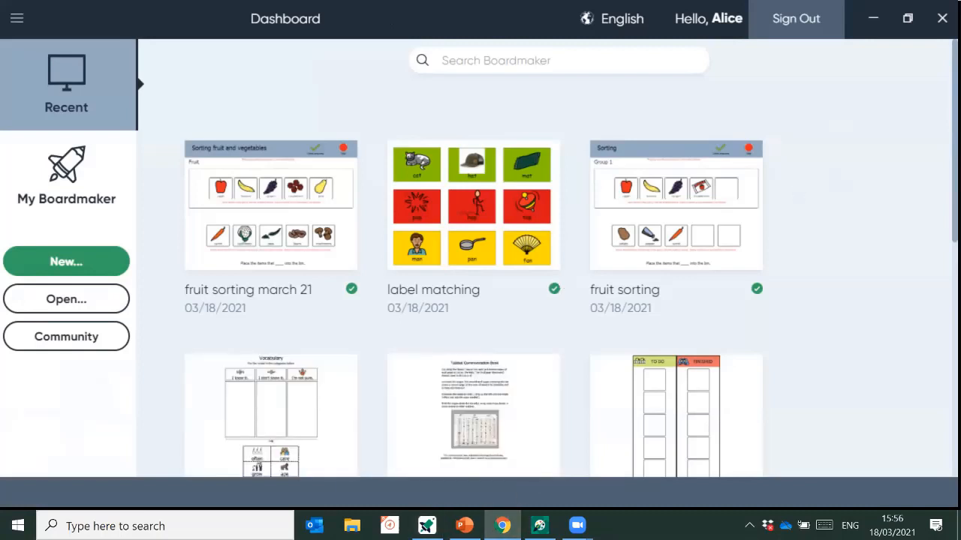
- Switch to the browser's myboardmaker.com home page and look over the My Dashboard tab
click(502, 526)
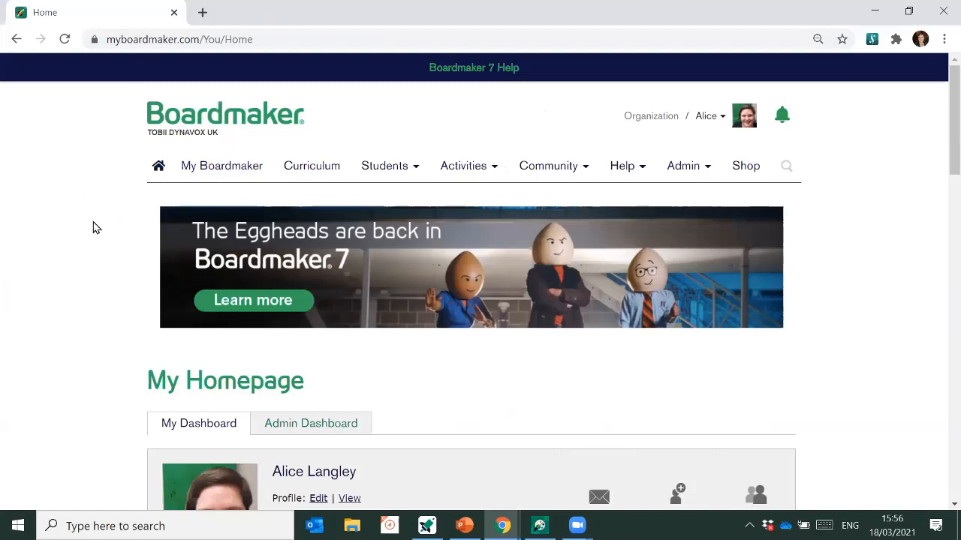
scroll(94, 227, down, 2)
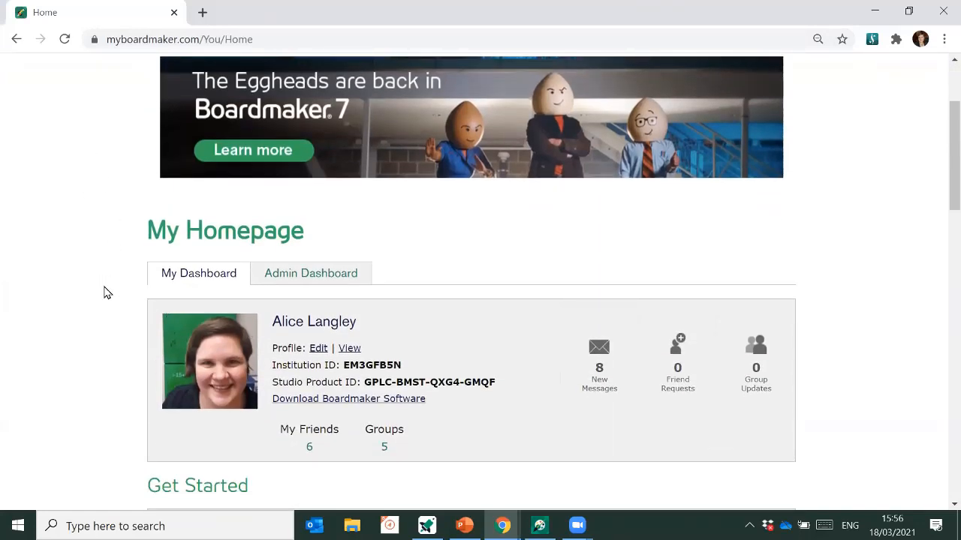
scroll(106, 293, up, 2)
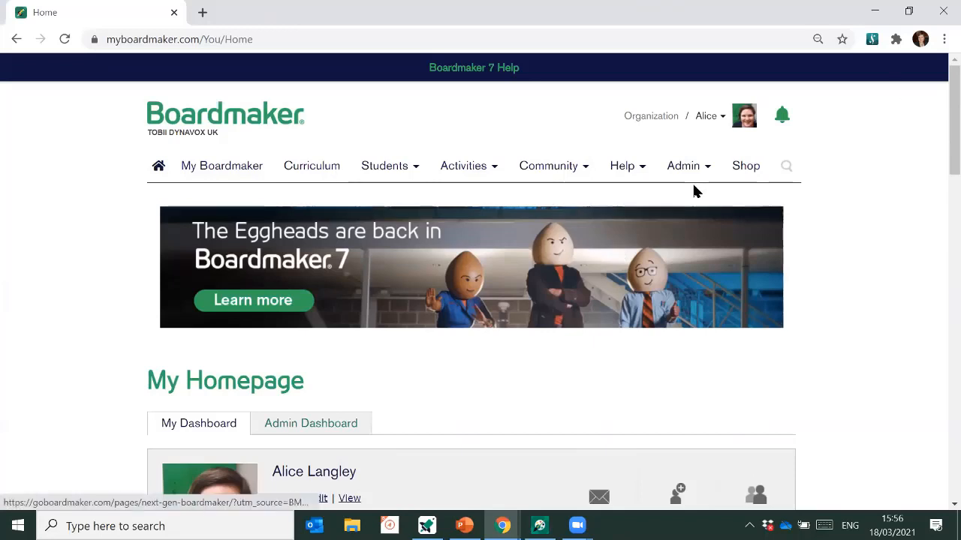
- Go to Admin > Student Roster Management and start a new profile under Add a Student
click(679, 167)
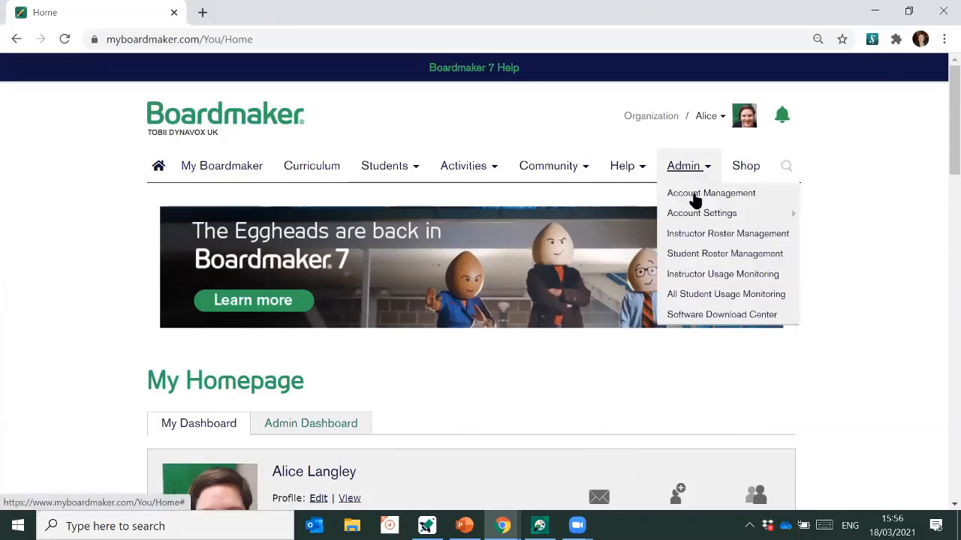
click(719, 257)
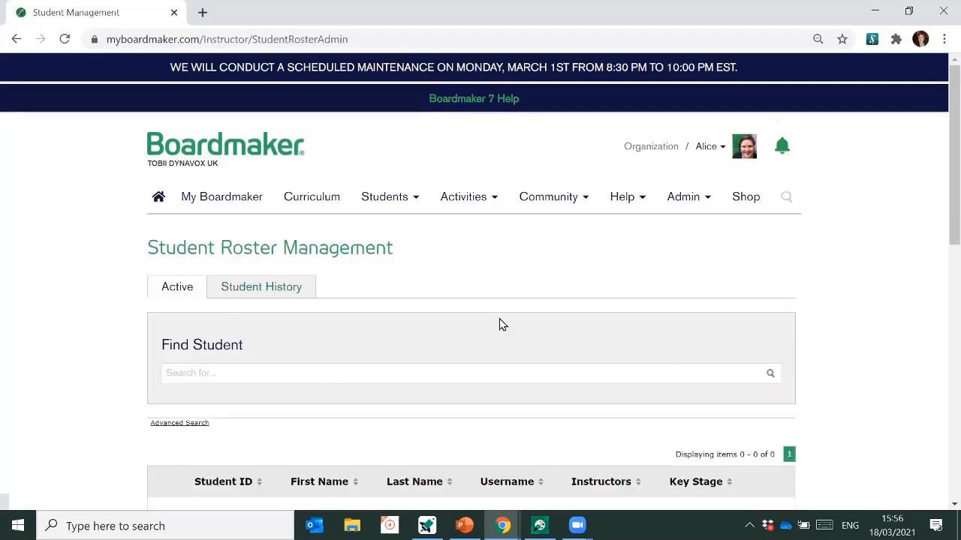
scroll(483, 306, down, 3)
scroll(482, 306, down, 2)
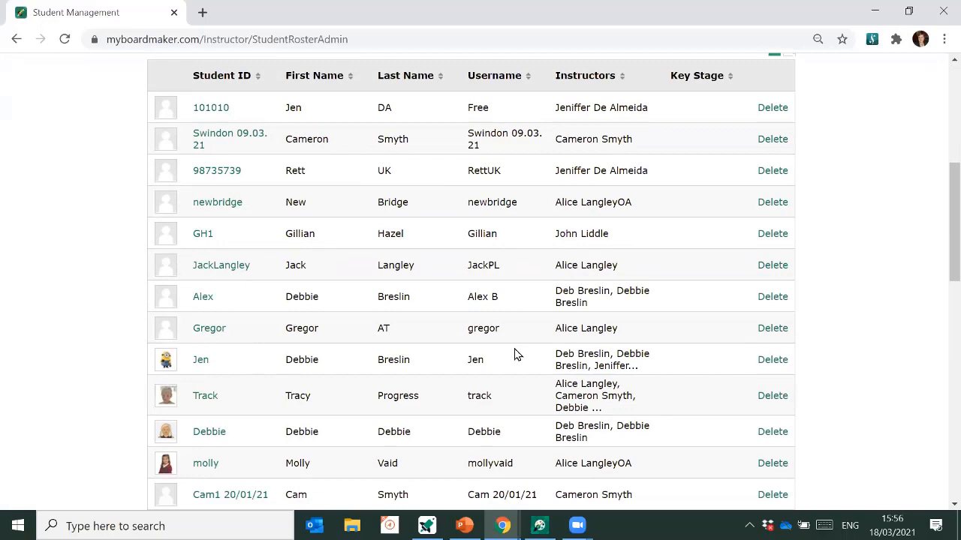
scroll(517, 354, down, 7)
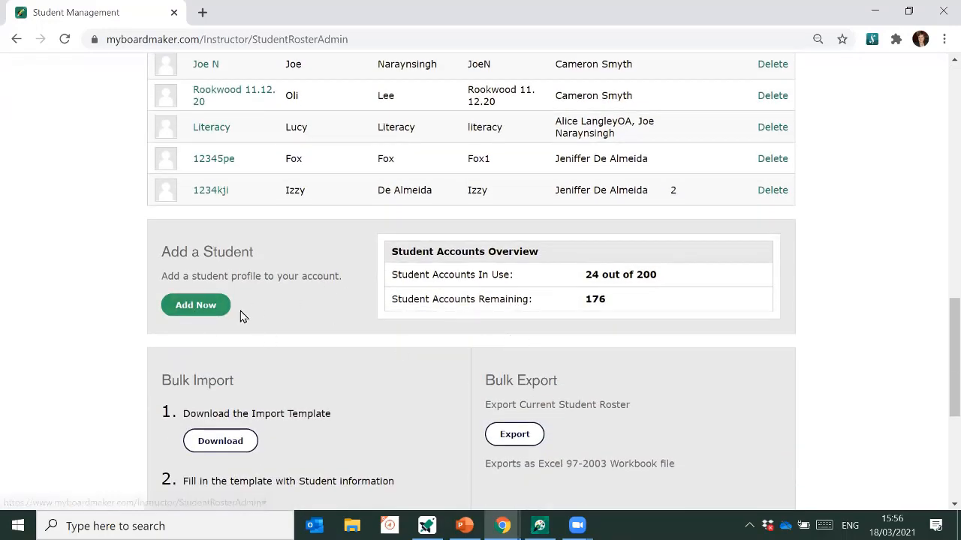
click(192, 314)
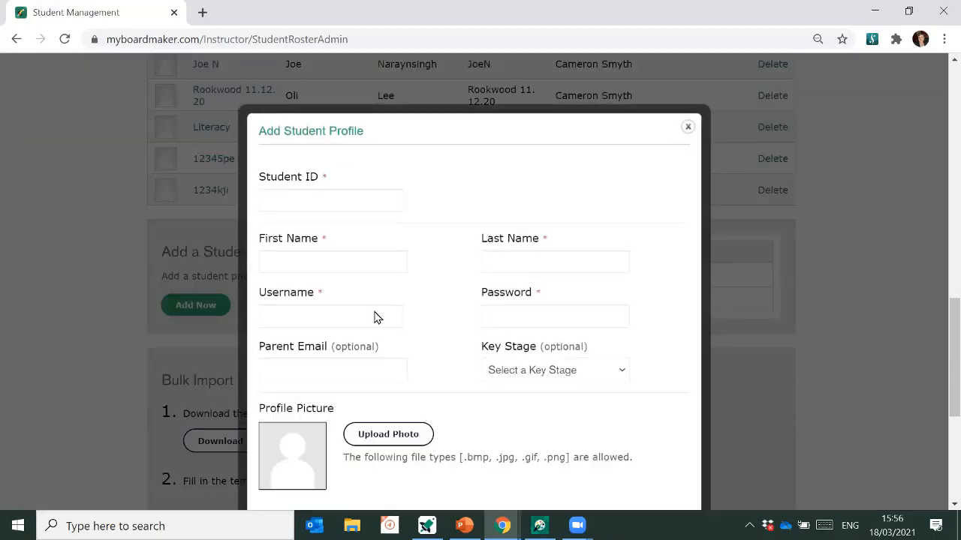
- Enter the student's ID, first name and last name in the profile form
click(384, 153)
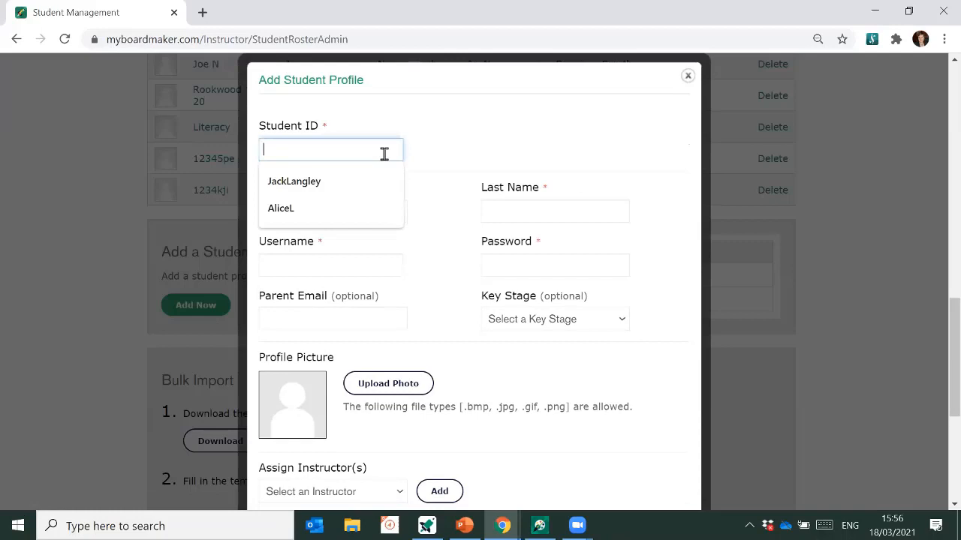
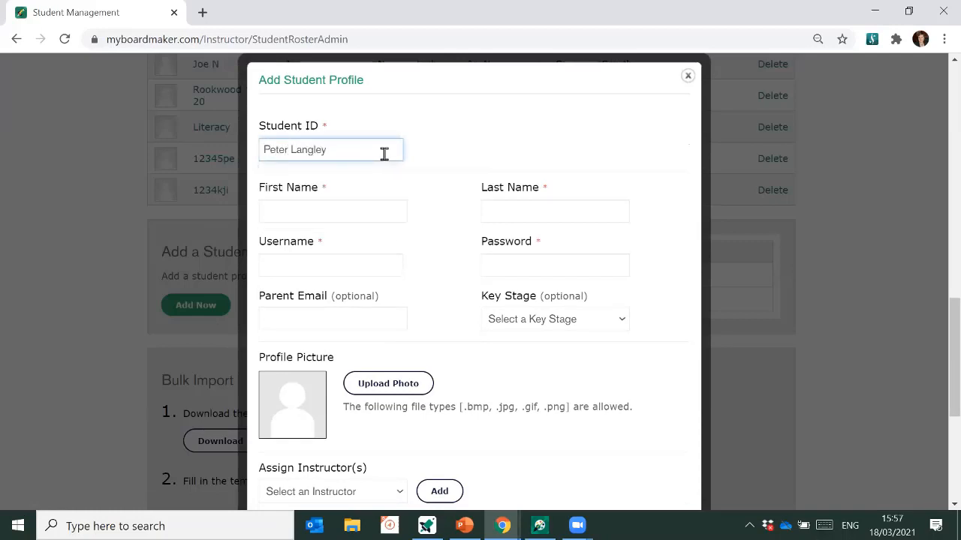
click(328, 212)
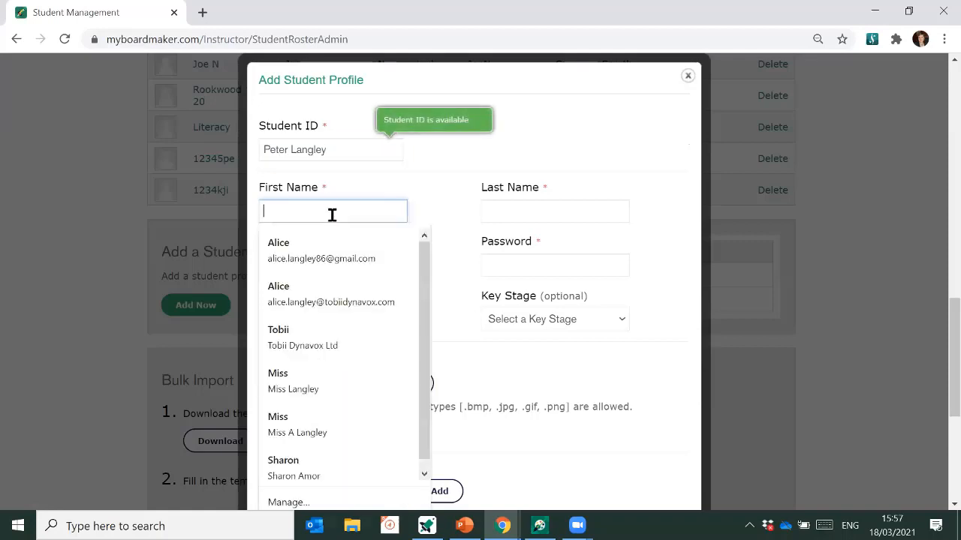
key(Tab)
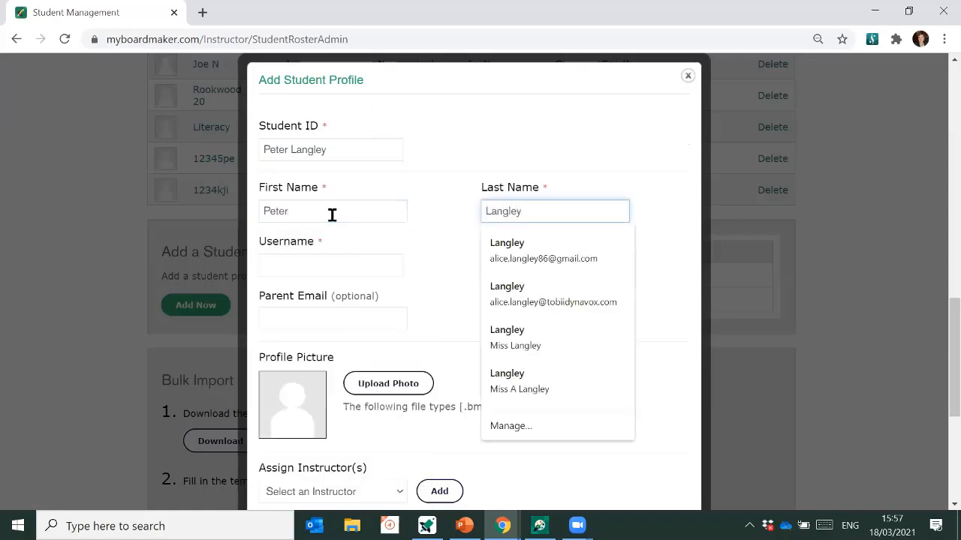
- Enter the student's username and fill the password from the saved suggestion
click(309, 264)
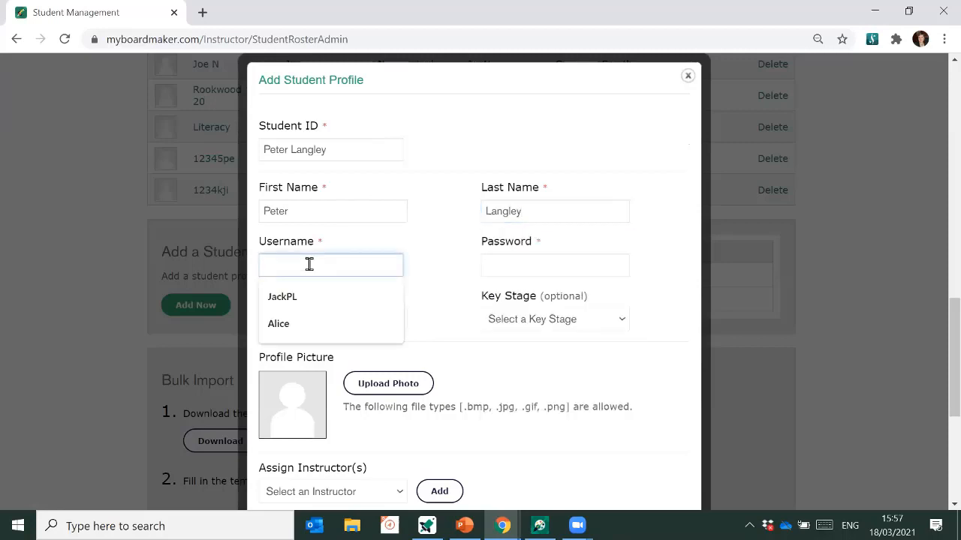
text(Pete L)
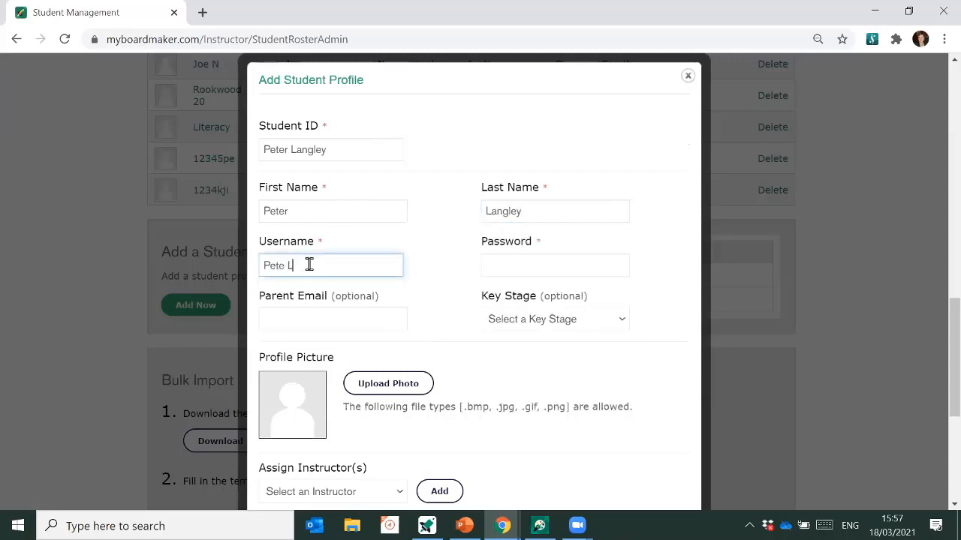
click(513, 267)
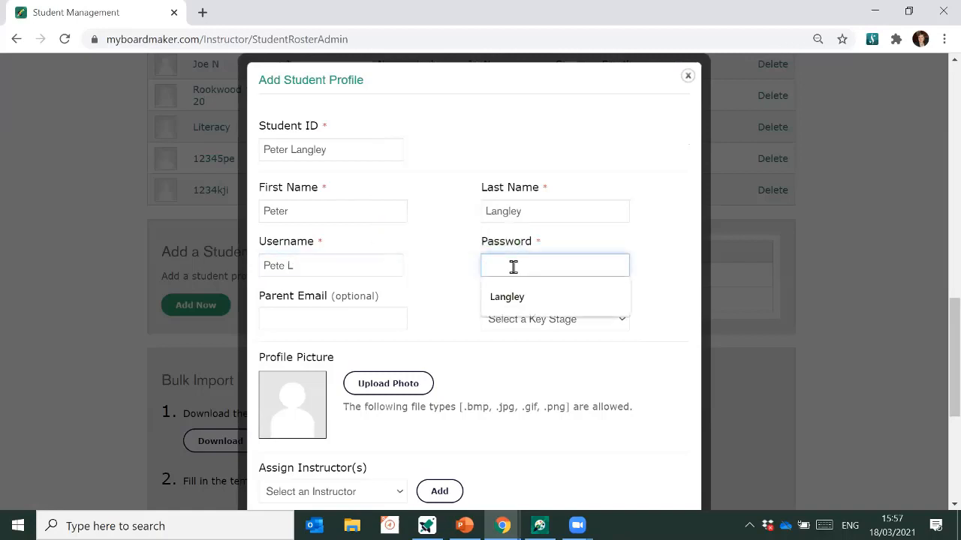
click(508, 297)
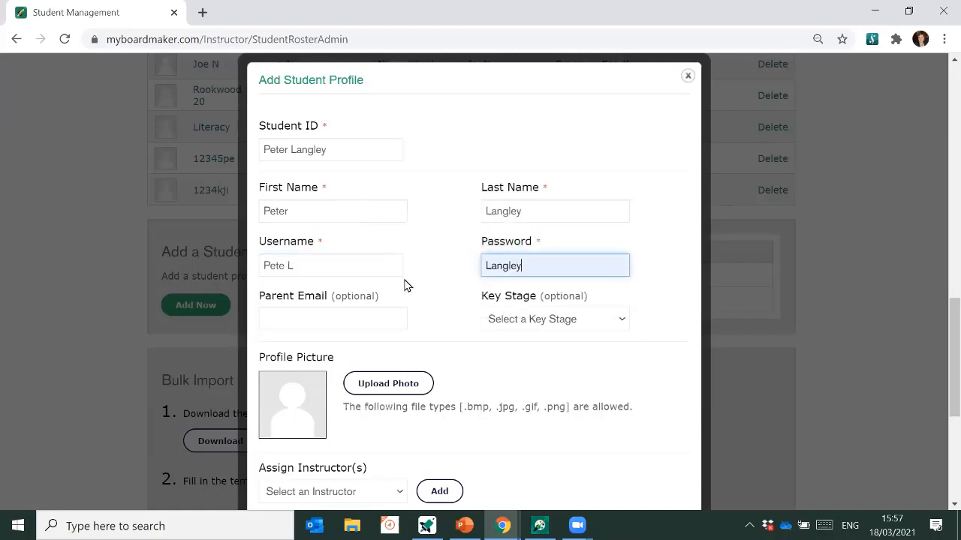
click(452, 287)
scroll(452, 287, down, 2)
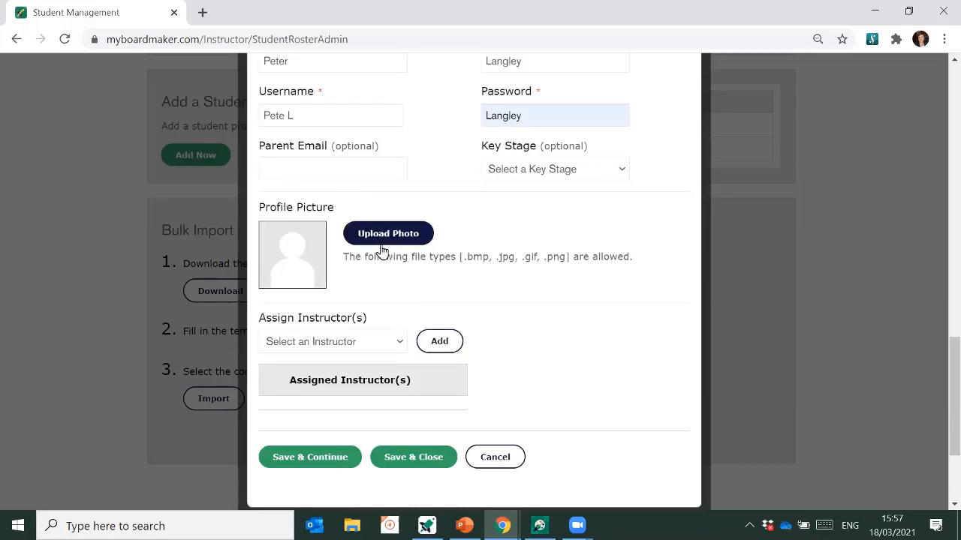
- Assign two instructors from the Assign Instructor(s) list, then Save & Close the student
scroll(416, 285, down, 2)
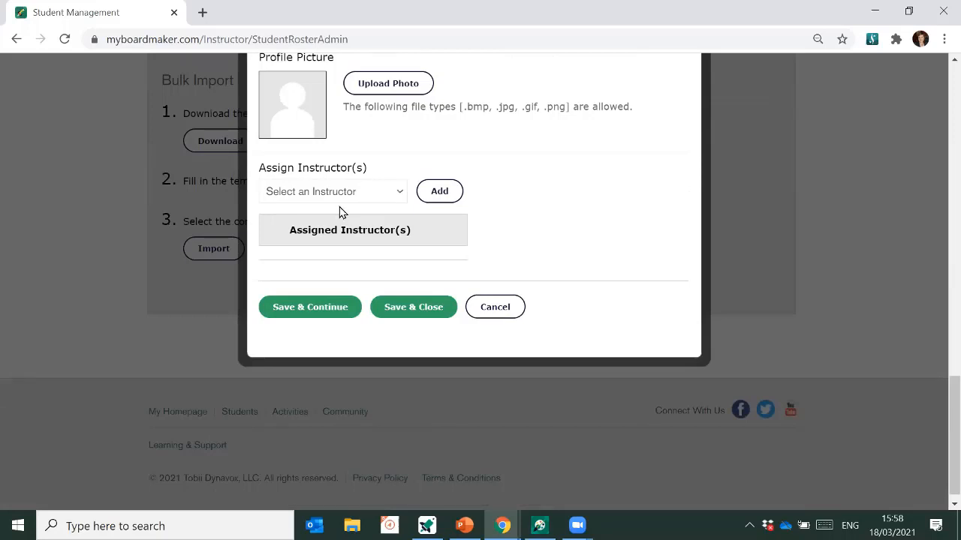
click(347, 193)
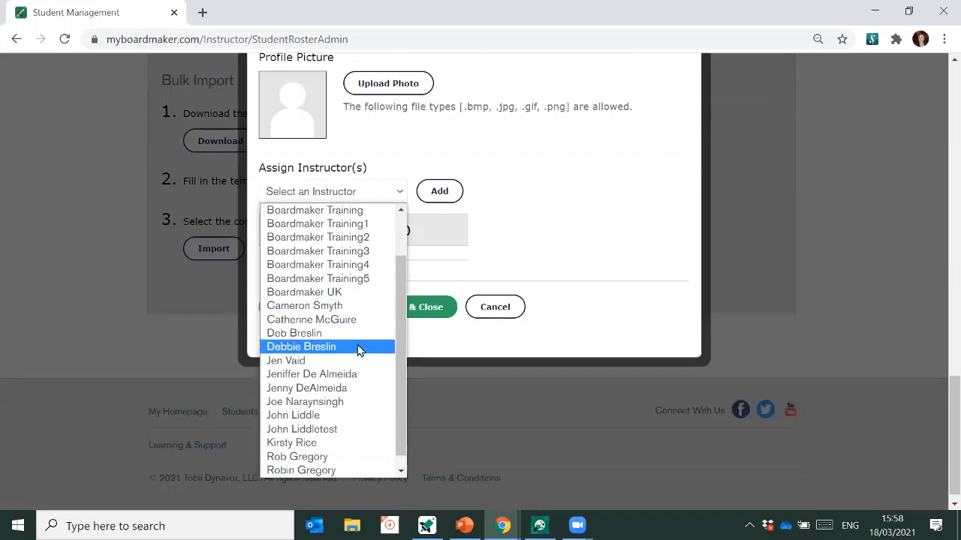
scroll(358, 349, up, 1)
click(357, 213)
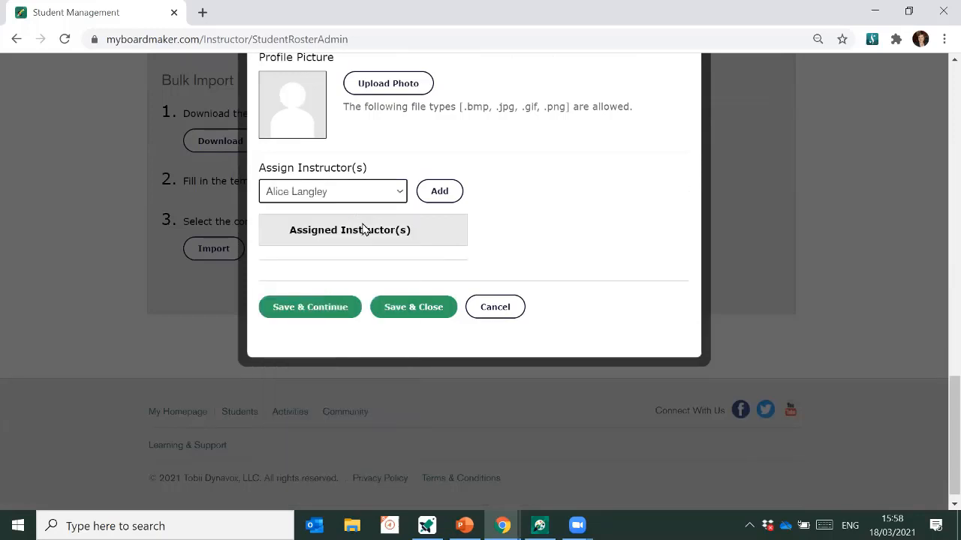
click(442, 197)
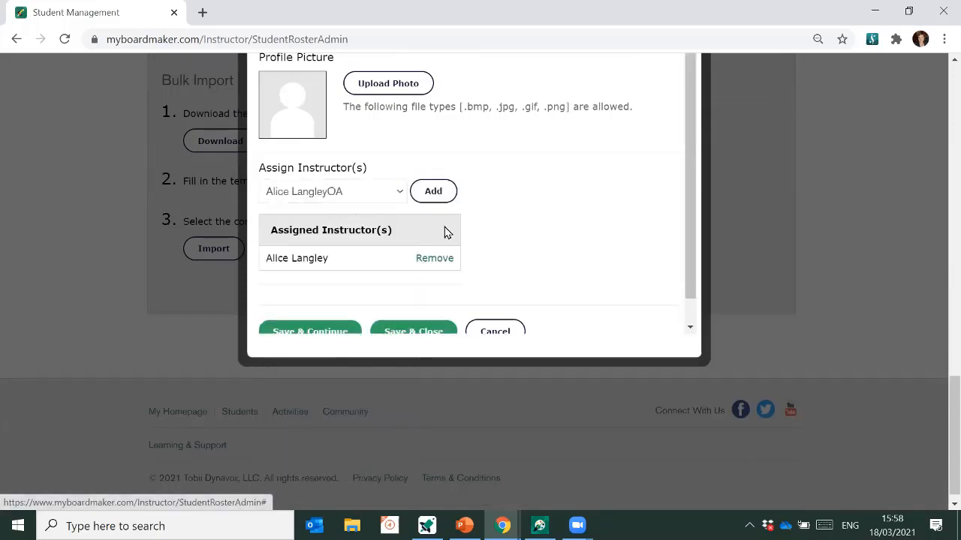
click(353, 198)
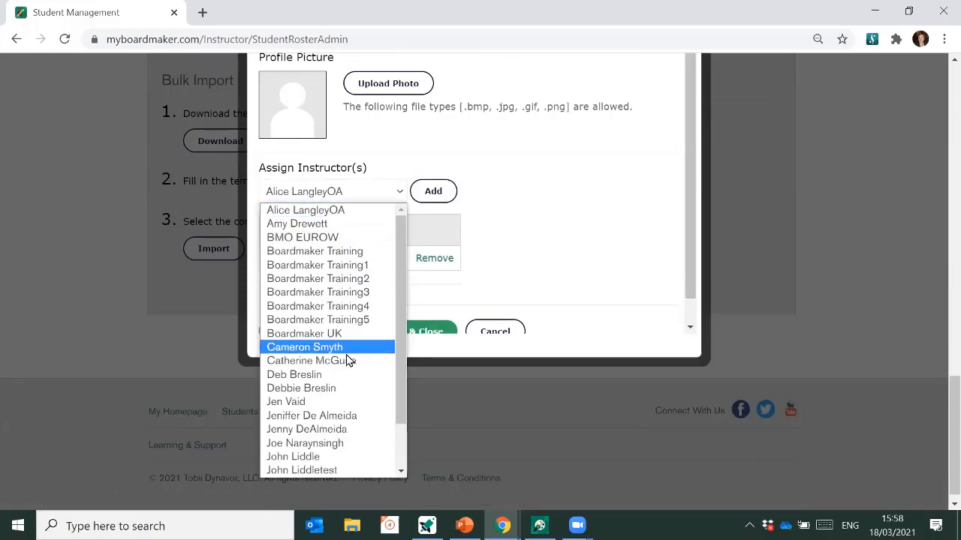
click(332, 390)
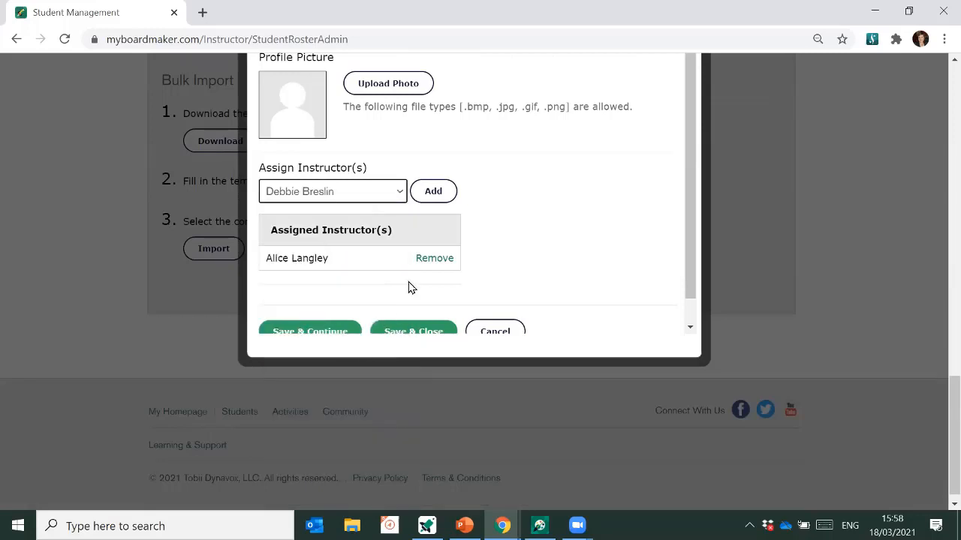
click(422, 201)
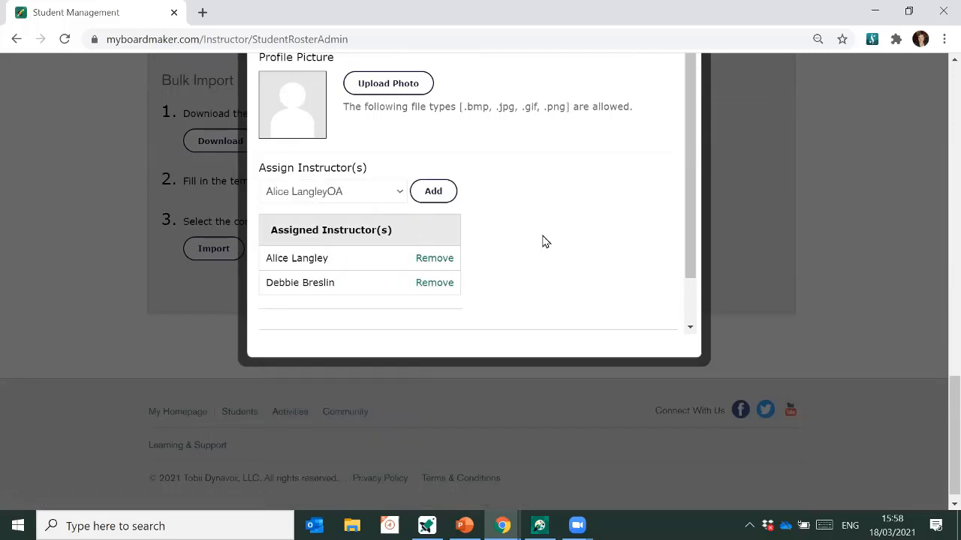
scroll(538, 227, down, 1)
scroll(539, 229, down, 1)
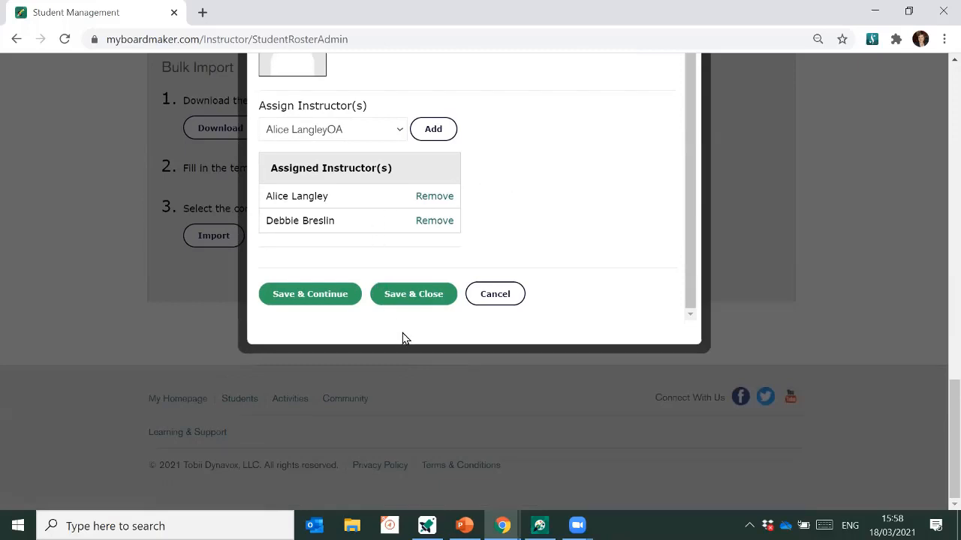
click(406, 294)
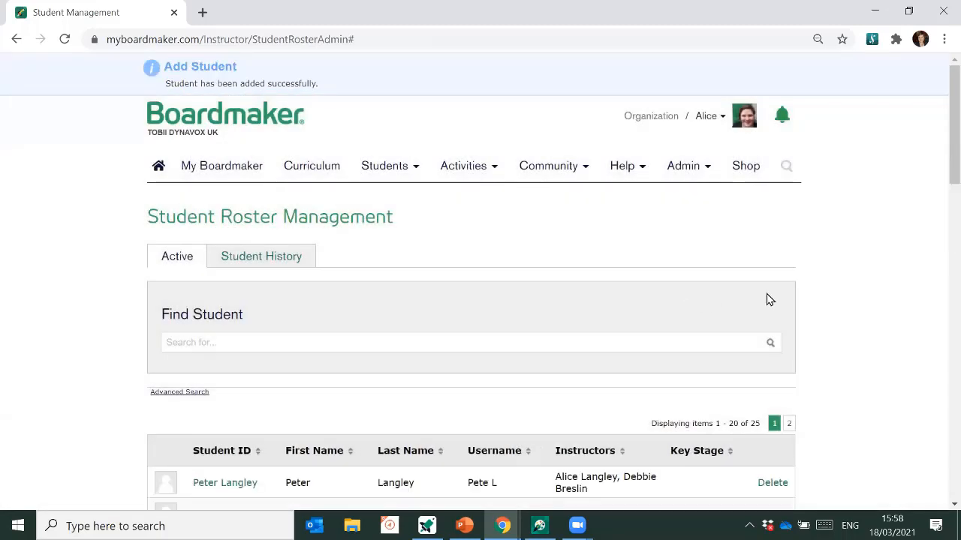
- Open My Boardmaker and scroll to the My Activities list
click(219, 178)
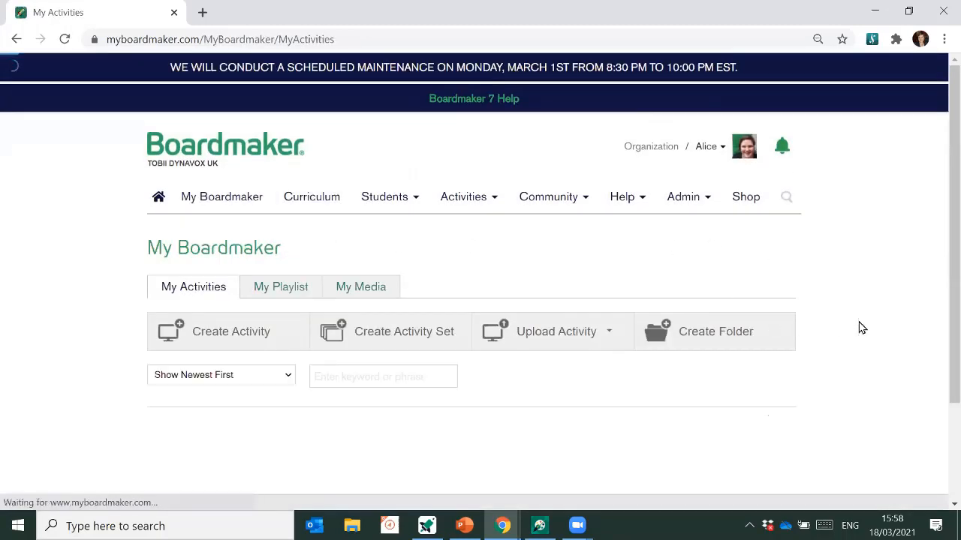
scroll(875, 307, down, 3)
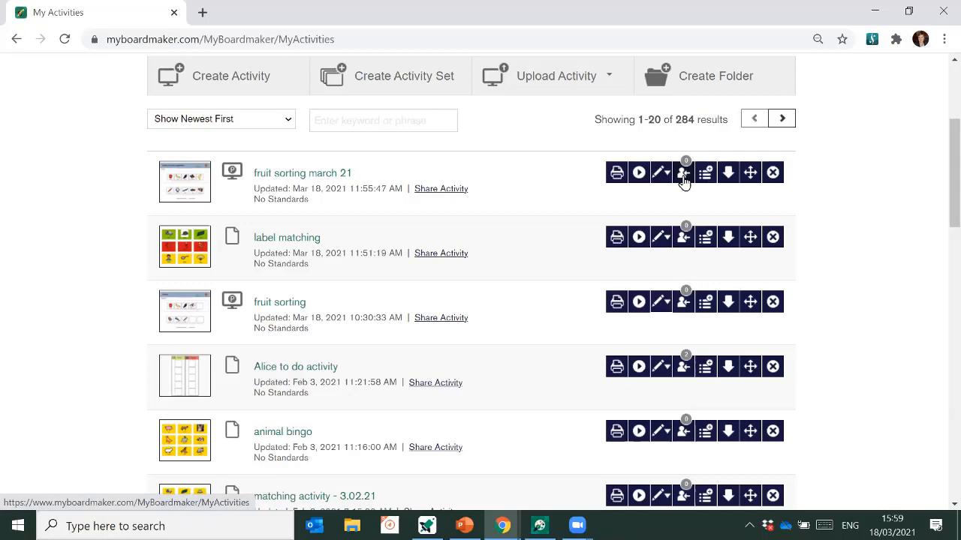
- Assign 'fruit sorting march 21' to the new student
click(683, 174)
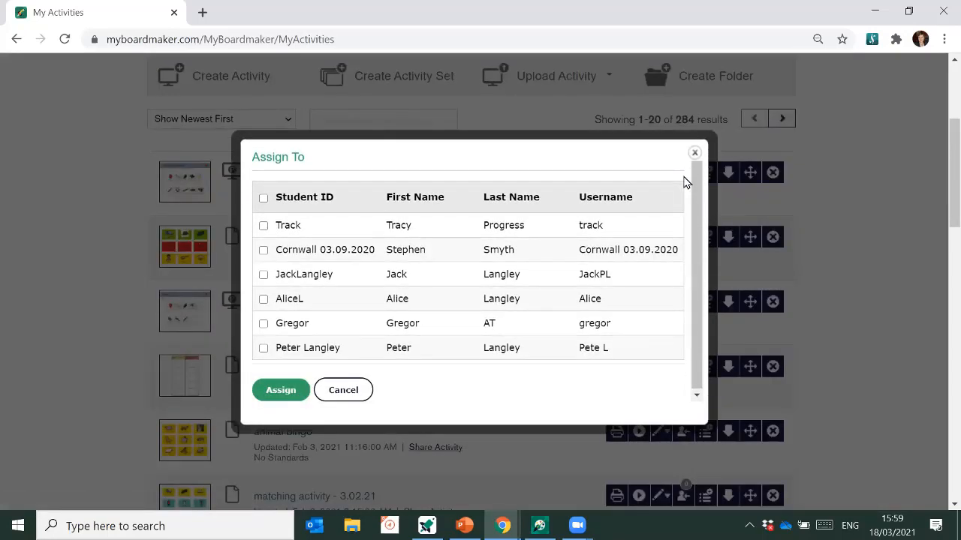
scroll(386, 309, down, 1)
scroll(383, 298, down, 1)
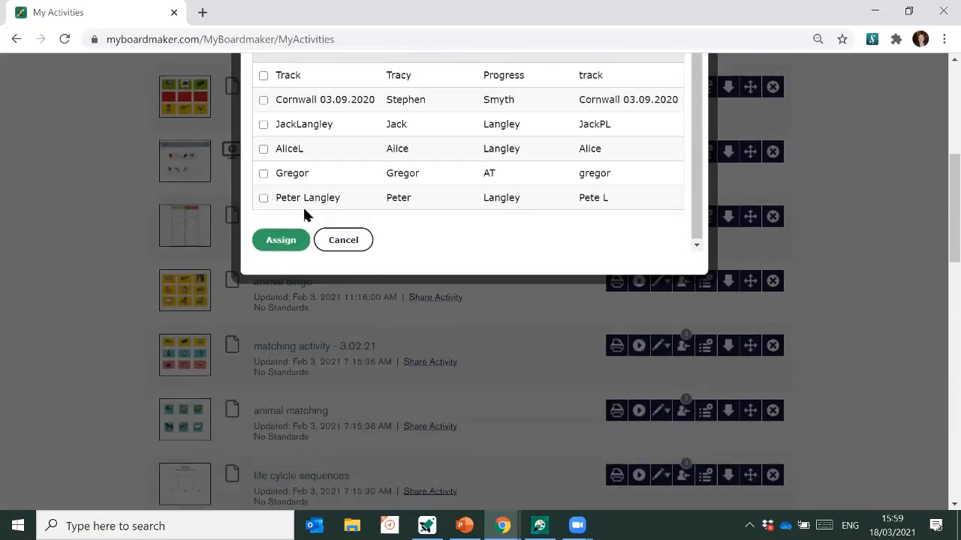
click(263, 199)
click(282, 240)
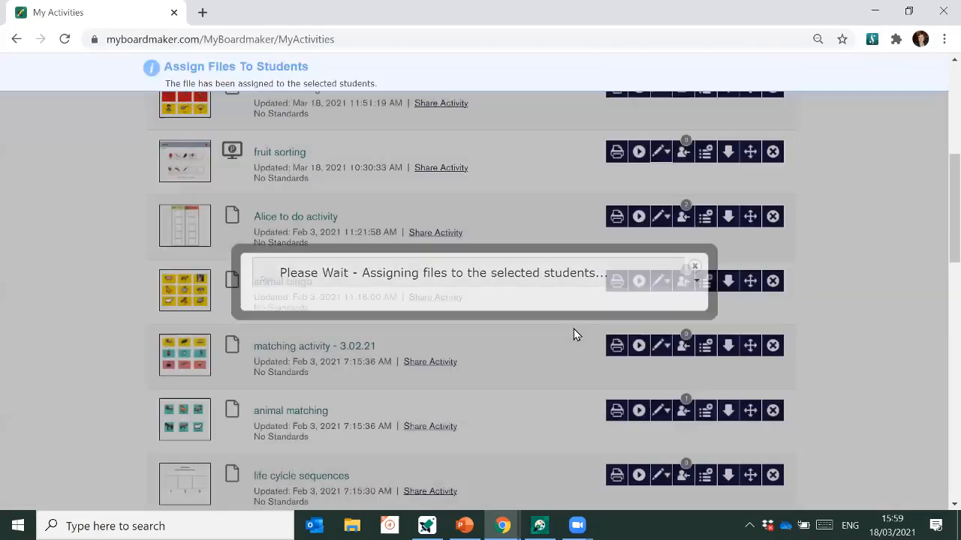
scroll(570, 331, up, 1)
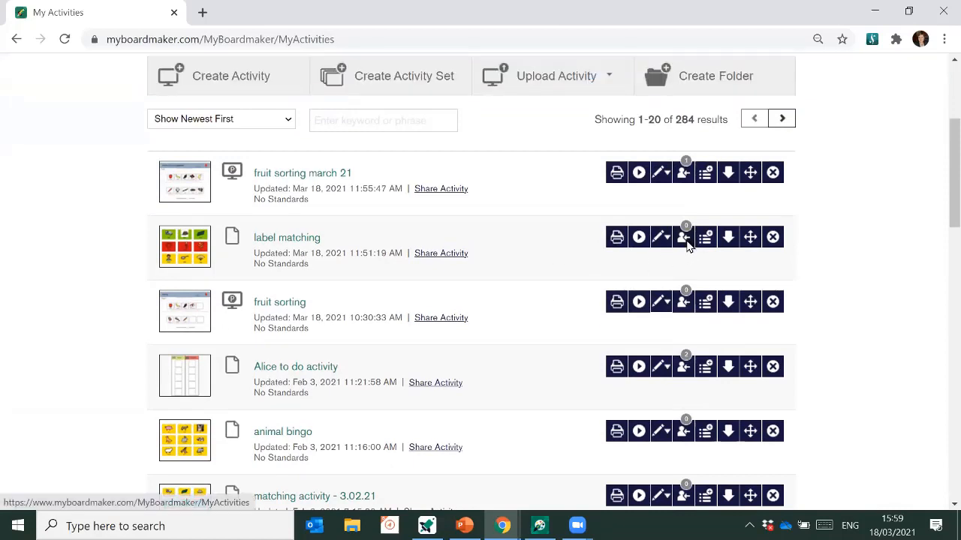
- Assign 'label matching' to the new student
click(685, 241)
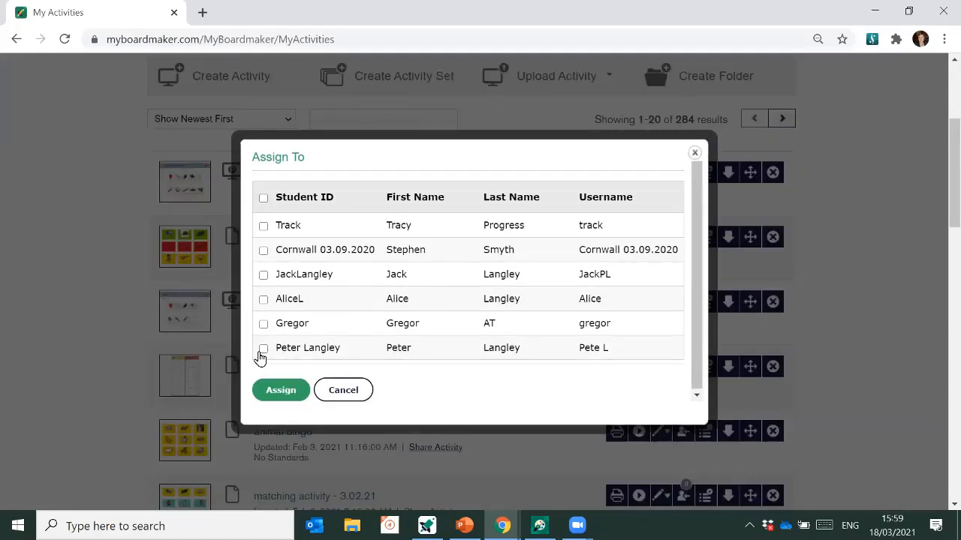
click(263, 348)
click(290, 387)
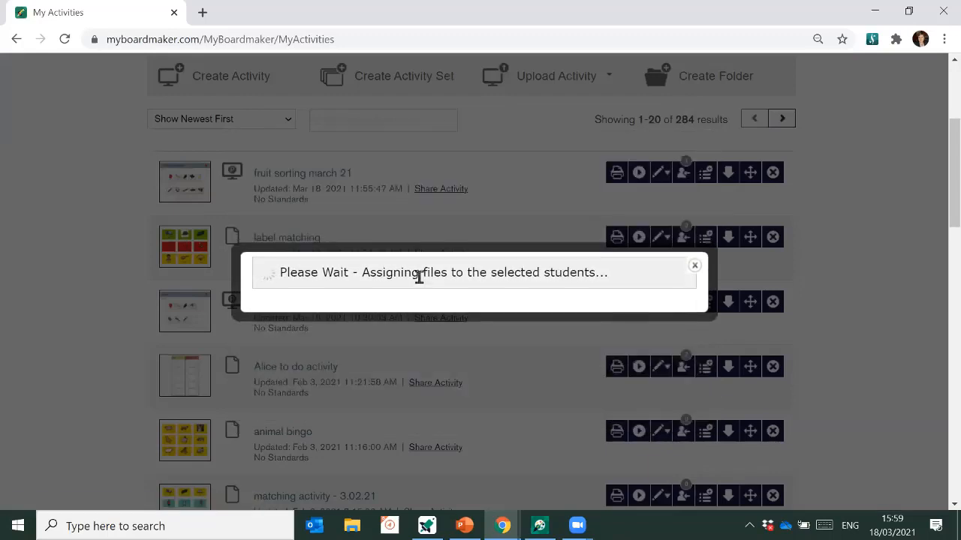
scroll(420, 284, down, 2)
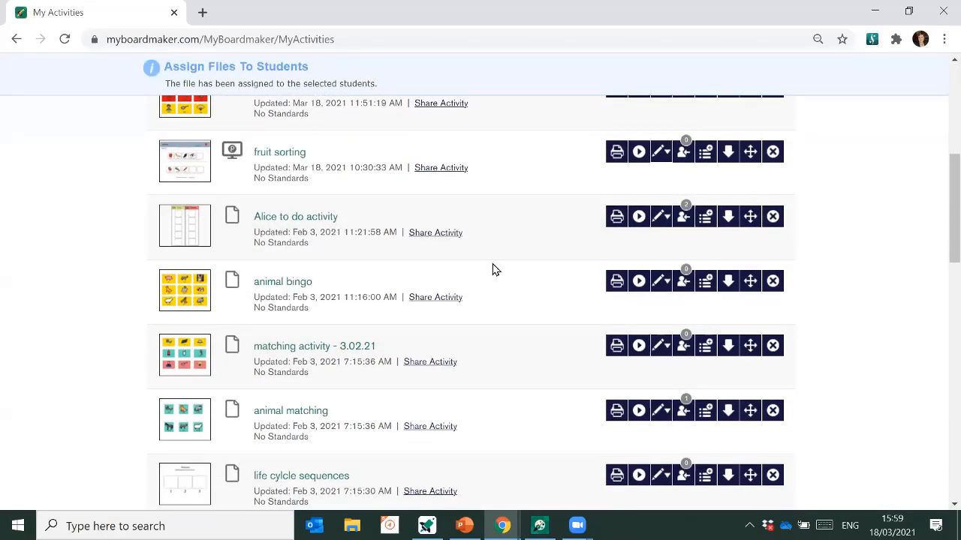
- Assign the to-do activity to the new student
click(682, 216)
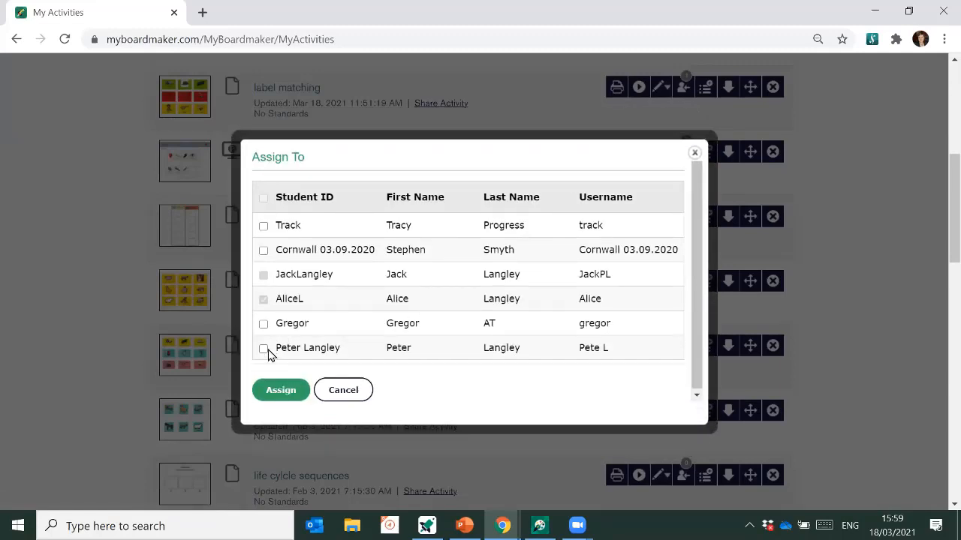
click(263, 349)
click(279, 391)
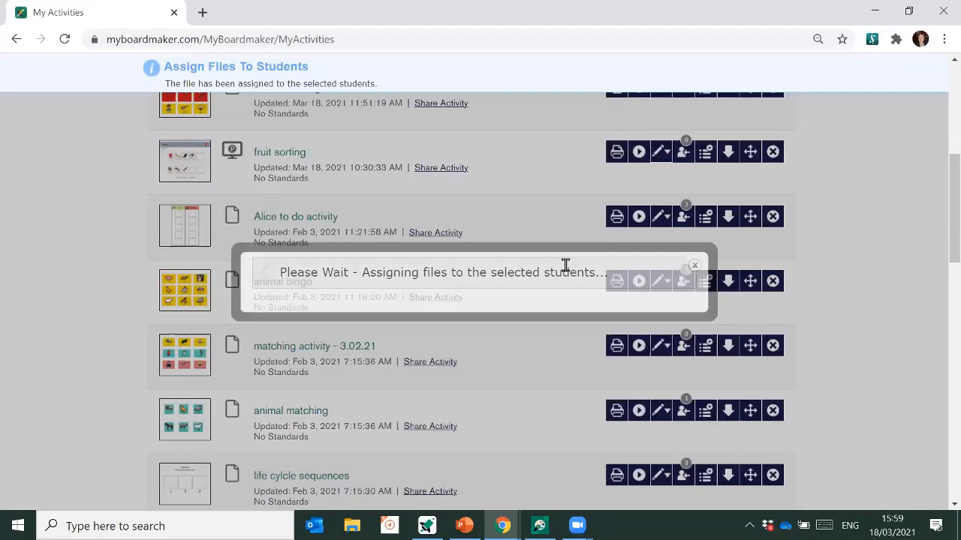
scroll(567, 271, up, 1)
scroll(566, 271, up, 4)
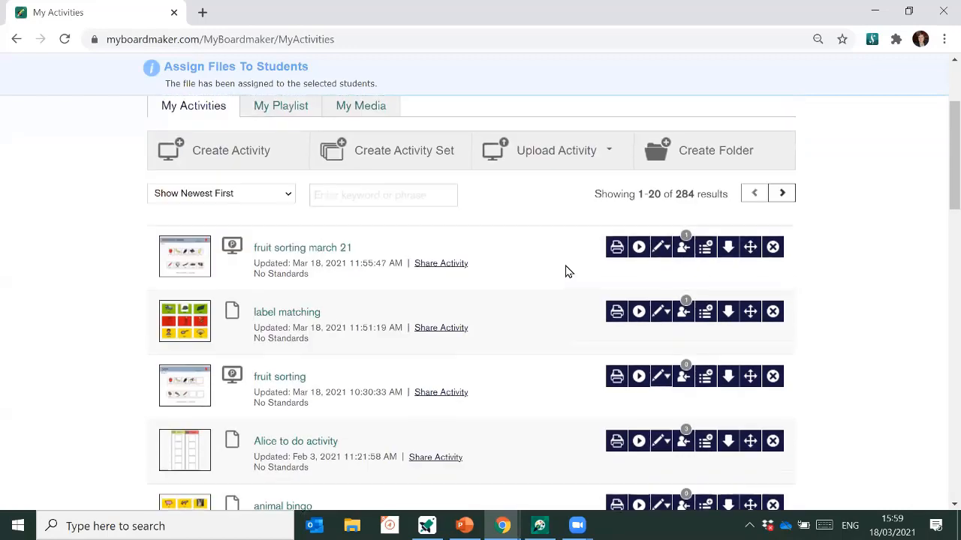
scroll(566, 272, up, 2)
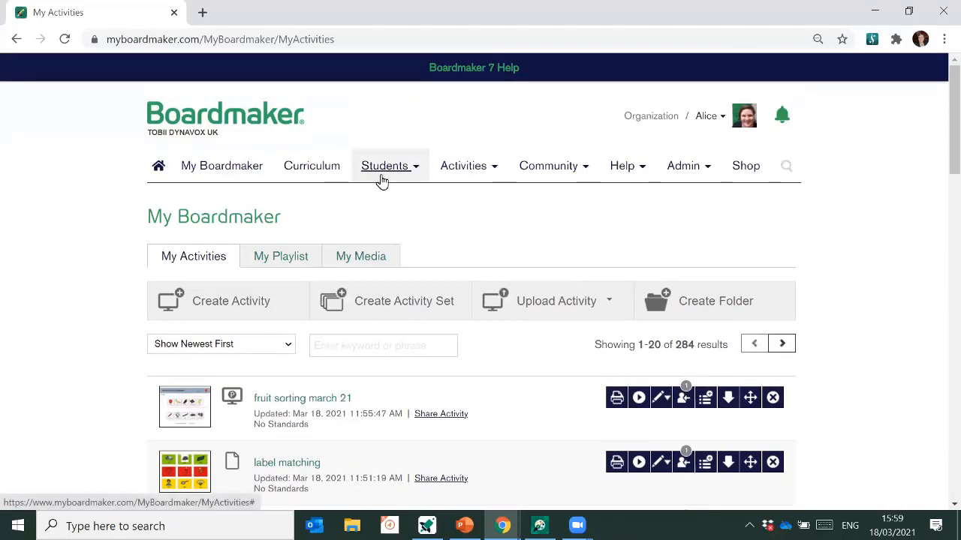
- Open the new student's profile from Students > Student Management and scroll to its assignments
click(383, 175)
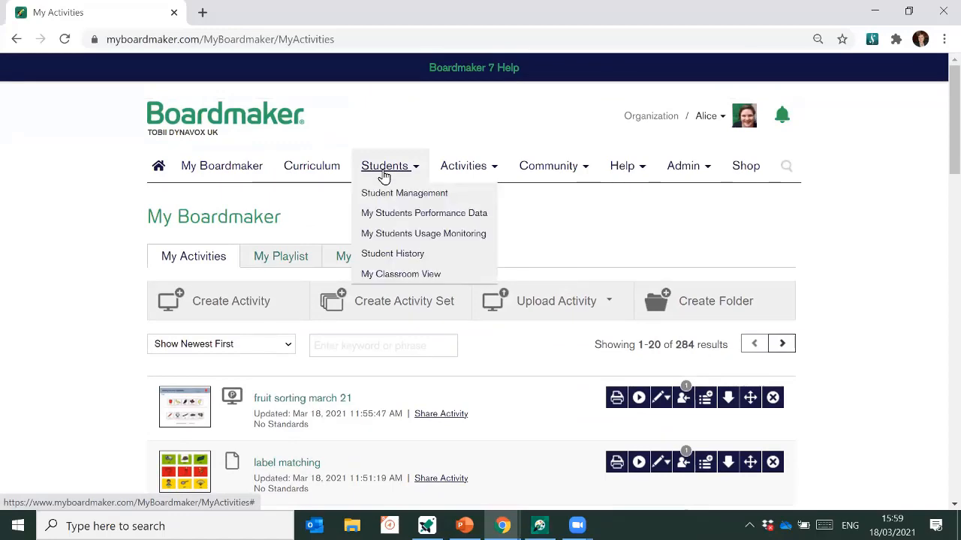
click(395, 196)
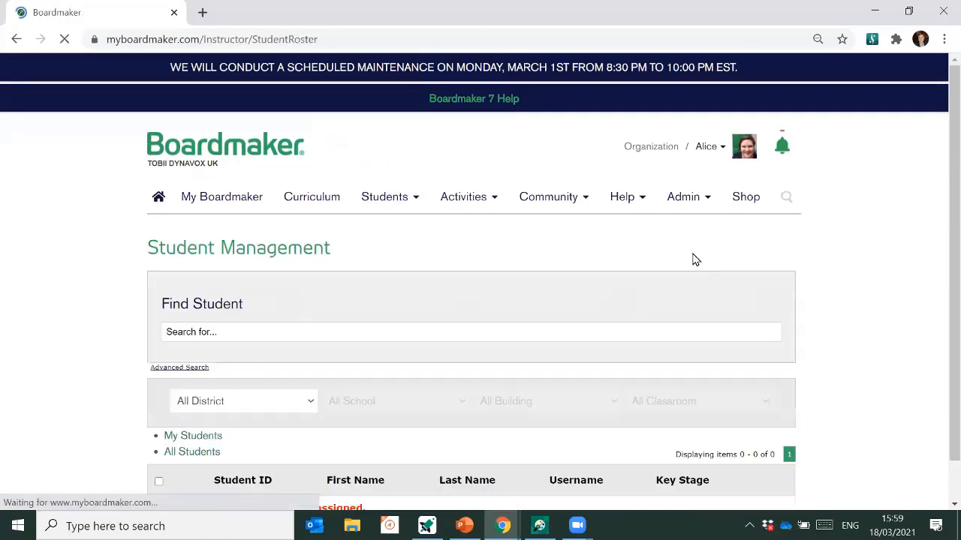
scroll(589, 312, down, 2)
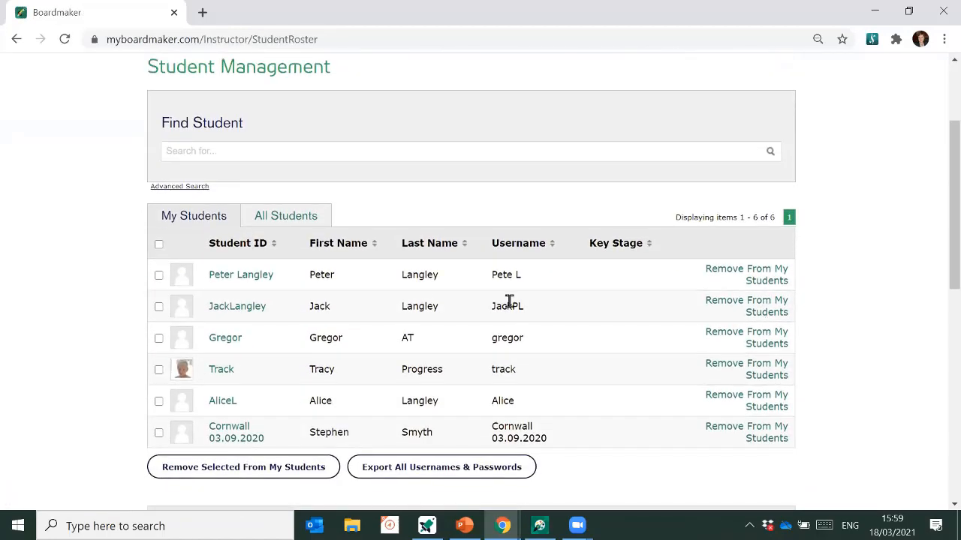
click(262, 282)
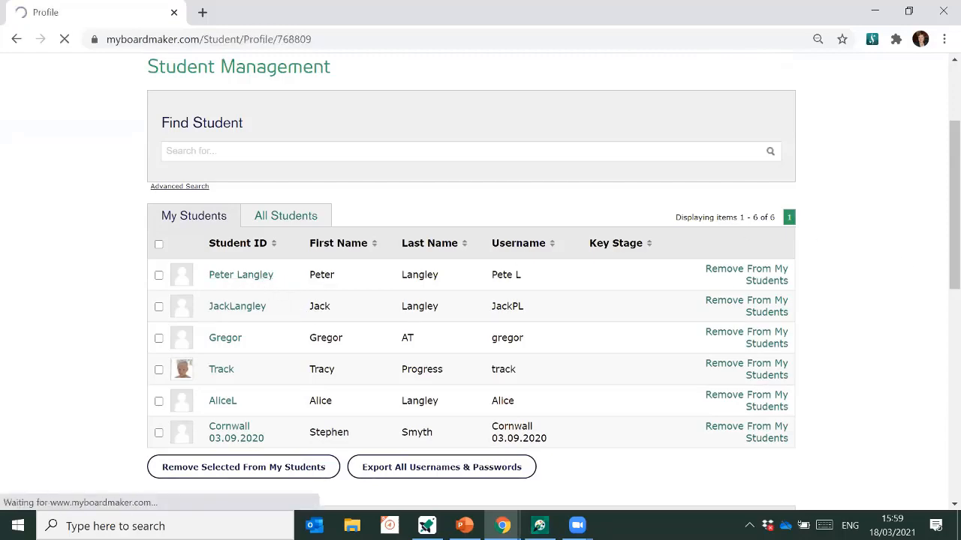
scroll(869, 259, down, 1)
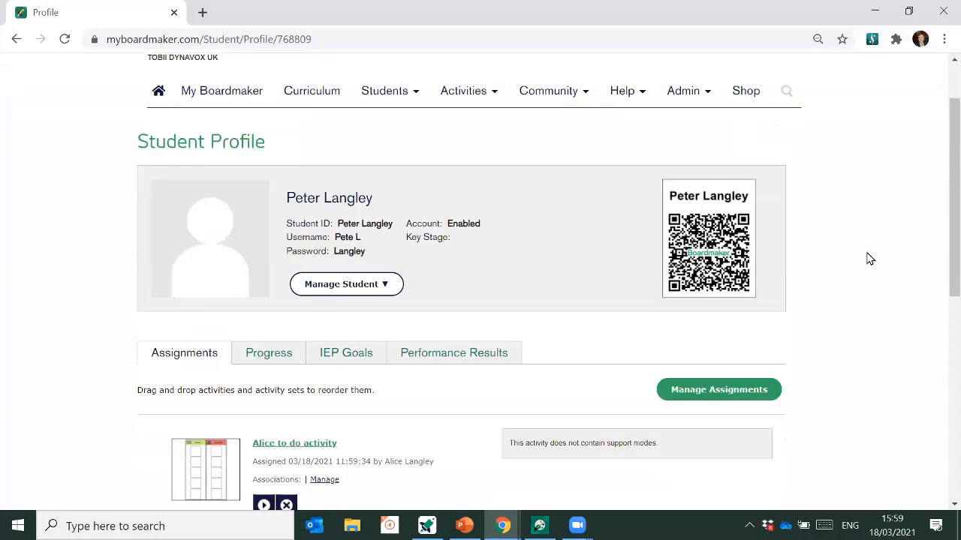
scroll(869, 259, down, 1)
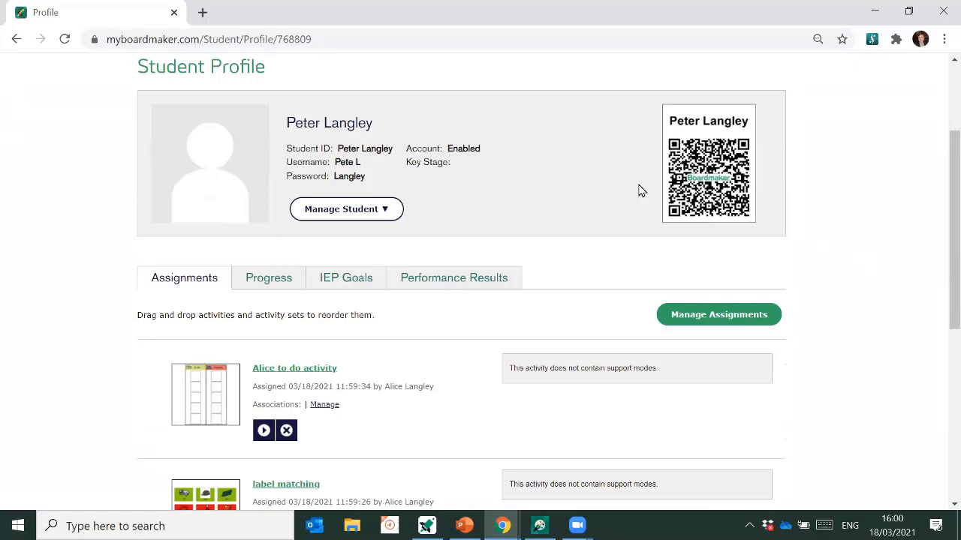
scroll(568, 226, down, 3)
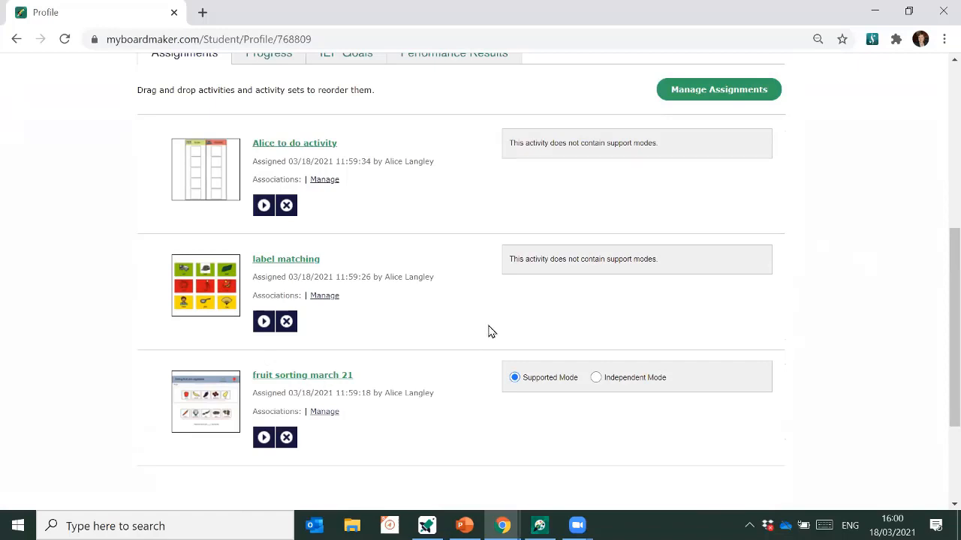
scroll(407, 300, down, 1)
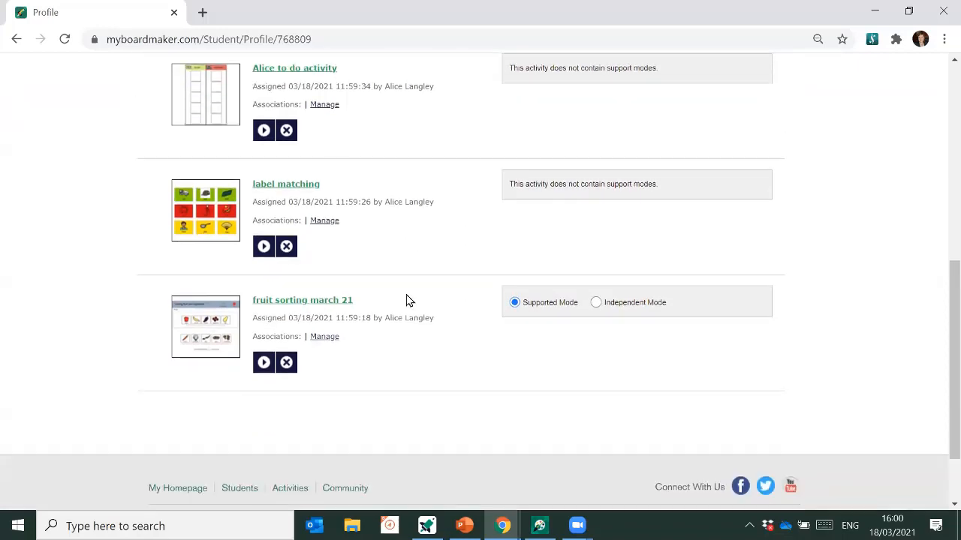
- Reorder assignments to label matching, fruit sorting march 21, then to-do, and launch Student Center
scroll(406, 300, up, 2)
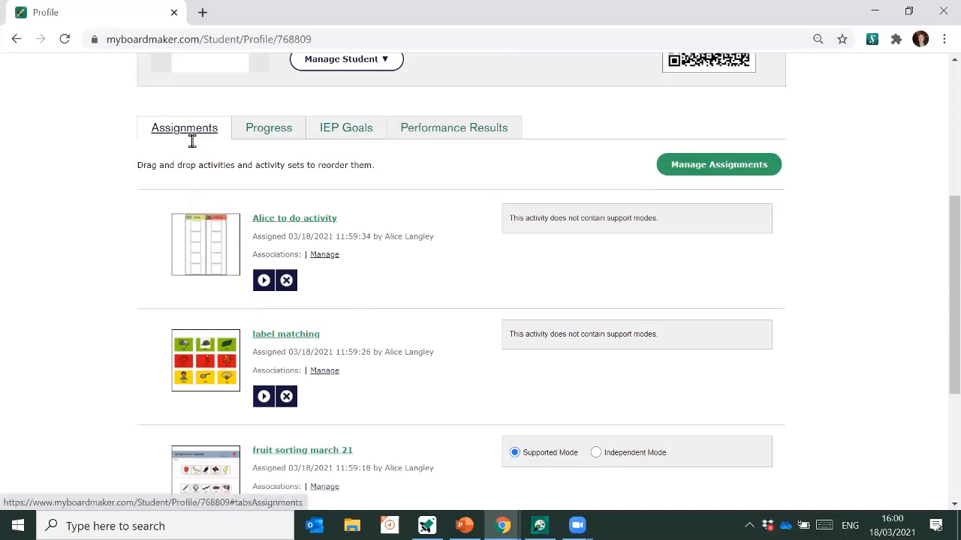
drag(423, 377, 450, 277)
scroll(440, 343, down, 1)
drag(425, 387, 438, 299)
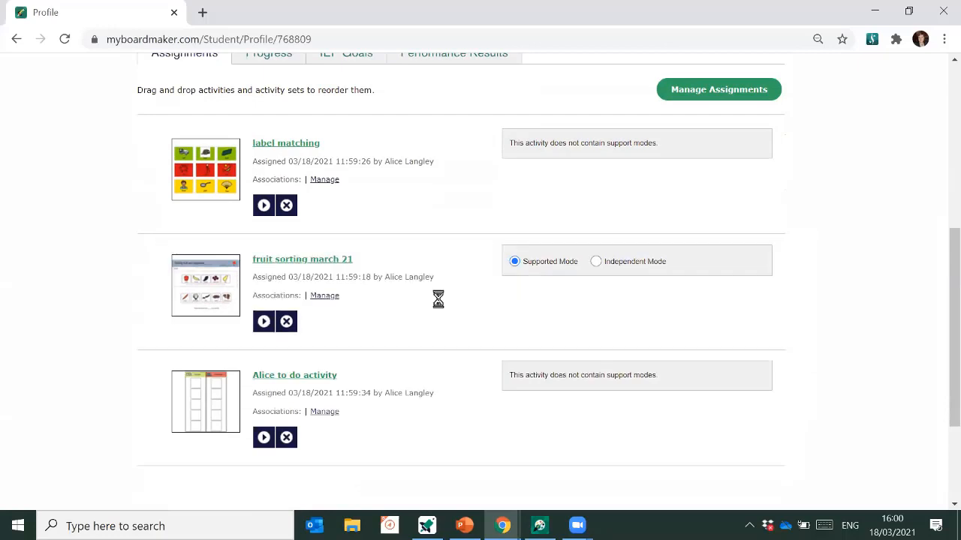
scroll(814, 269, up, 1)
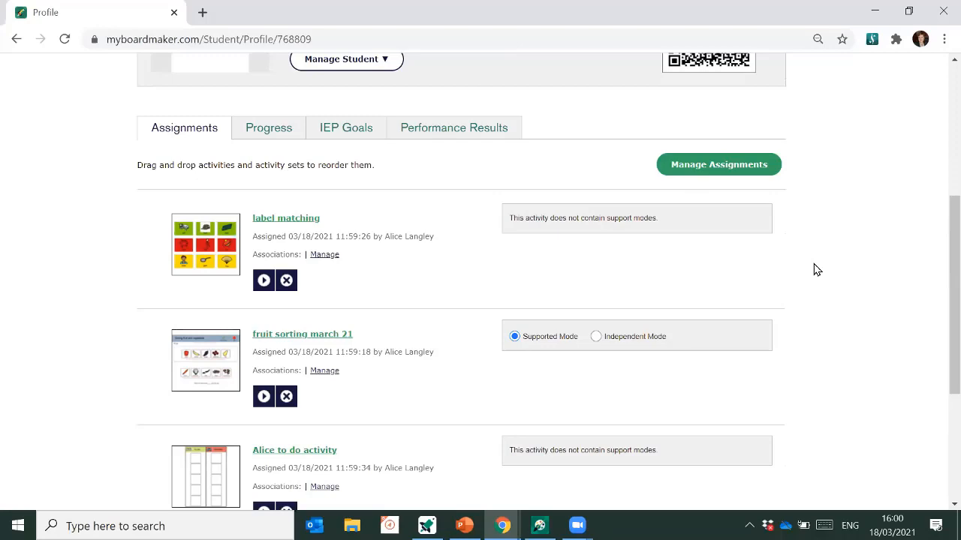
click(539, 525)
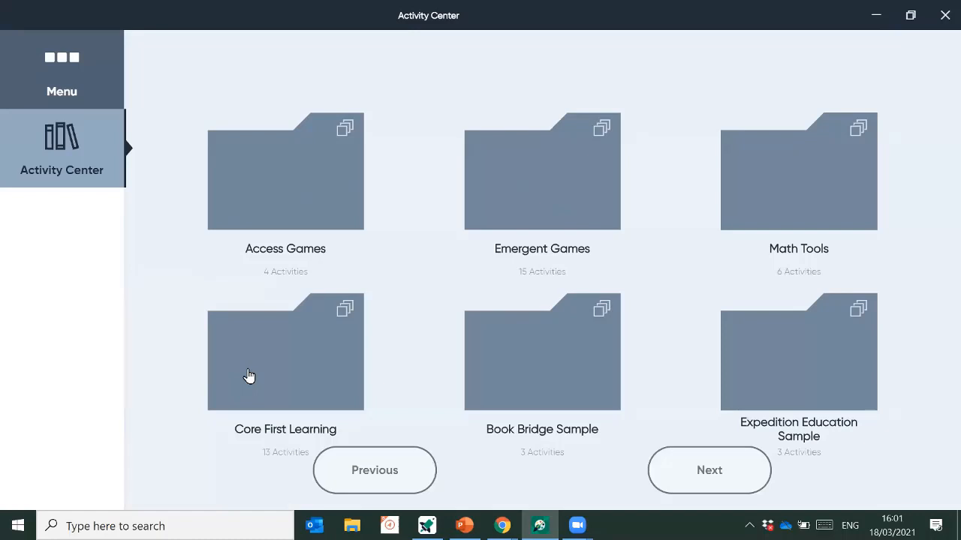
- Start a Student/Child login and switch to the Manual Login form for username, institution ID and password
click(54, 76)
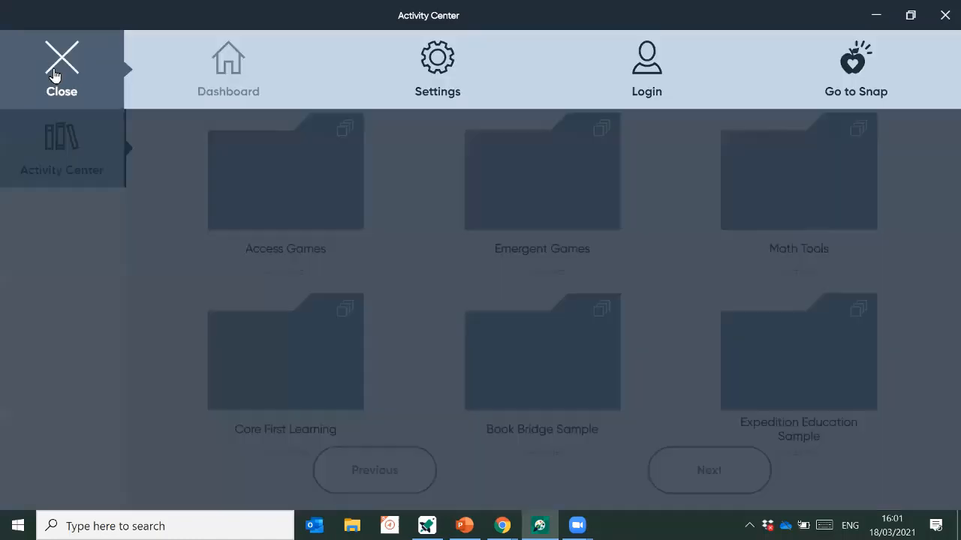
click(646, 76)
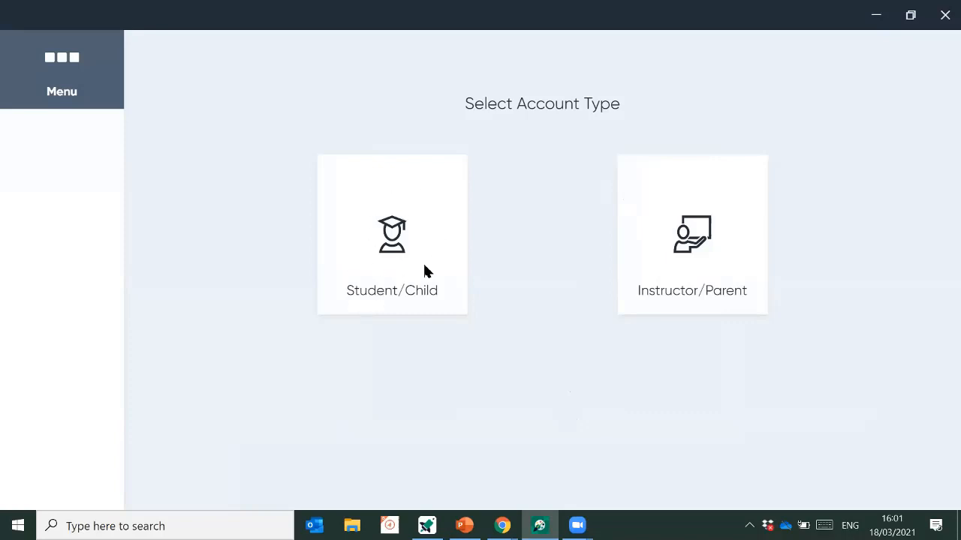
click(397, 257)
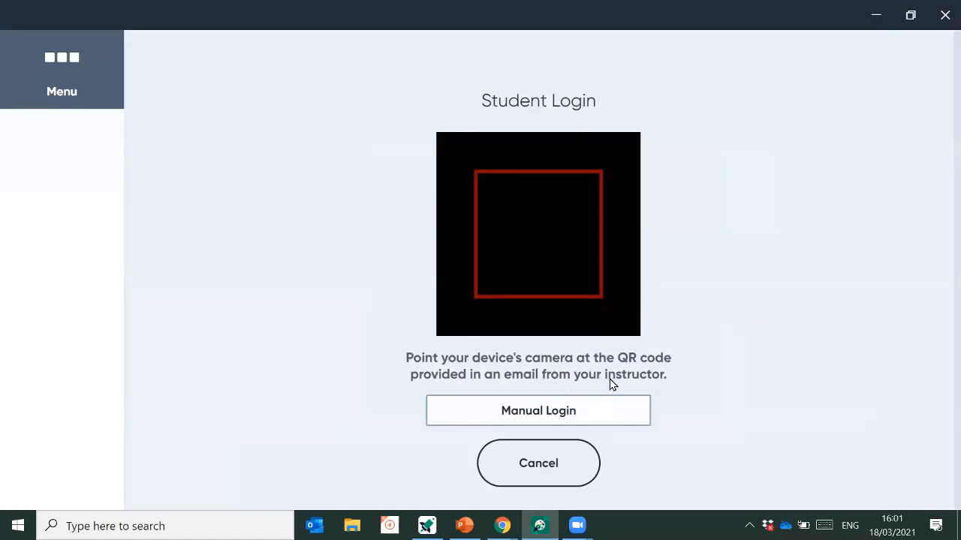
mouse_move(502, 525)
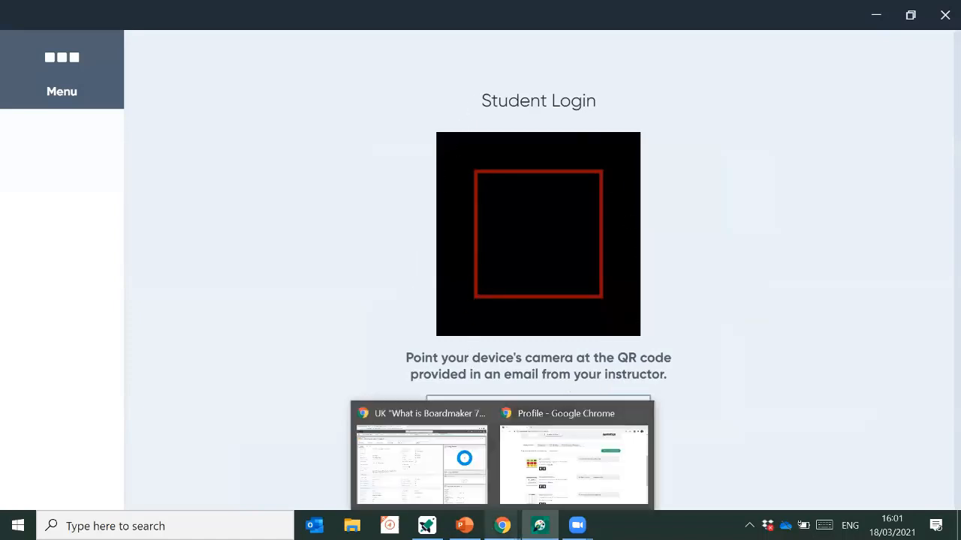
click(541, 485)
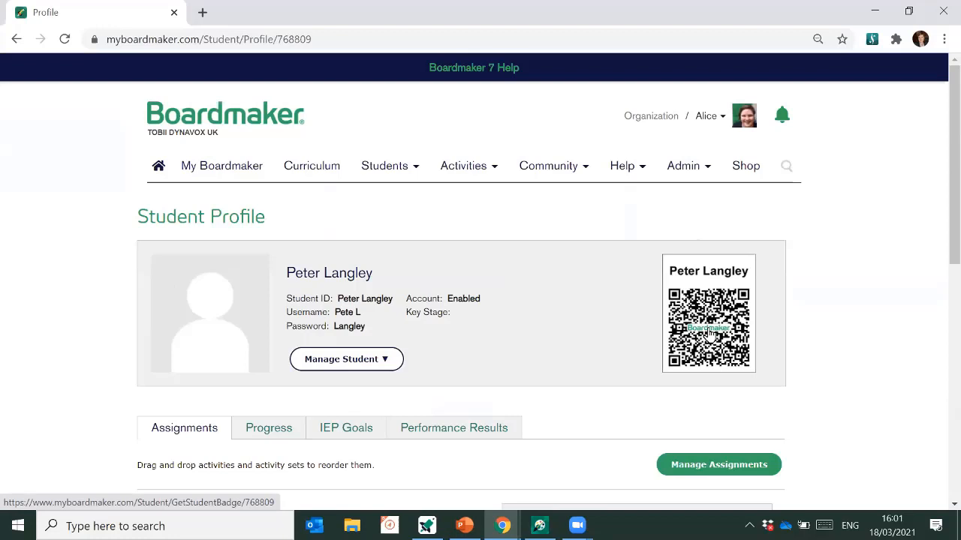
click(538, 526)
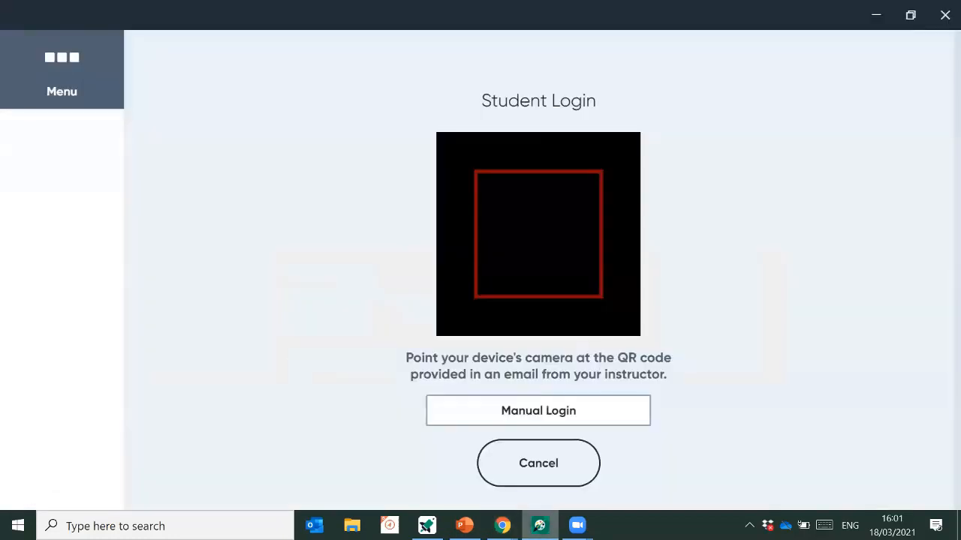
click(520, 419)
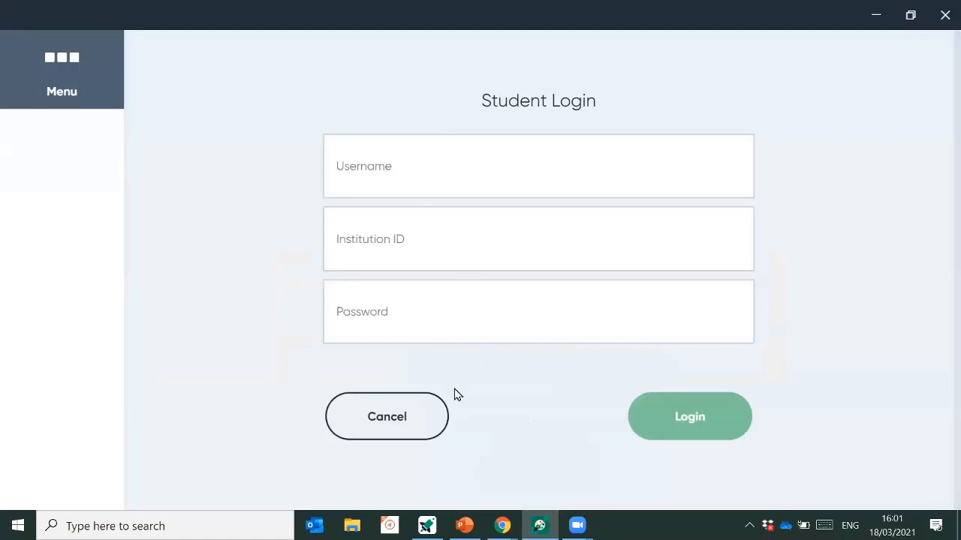
- Enter the student's username and password in the login form
click(398, 180)
text(Pete L)
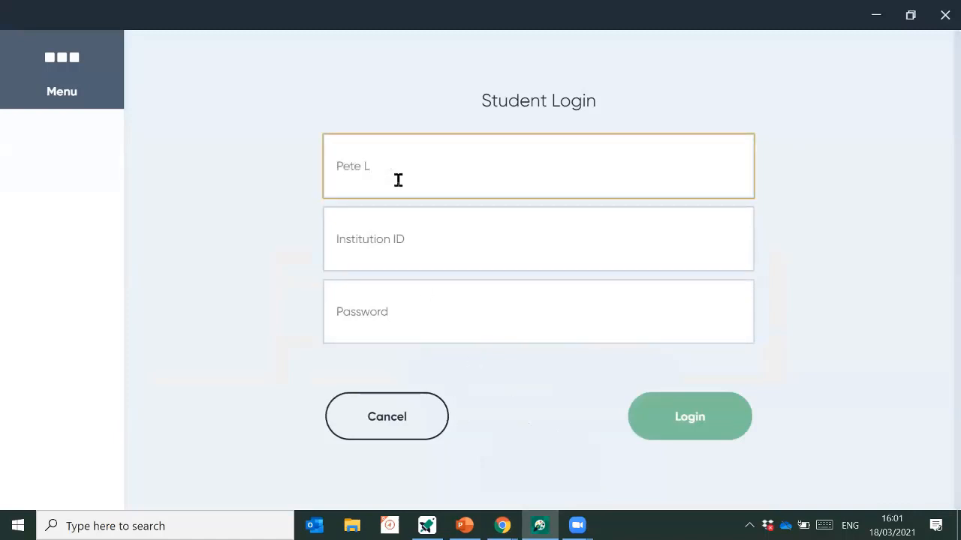
click(441, 303)
text(***)
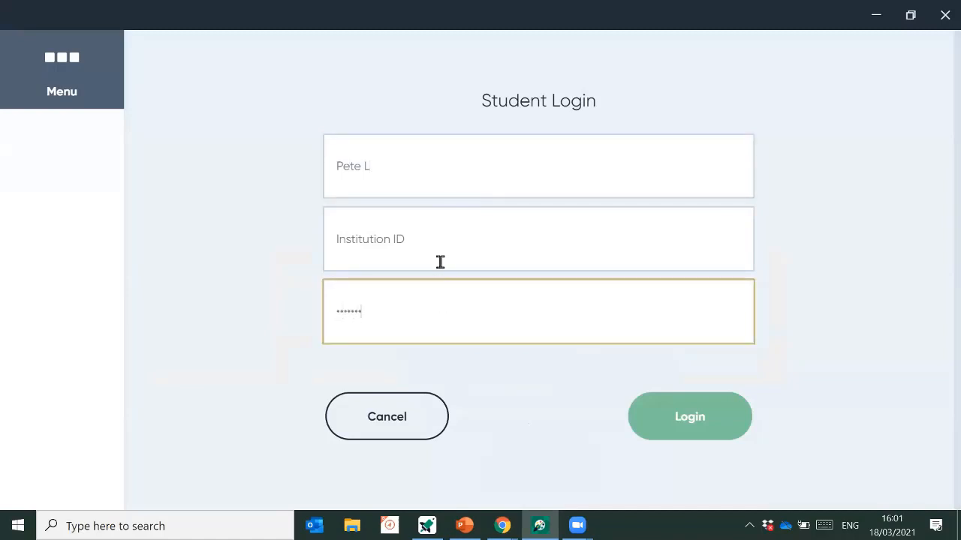
click(411, 245)
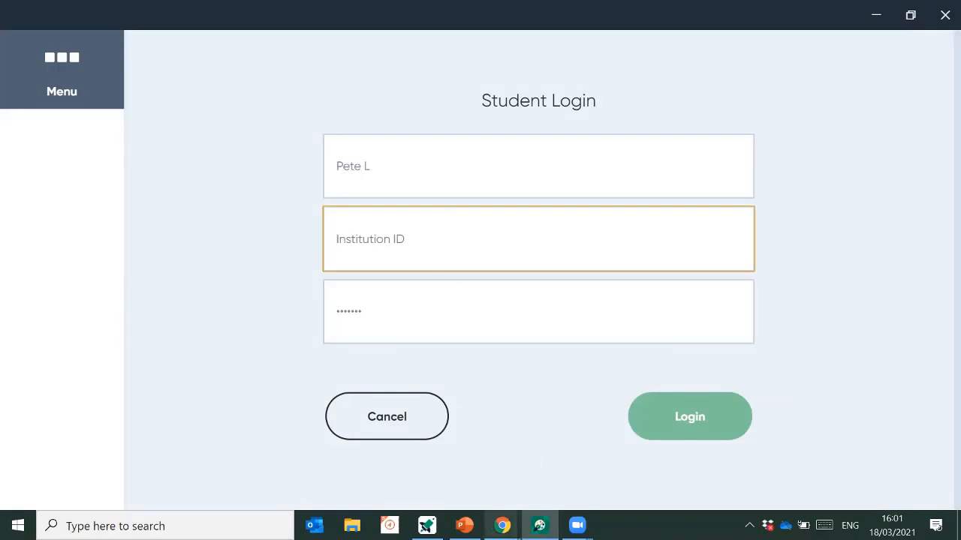
- Copy the Institution ID from the My Boardmaker homepage, paste it into the login form, and log in
click(502, 526)
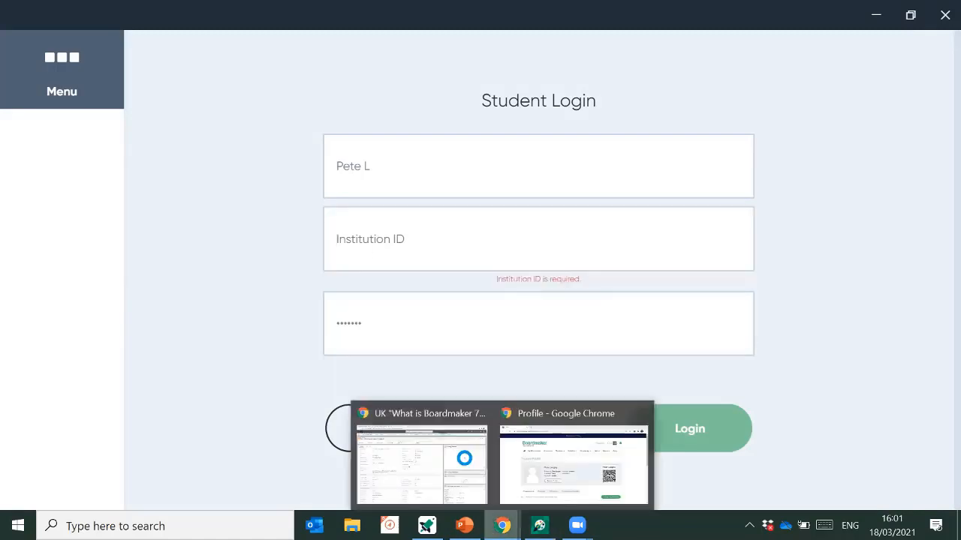
click(544, 467)
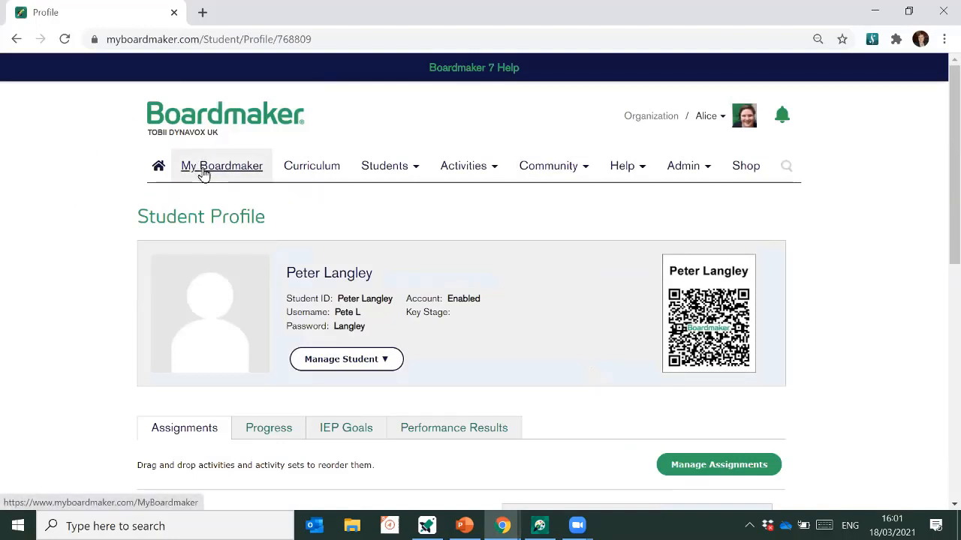
click(156, 176)
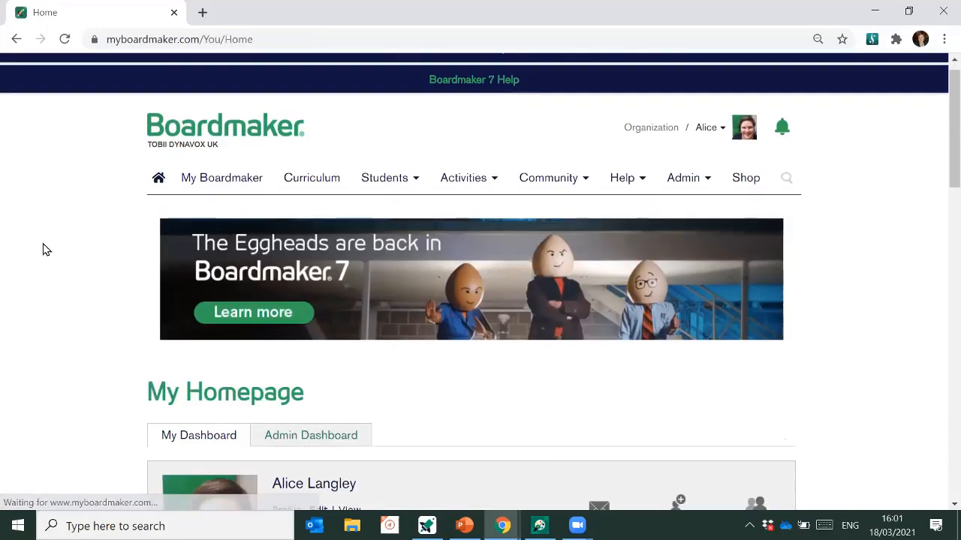
scroll(42, 249, down, 3)
scroll(43, 249, down, 1)
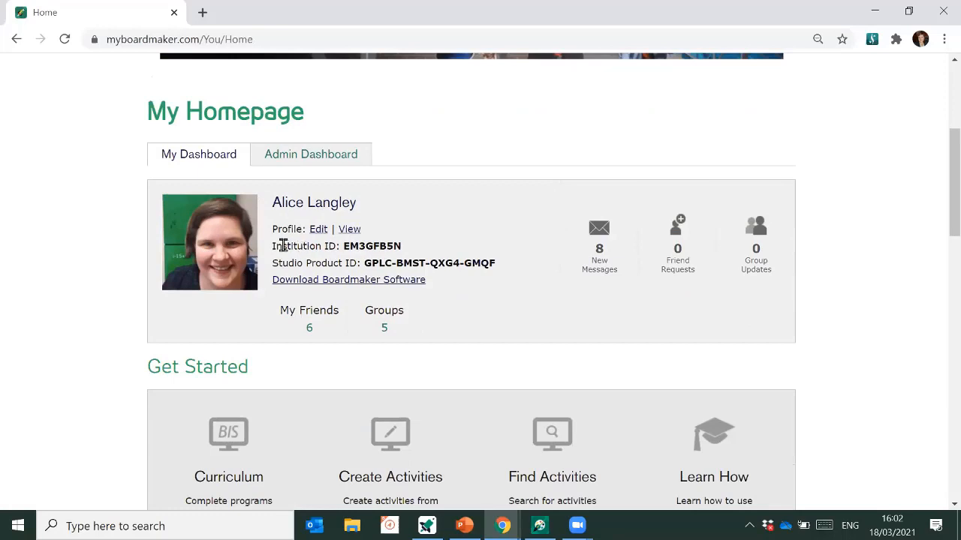
triple_click(385, 244)
double_click(358, 246)
key(ctrl+c)
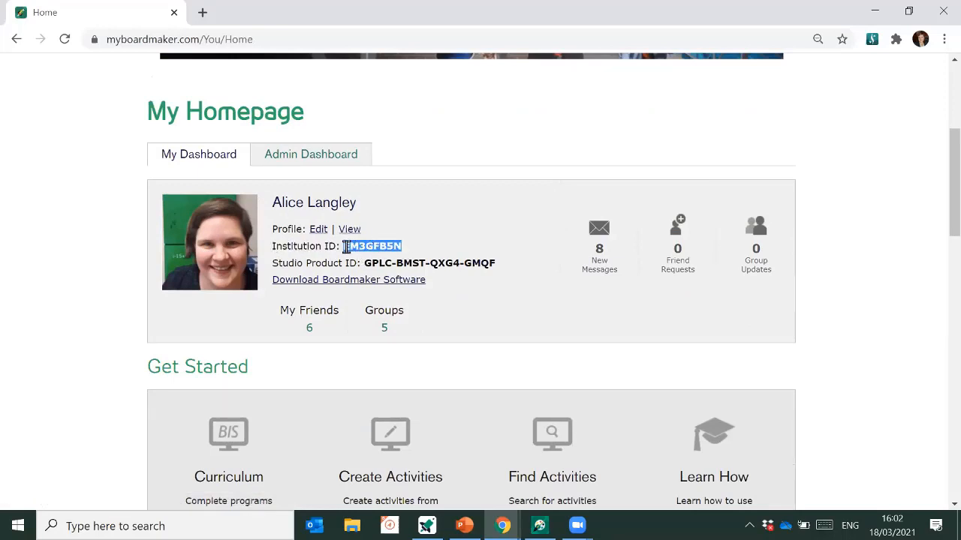
click(425, 525)
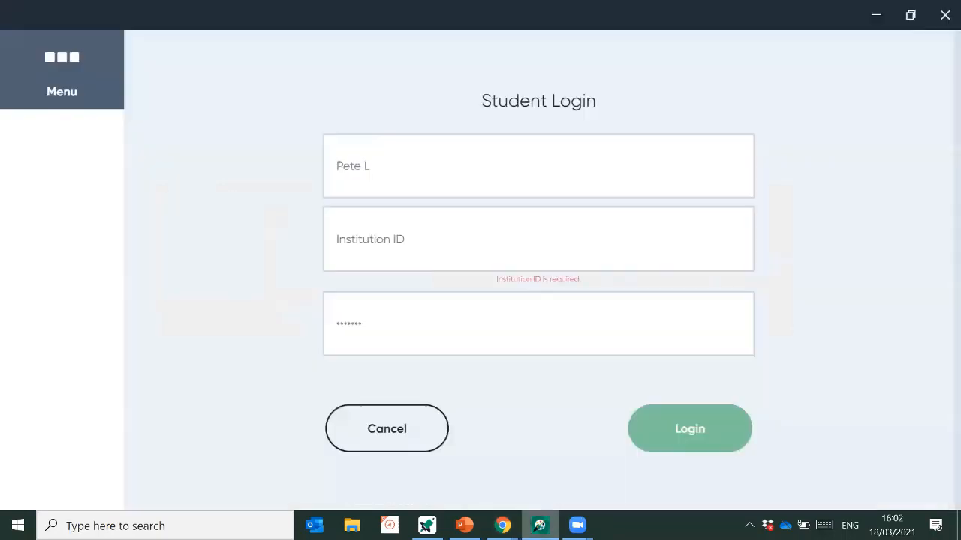
key(ctrl+v)
click(675, 432)
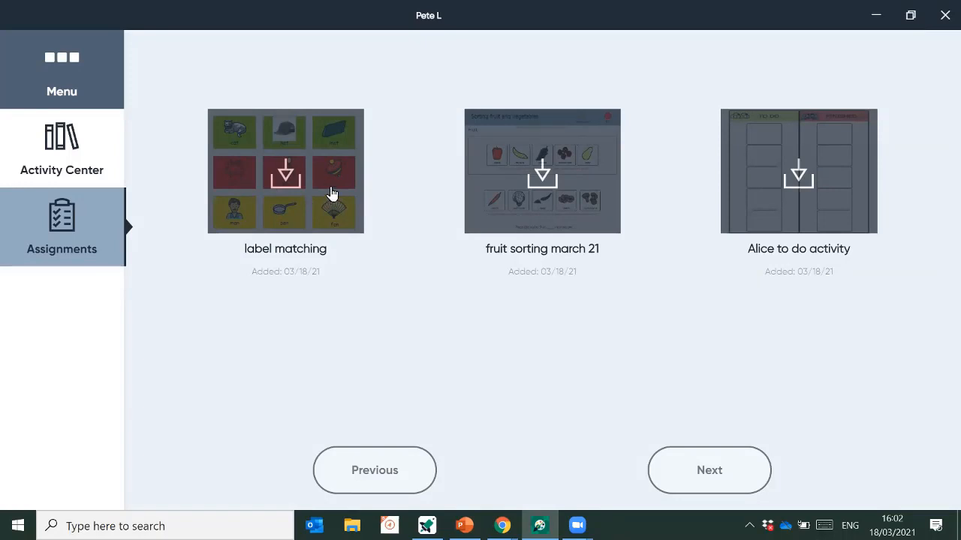
- Download the label matching, fruit sorting march 21 and remaining to-do activities
click(275, 179)
click(537, 192)
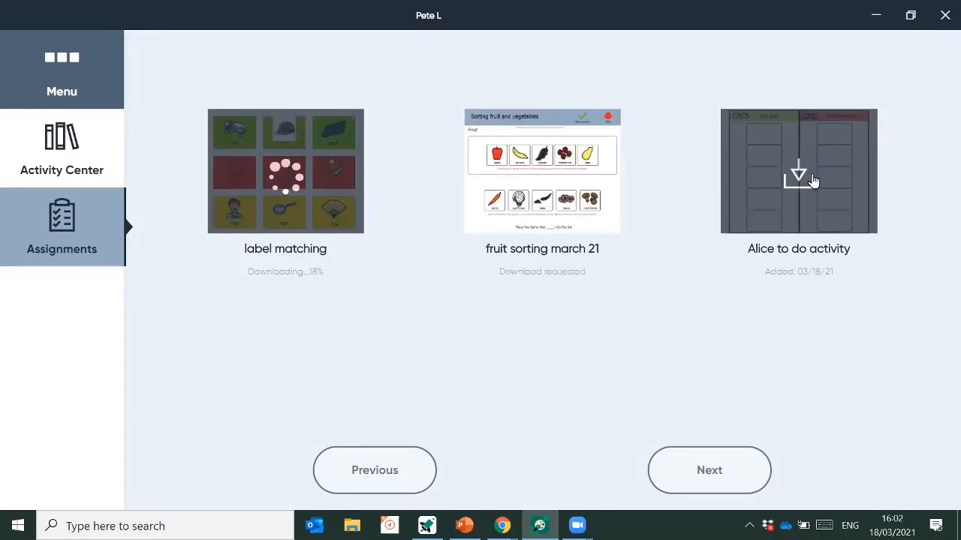
click(775, 221)
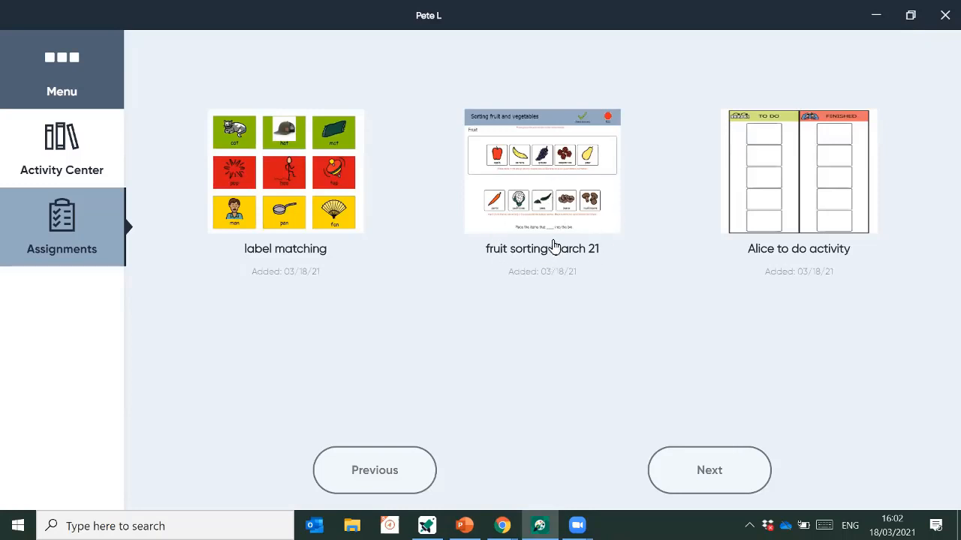
- Play fruit sorting march 21, dragging apple, raspberries, banana, grapes and pear into the Fruit bin
click(553, 189)
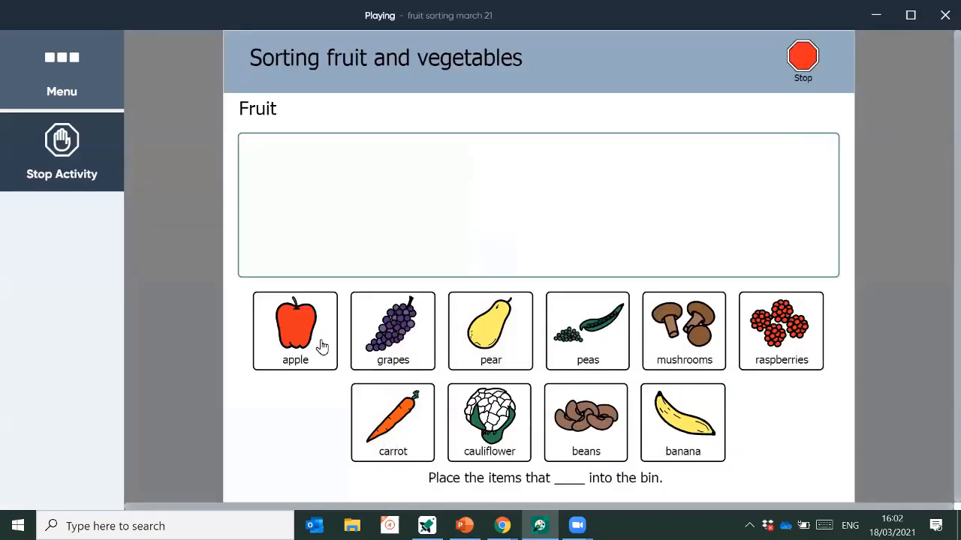
drag(321, 346, 371, 233)
drag(588, 347, 654, 210)
drag(674, 314, 670, 211)
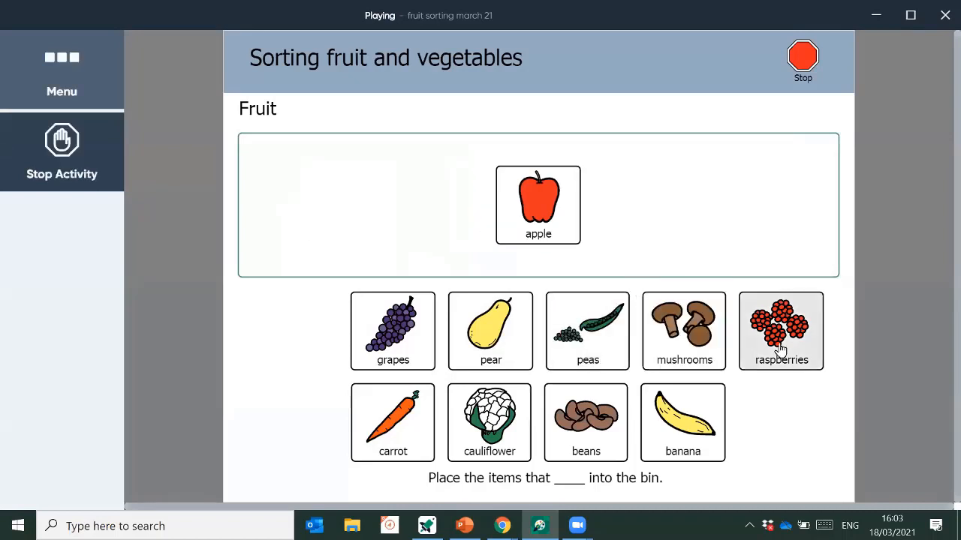
drag(780, 349, 654, 260)
drag(682, 450, 666, 223)
drag(489, 420, 731, 213)
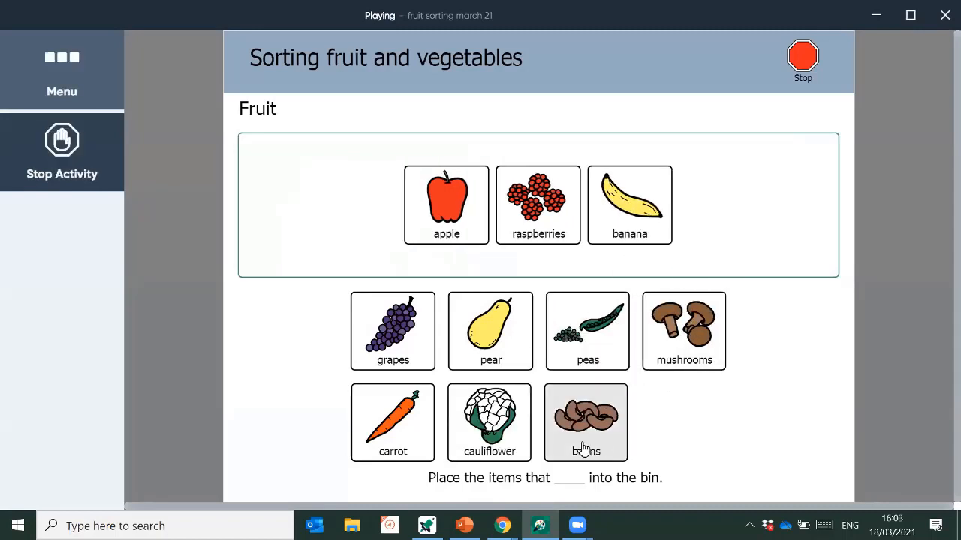
drag(405, 405, 379, 150)
drag(393, 330, 772, 197)
drag(590, 343, 596, 208)
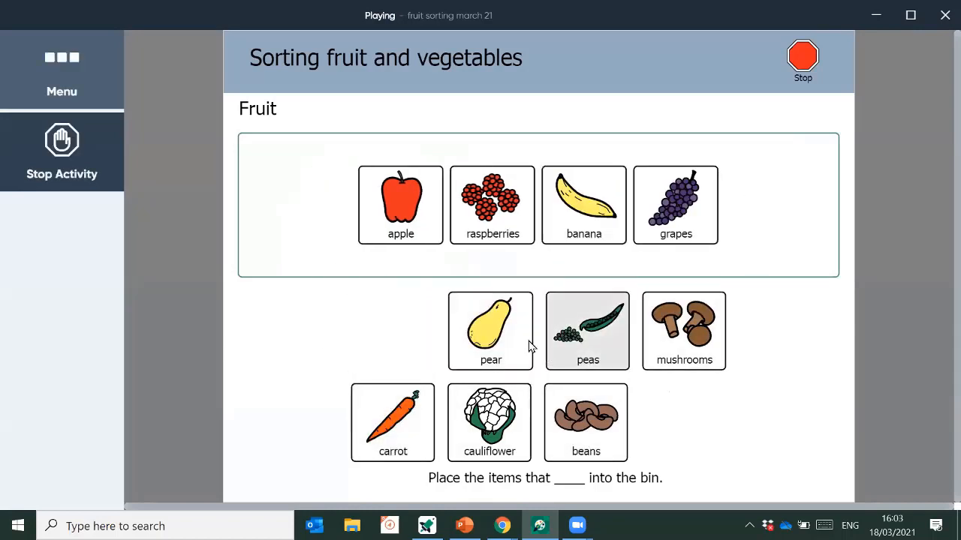
drag(493, 247, 435, 219)
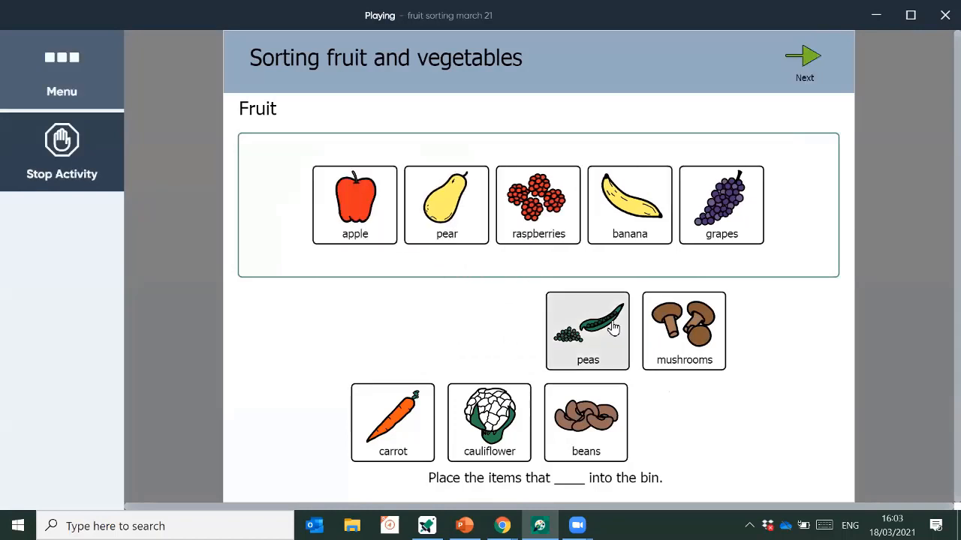
- Advance to the end page, exit the activity, and stop it to return to assignments
click(808, 77)
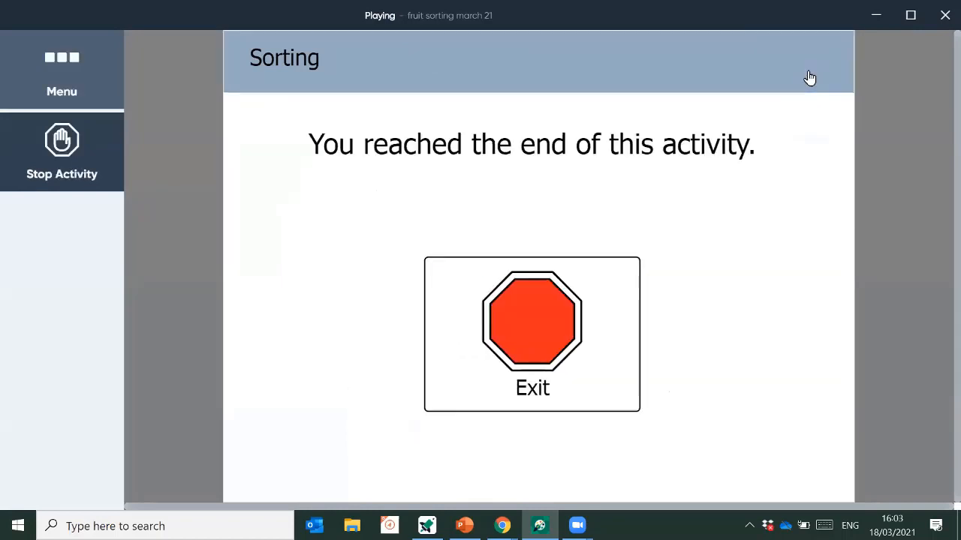
click(531, 319)
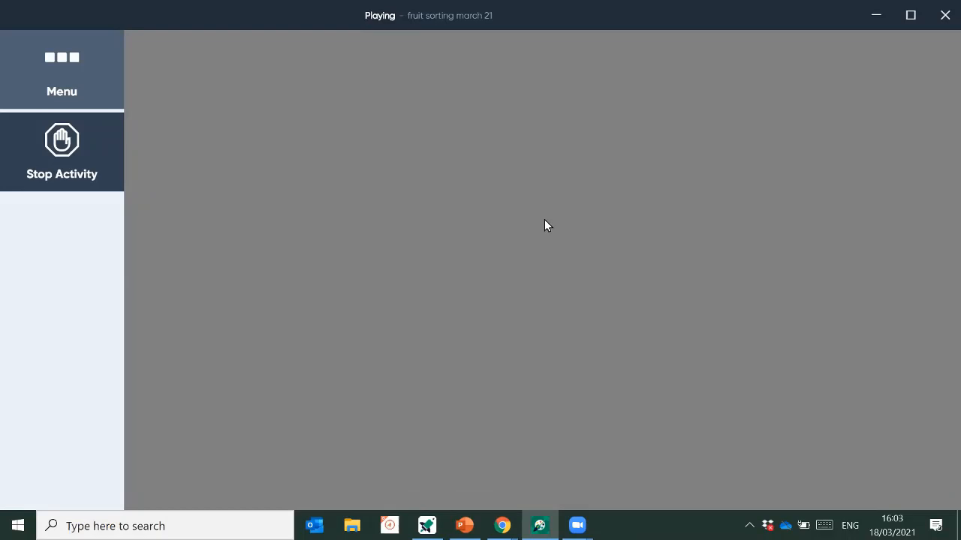
click(77, 189)
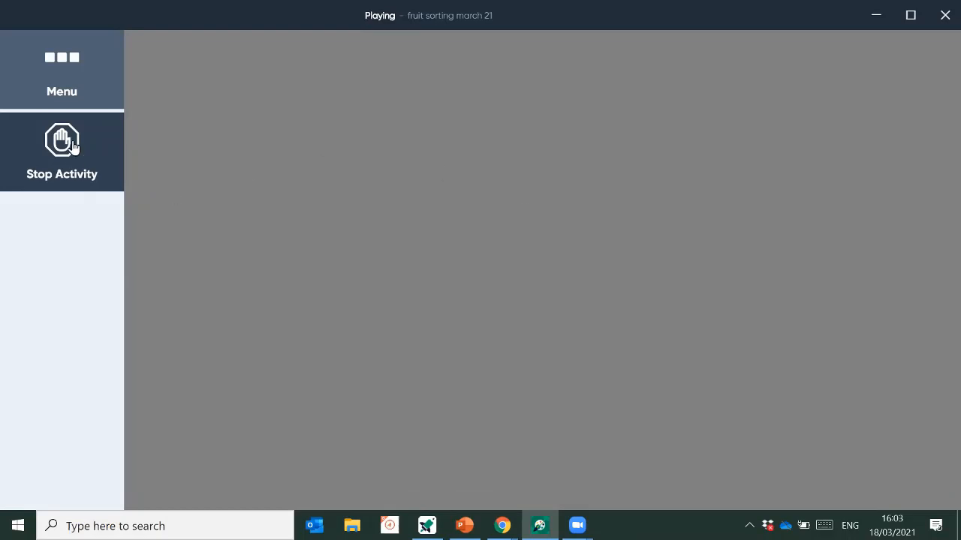
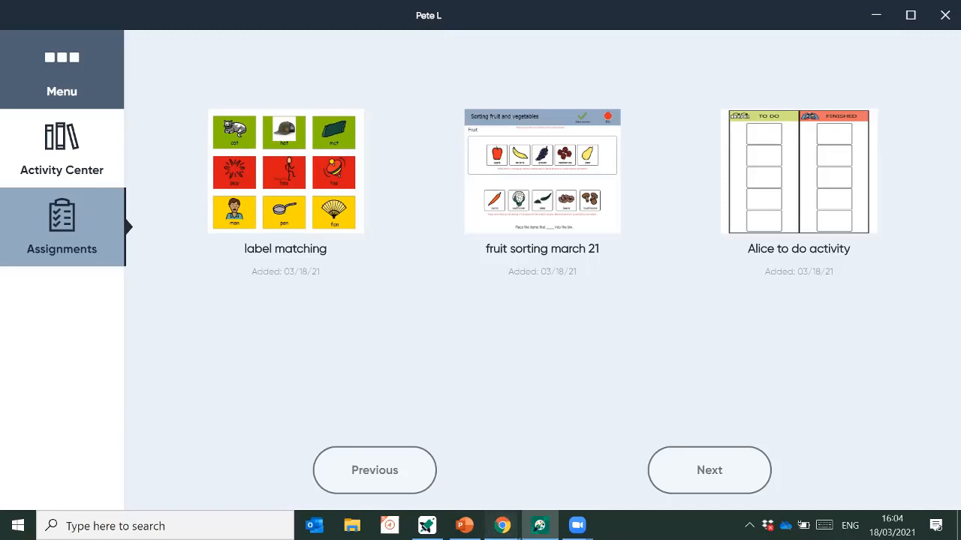
- Switch to the 'Home - Google Chrome' window showing the myBoardmaker homepage
mouse_move(502, 525)
click(566, 471)
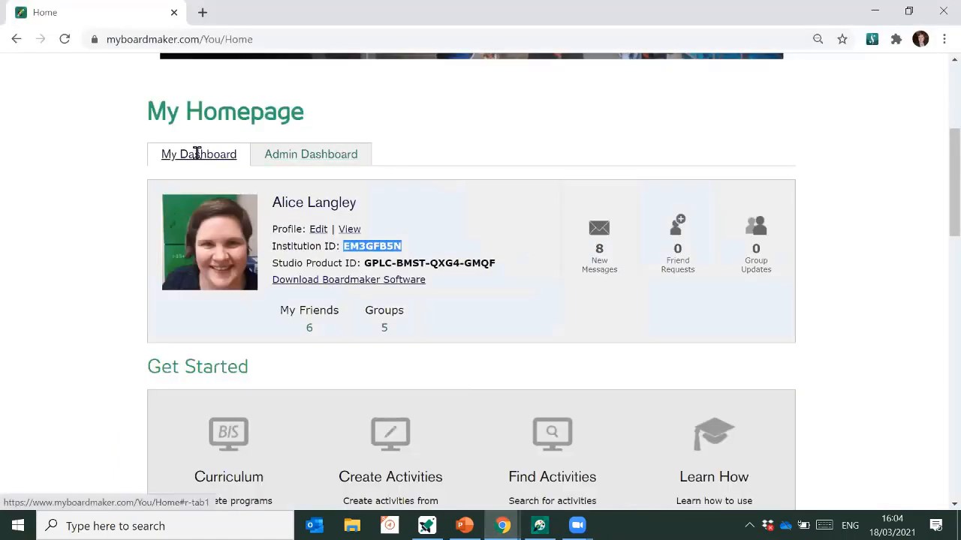
- Go to Student Management and open the first listed student's profile
scroll(481, 227, up, 3)
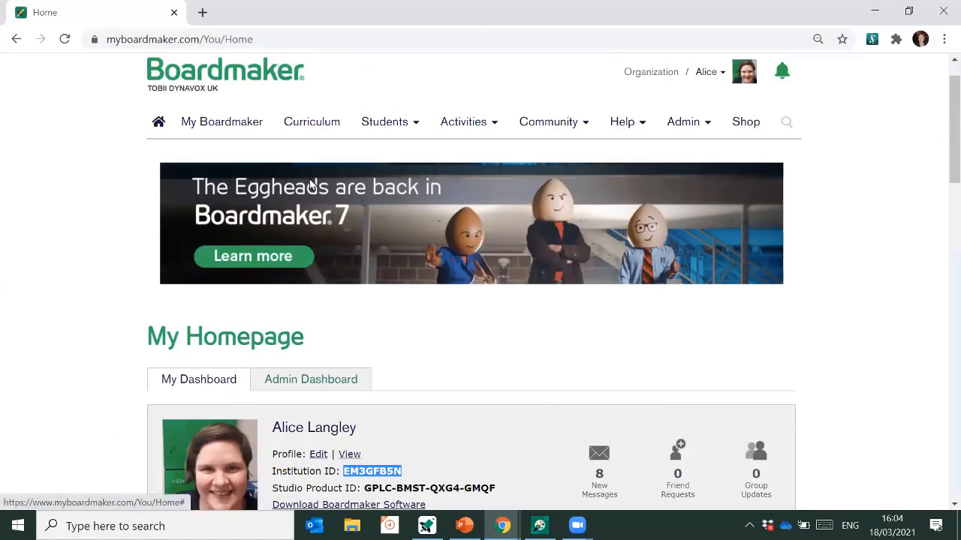
click(399, 121)
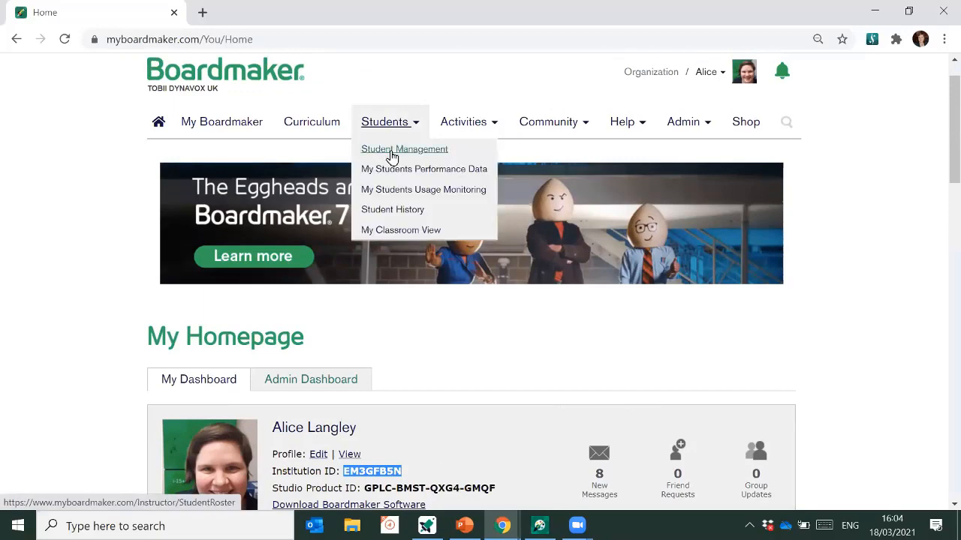
click(392, 155)
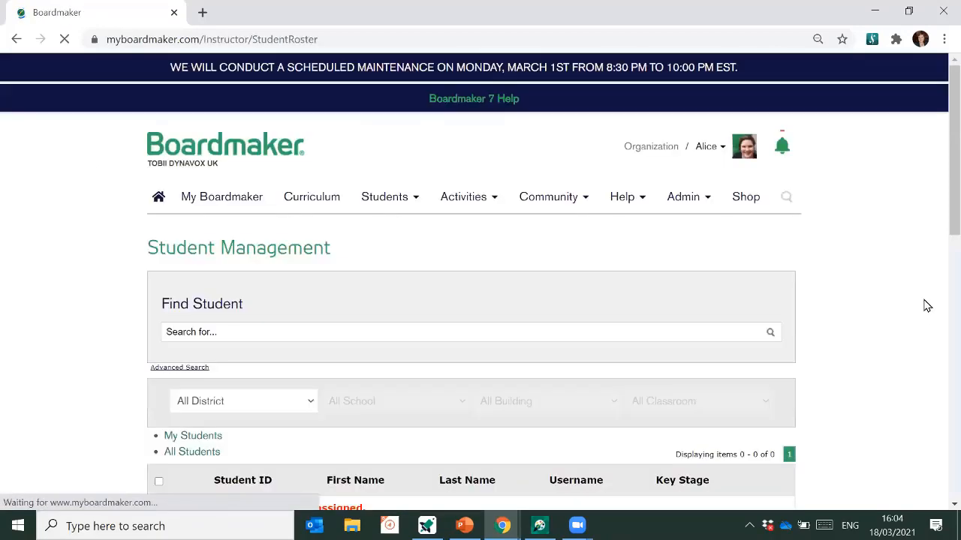
scroll(669, 343, down, 1)
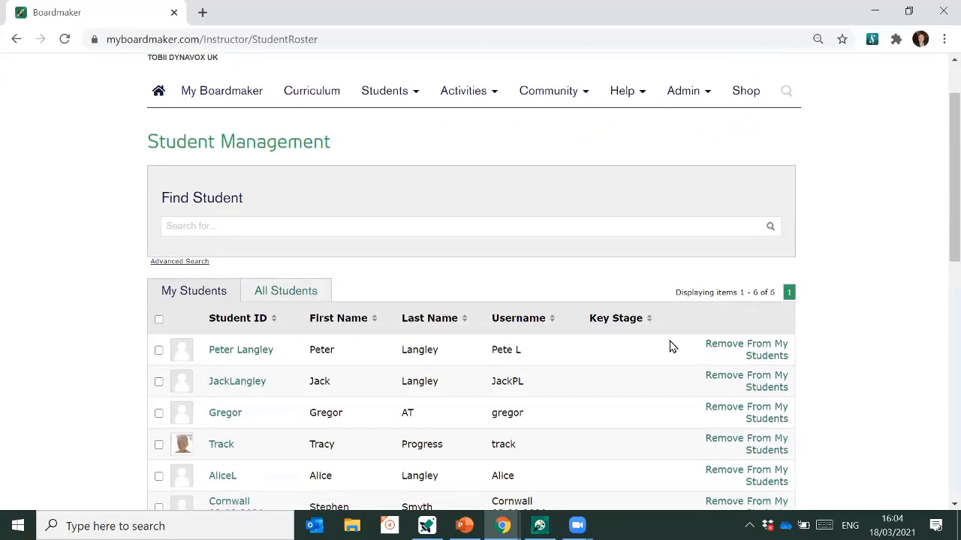
click(251, 353)
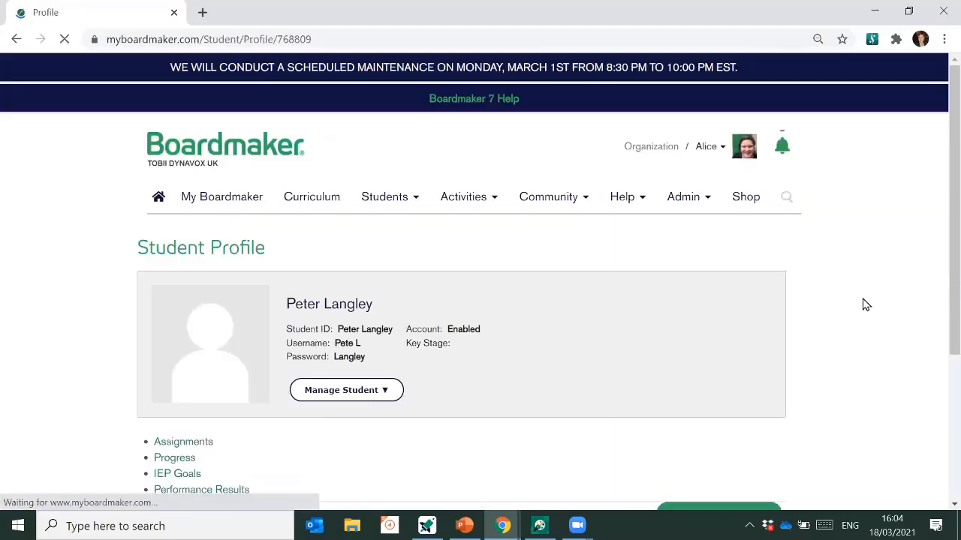
- Show the student's Performance Results, listing the 3/18/2021 Session # 1
scroll(865, 304, down, 2)
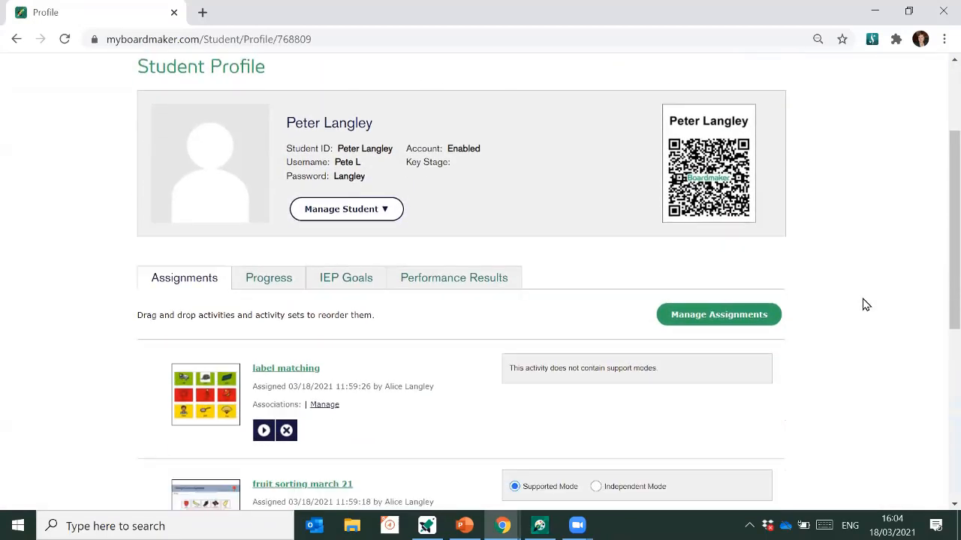
scroll(865, 304, down, 1)
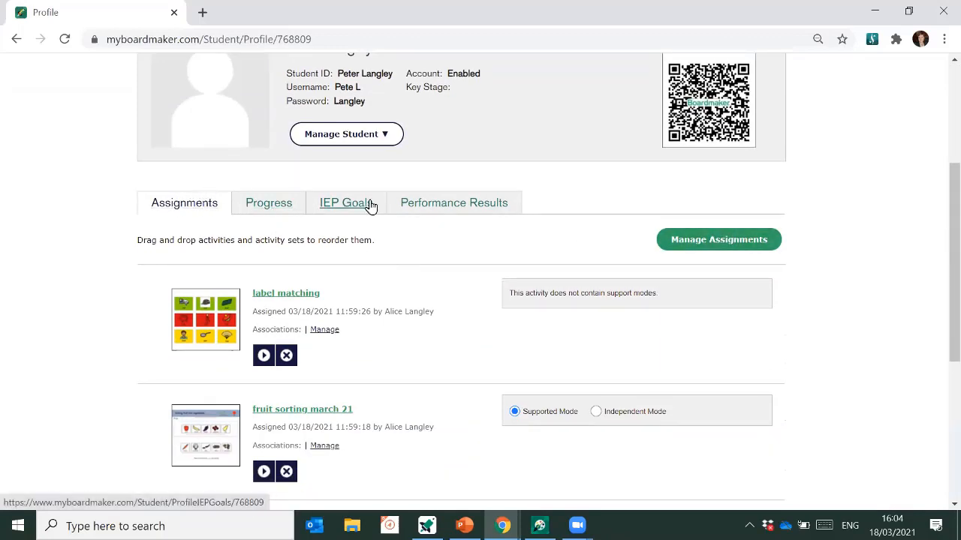
click(456, 211)
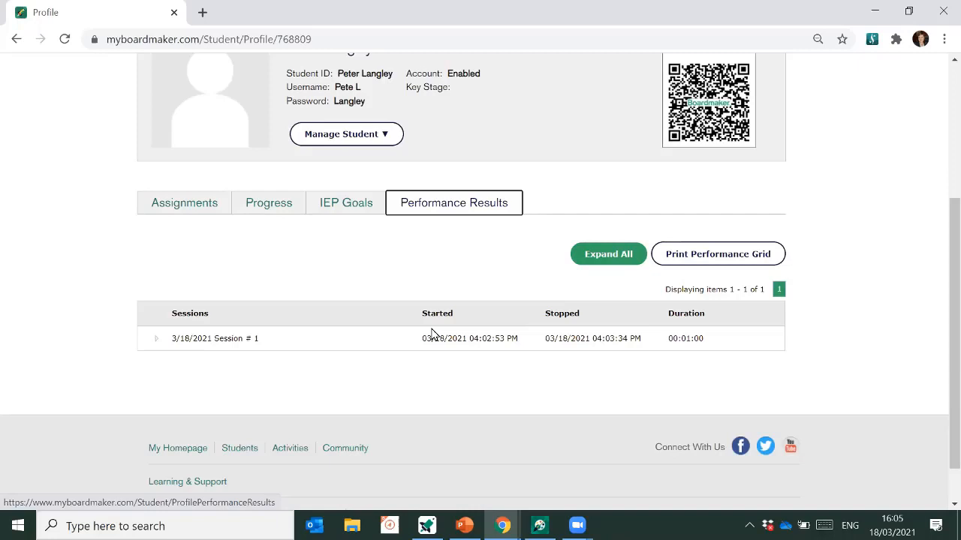
- Expand the 3/18/2021 session and FRUIT SORTING MARCH 21 results, review every item, then return to Student Management
click(154, 345)
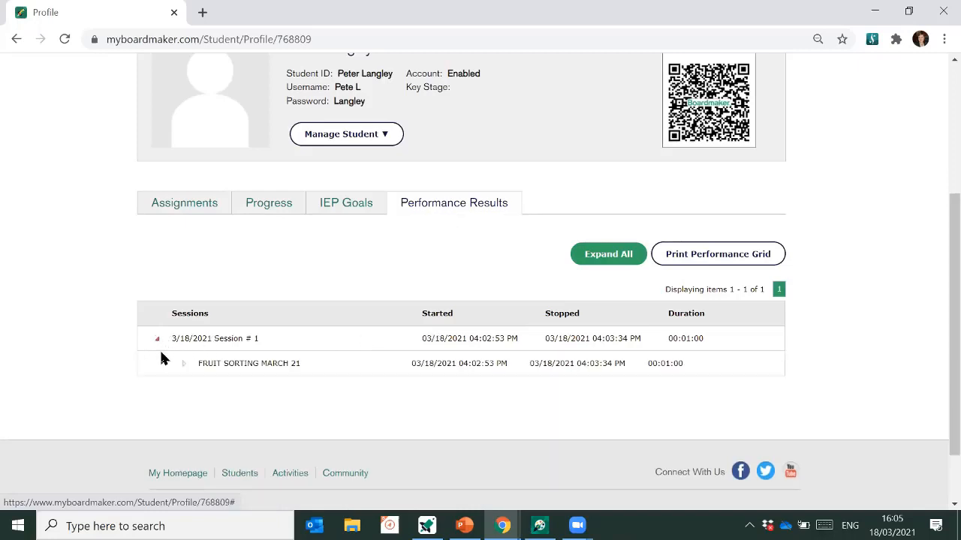
click(184, 365)
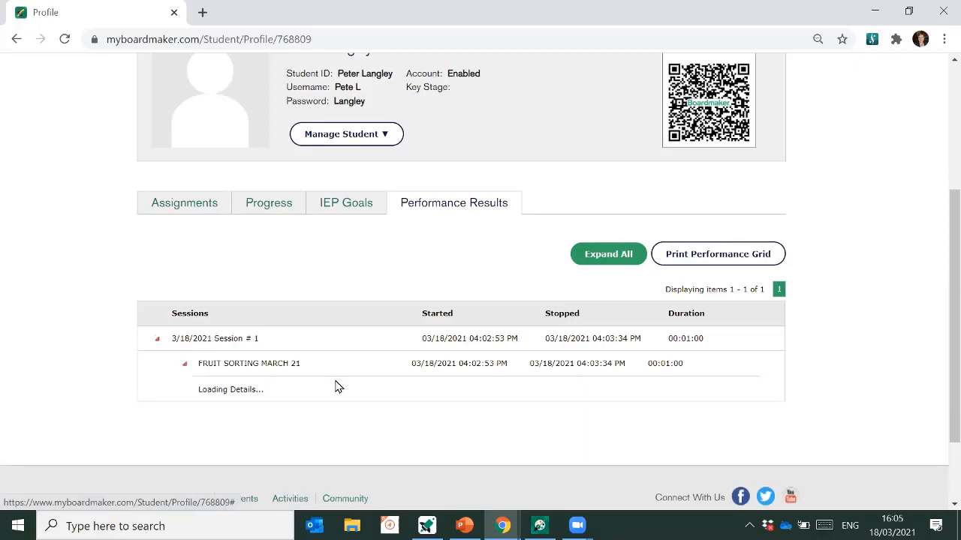
scroll(782, 375, down, 5)
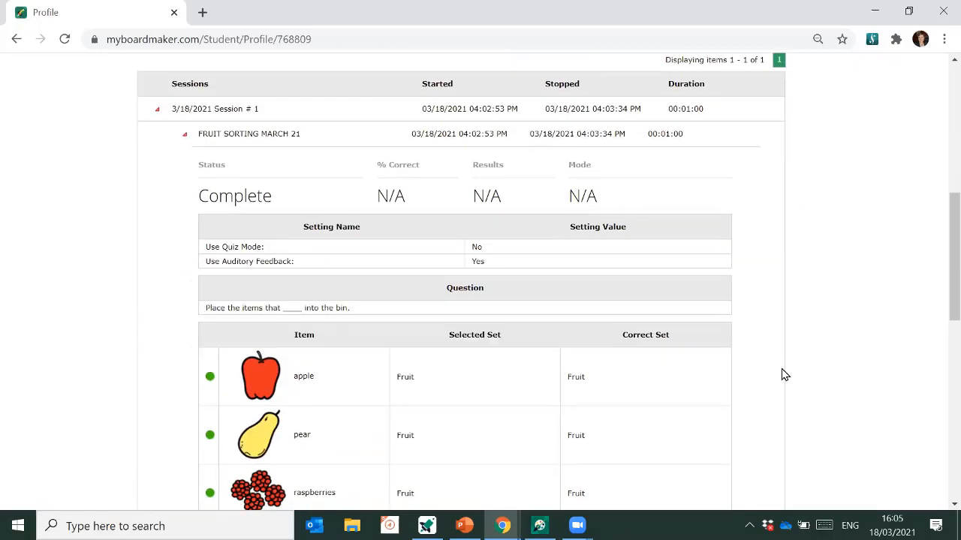
scroll(782, 375, down, 5)
scroll(782, 375, up, 2)
scroll(784, 374, up, 3)
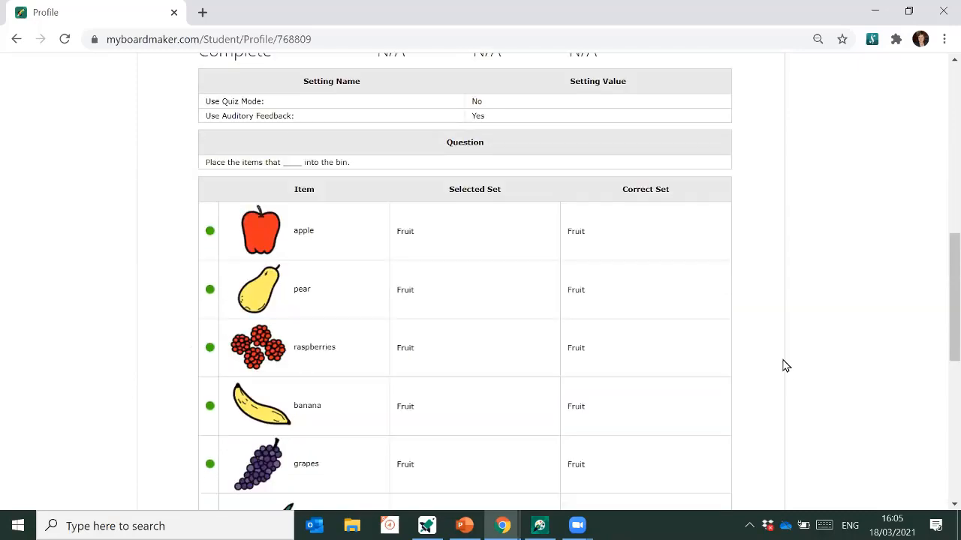
scroll(782, 366, up, 1)
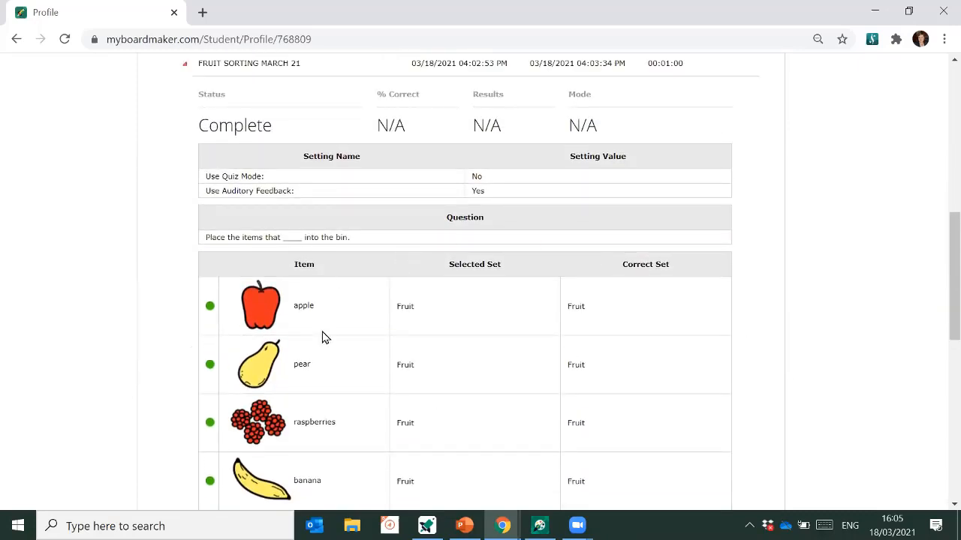
scroll(410, 336, up, 3)
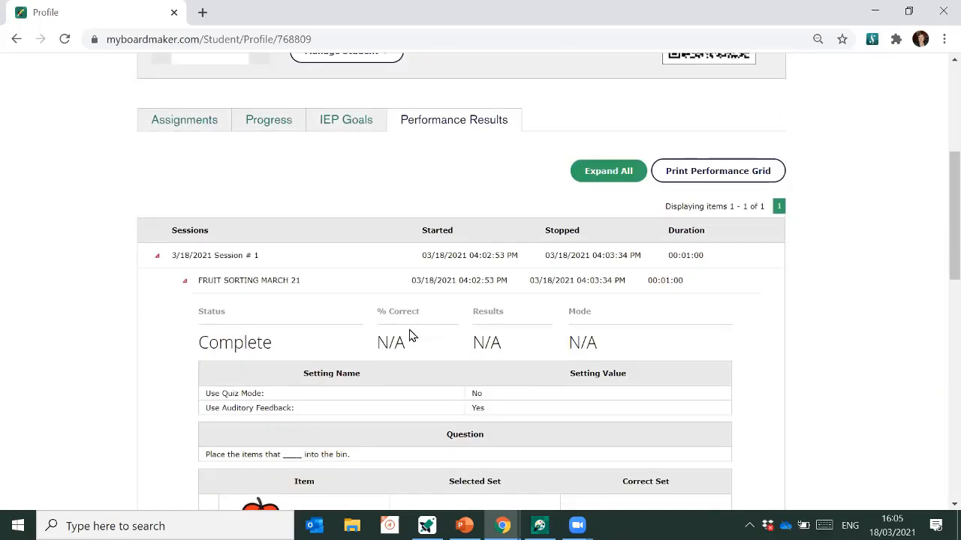
scroll(411, 336, up, 2)
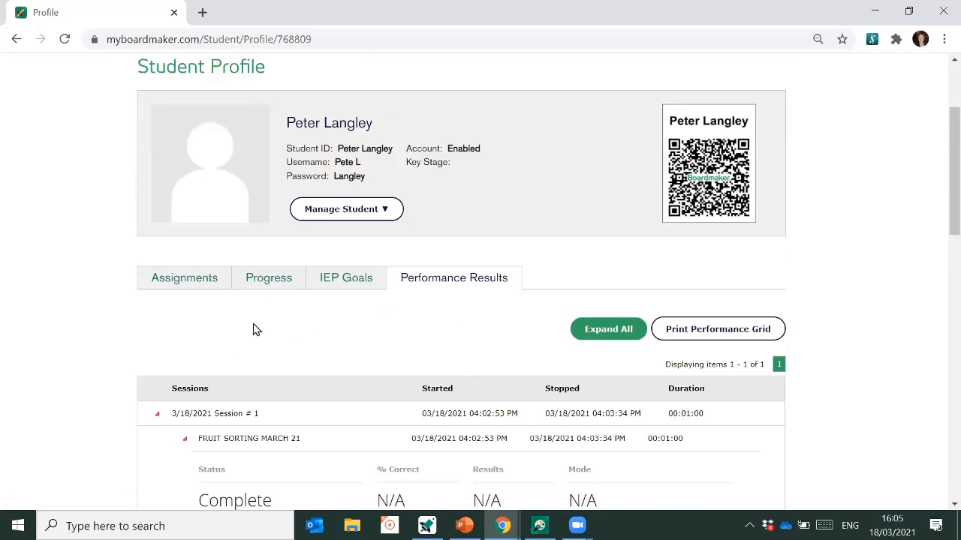
click(14, 41)
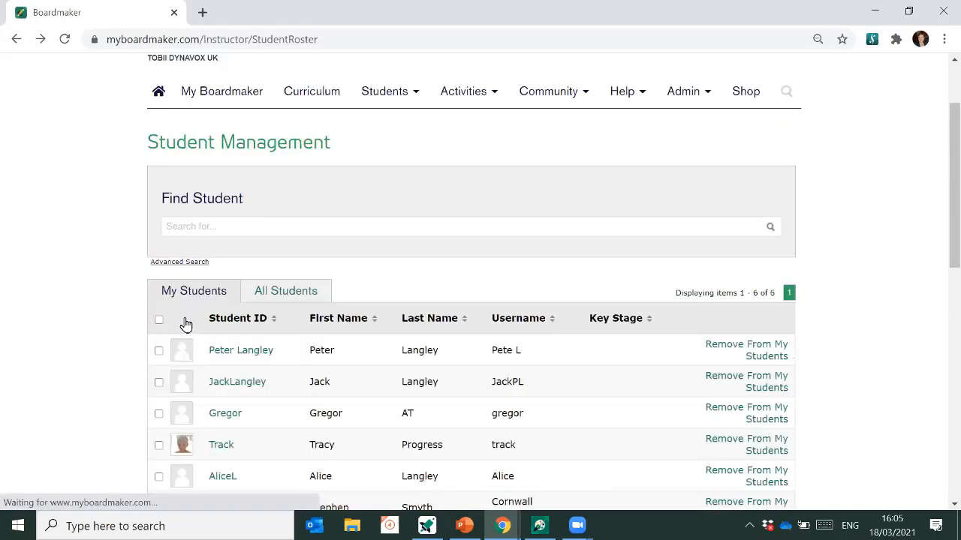
- Remove the label matching and to-do activity assignments from the student's profile
click(238, 358)
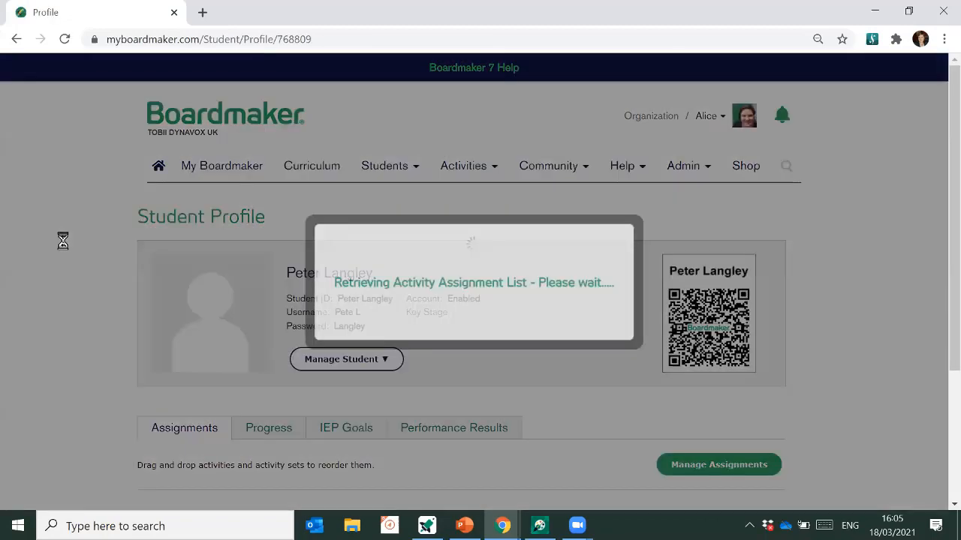
scroll(63, 249, down, 4)
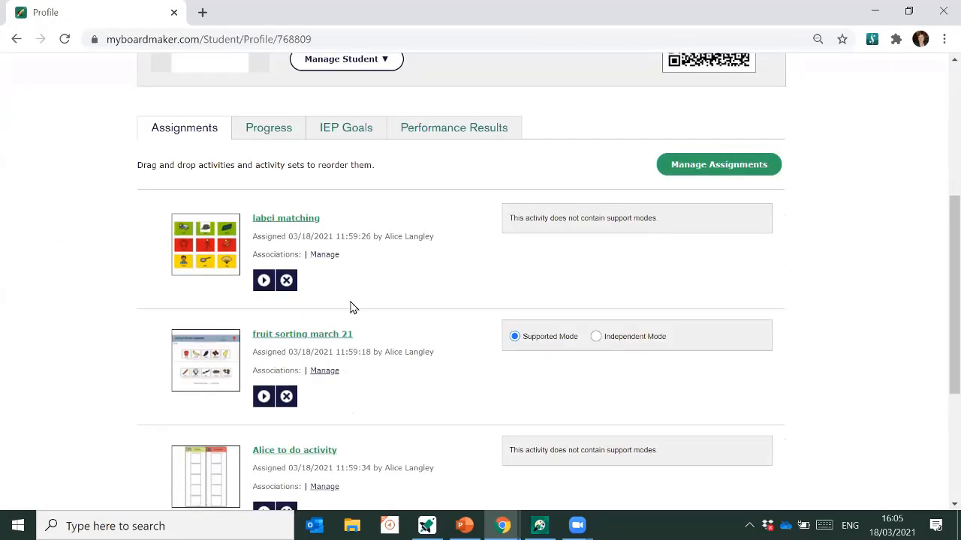
scroll(353, 308, down, 1)
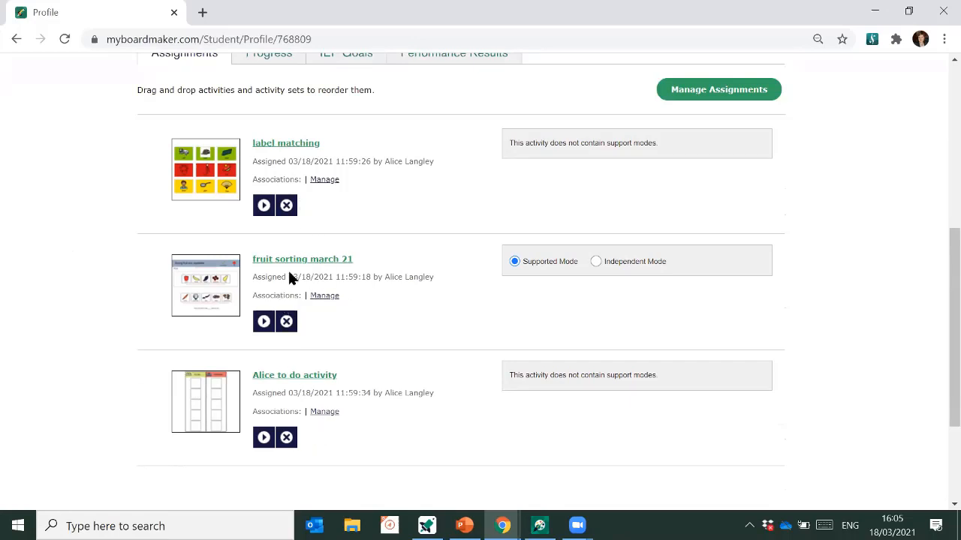
click(285, 206)
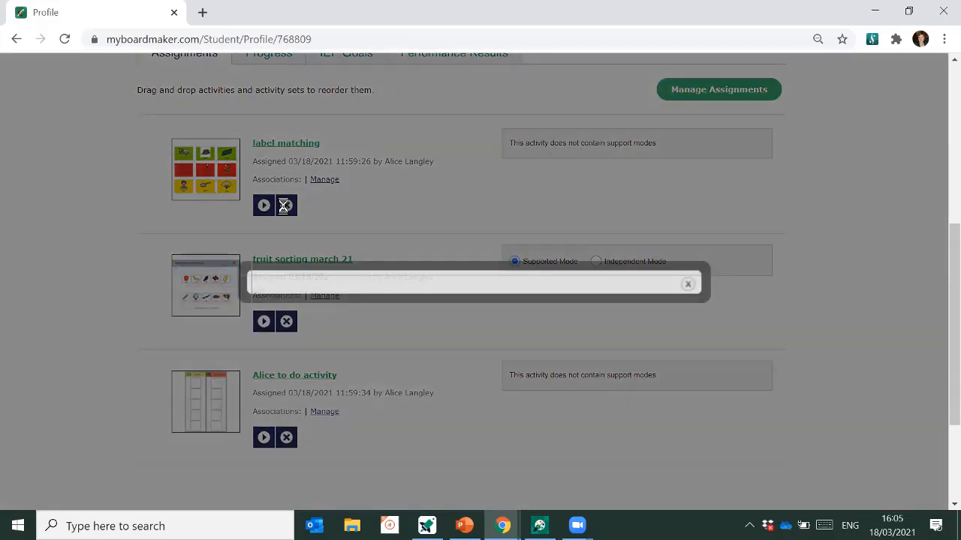
click(302, 381)
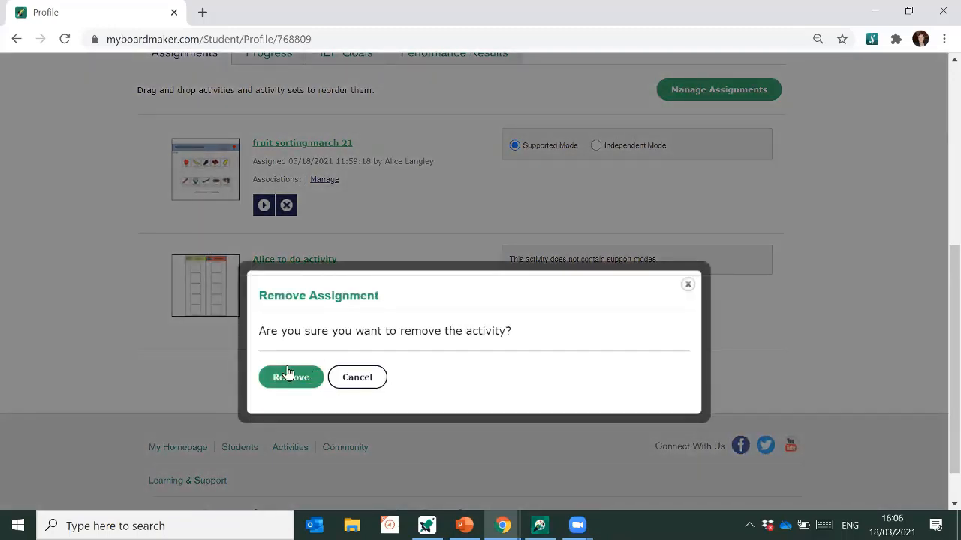
click(289, 374)
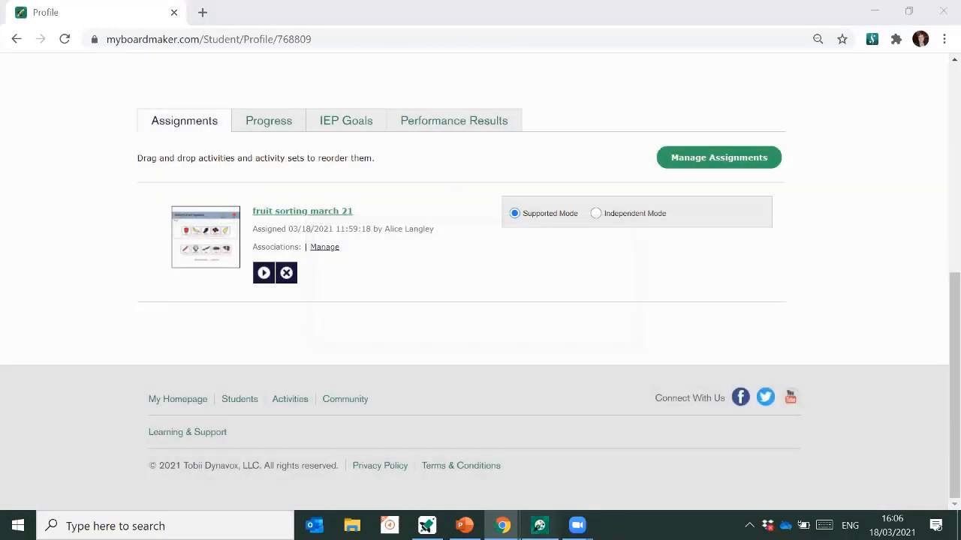
click(540, 525)
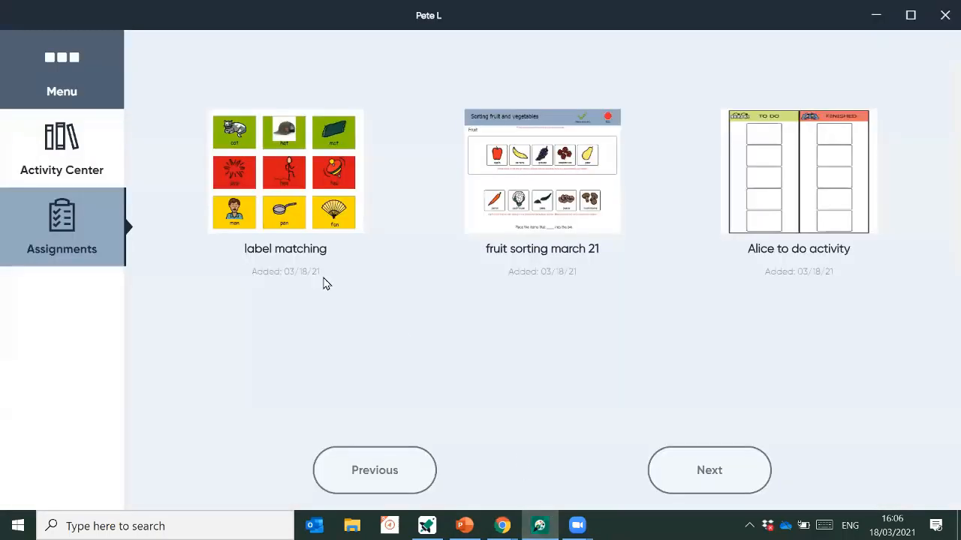
- Reload Student Center's assignments to show only fruit sorting march 21, then switch to the Boardmaker dashboard
click(66, 173)
click(82, 231)
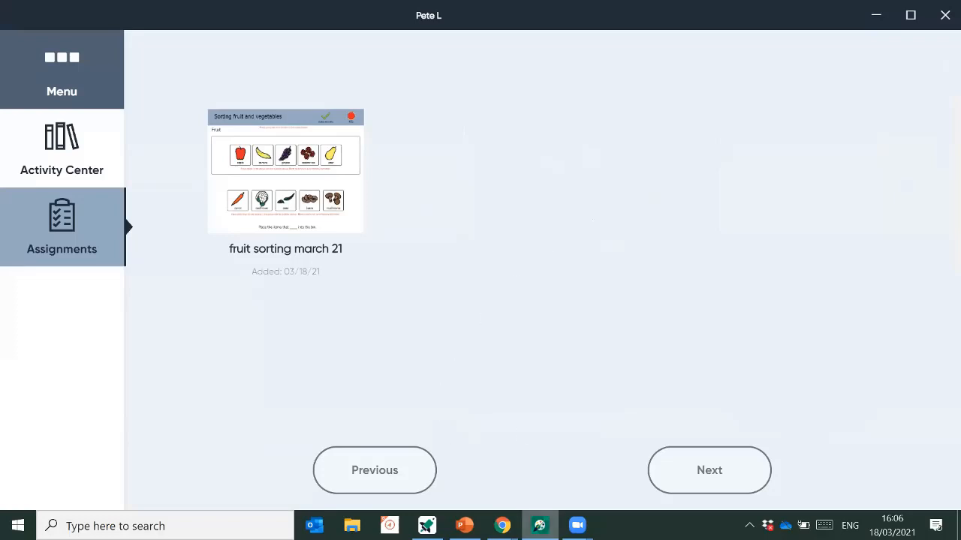
click(425, 526)
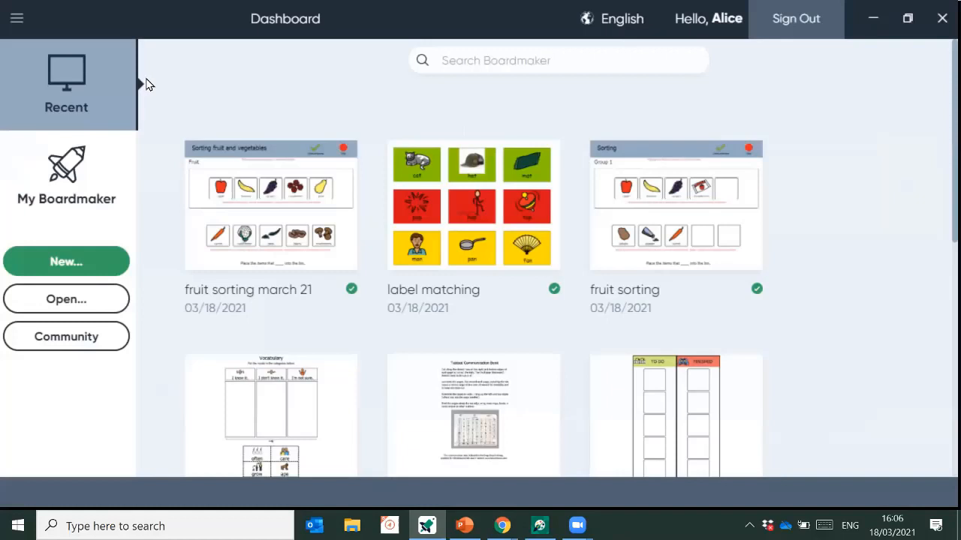
- Open the My Curriculum folder under My Boardmaker, showing Core First Com... and Family Life
click(86, 187)
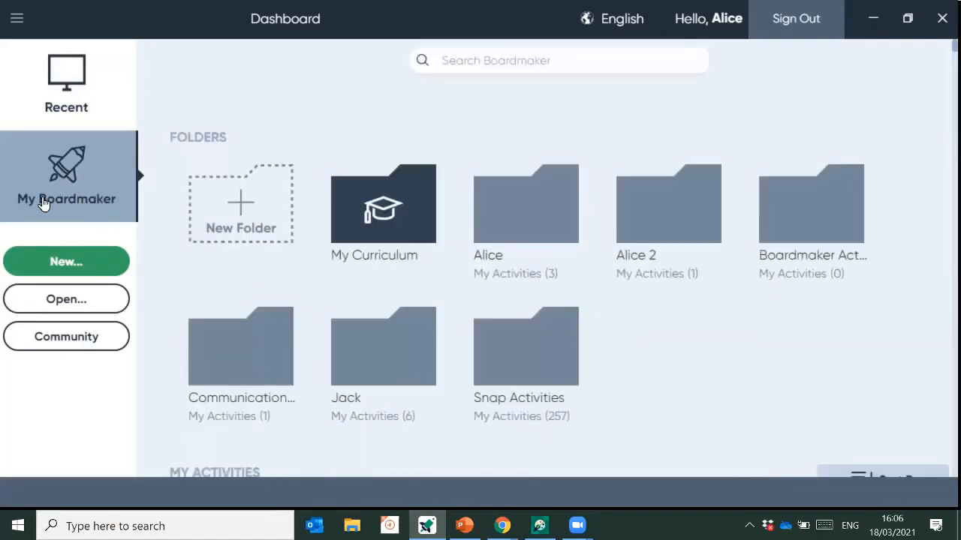
click(398, 222)
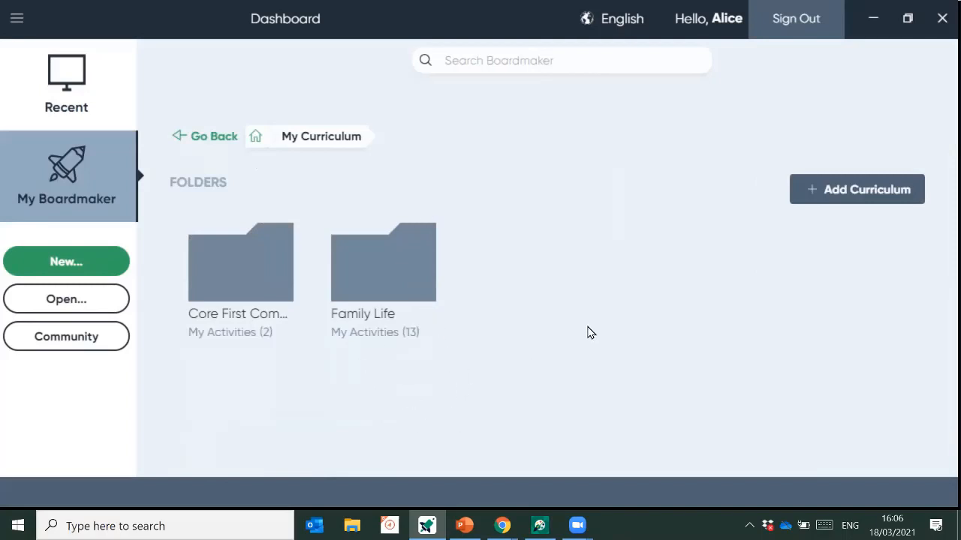
- Browse Add Curriculum to Activities-to-Go > Family Life > Birthdays > Level A and view its activities
click(833, 189)
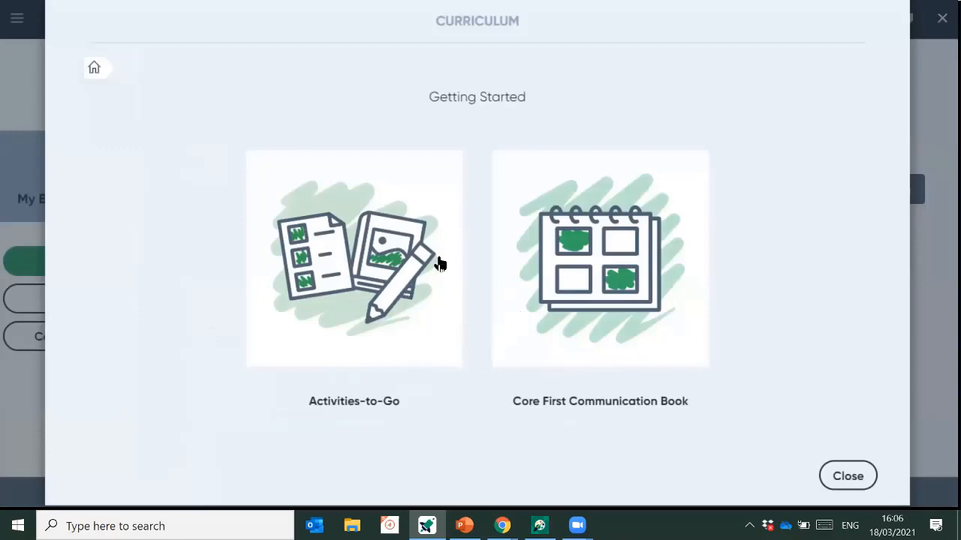
click(347, 256)
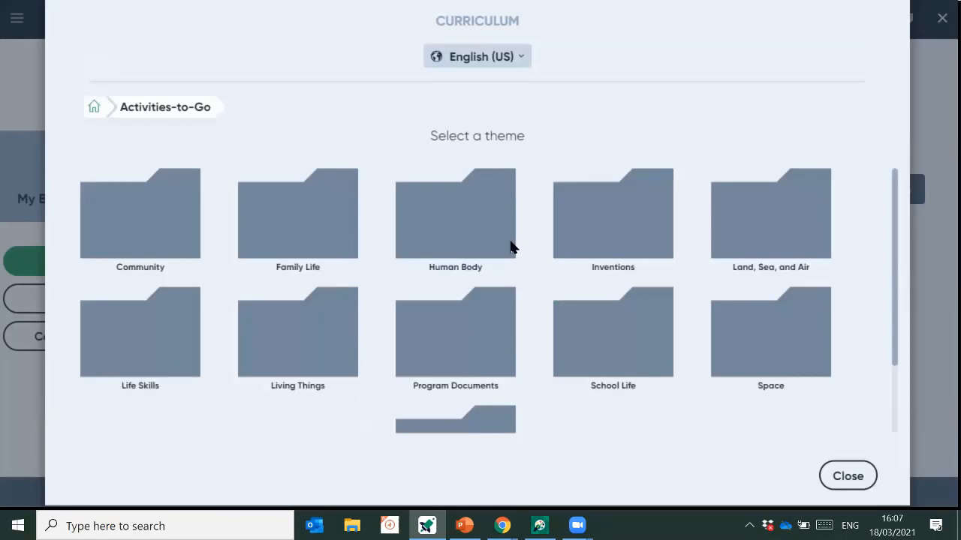
click(290, 229)
click(210, 229)
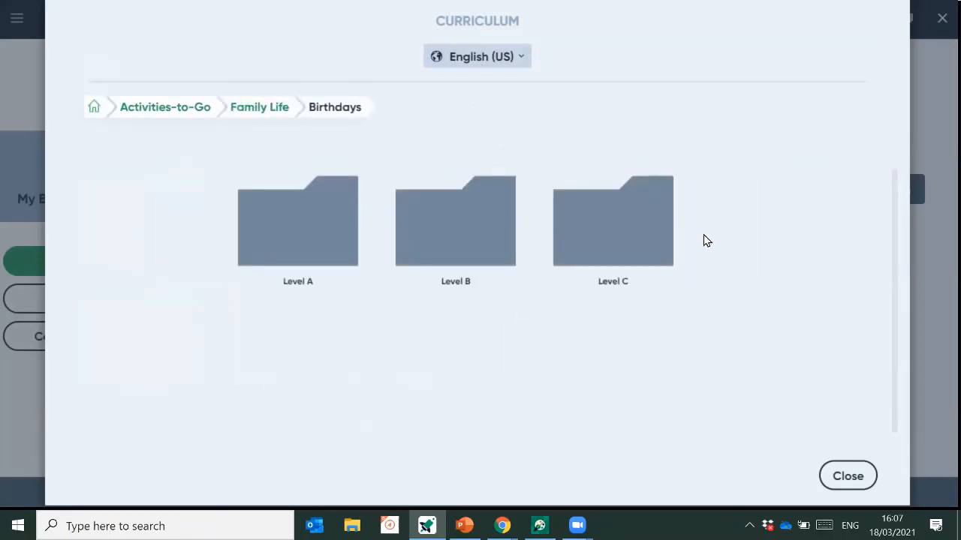
click(327, 238)
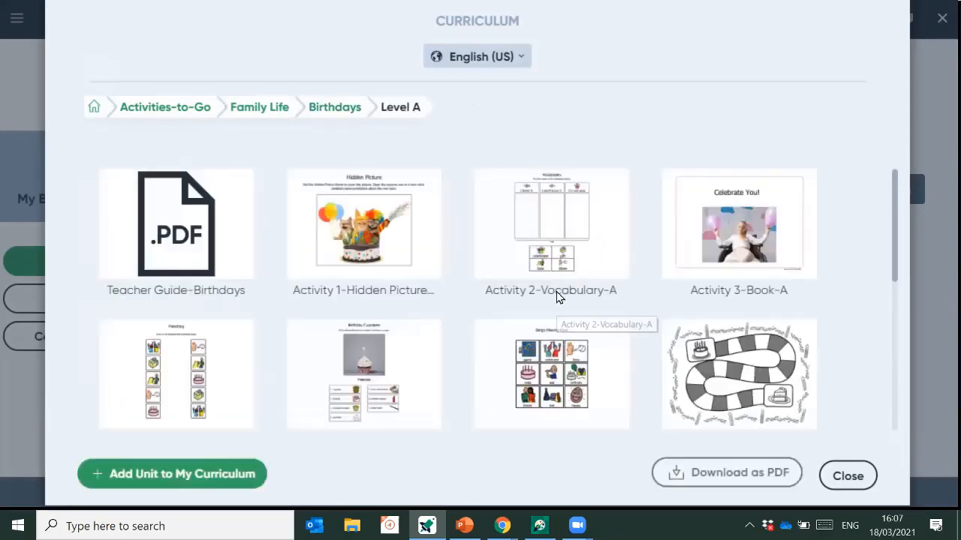
scroll(556, 291, down, 2)
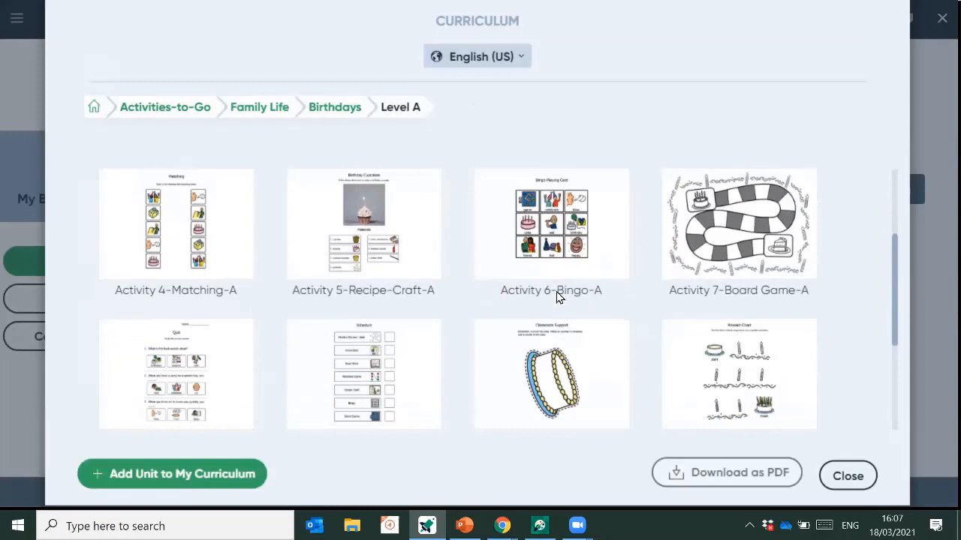
scroll(556, 291, up, 2)
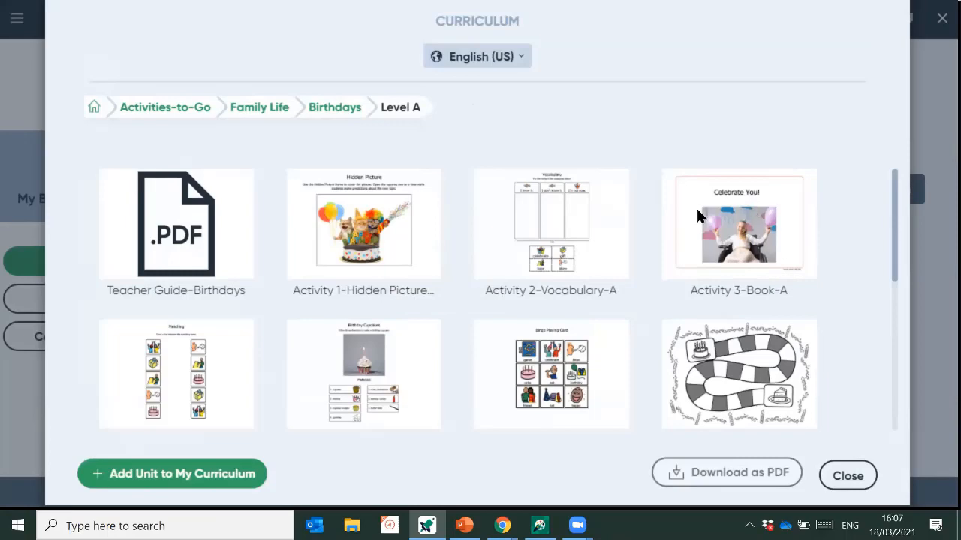
- Add the Birthdays unit to My Curriculum and close the catalogue
click(198, 481)
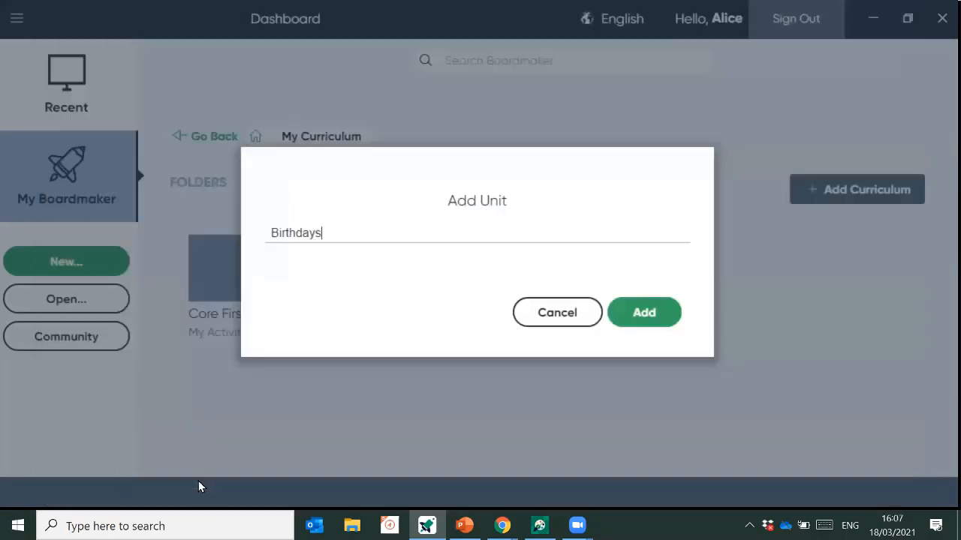
click(645, 326)
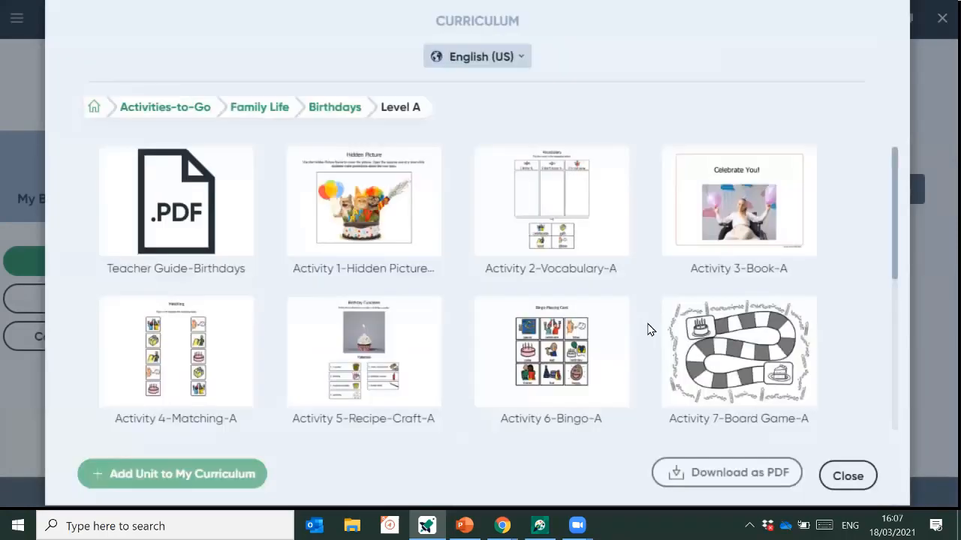
click(842, 484)
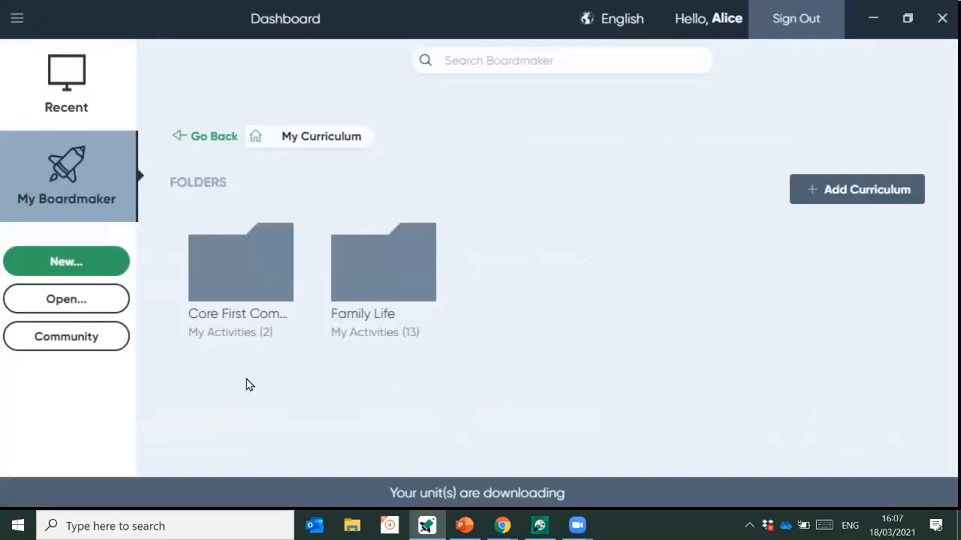
- Open Family Life > Families > Level A and scroll through its 13 activities
click(334, 298)
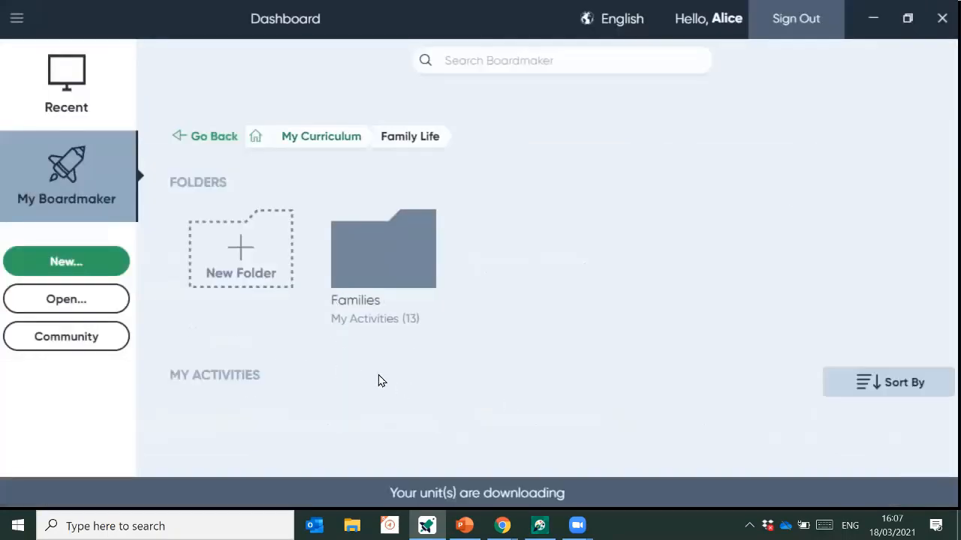
click(386, 270)
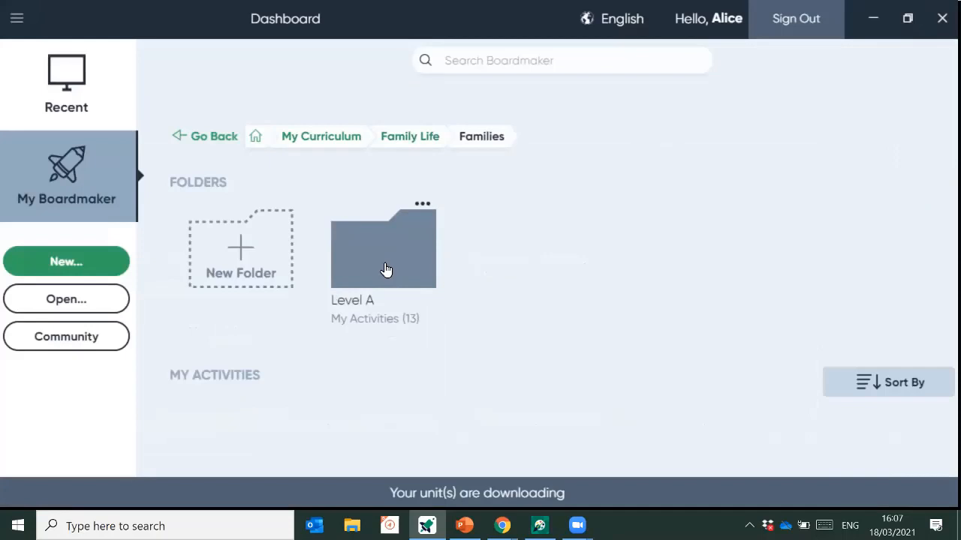
click(385, 270)
scroll(365, 305, down, 2)
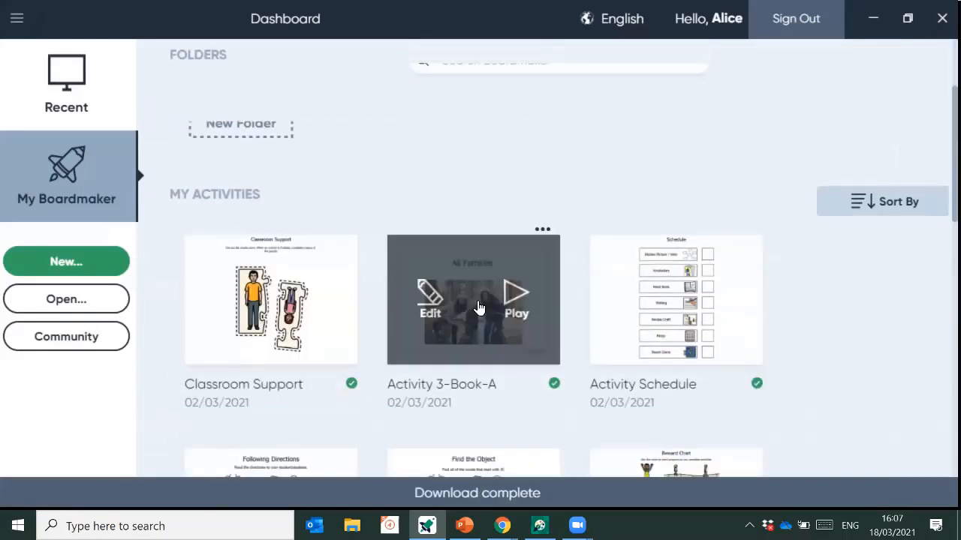
scroll(869, 301, down, 1)
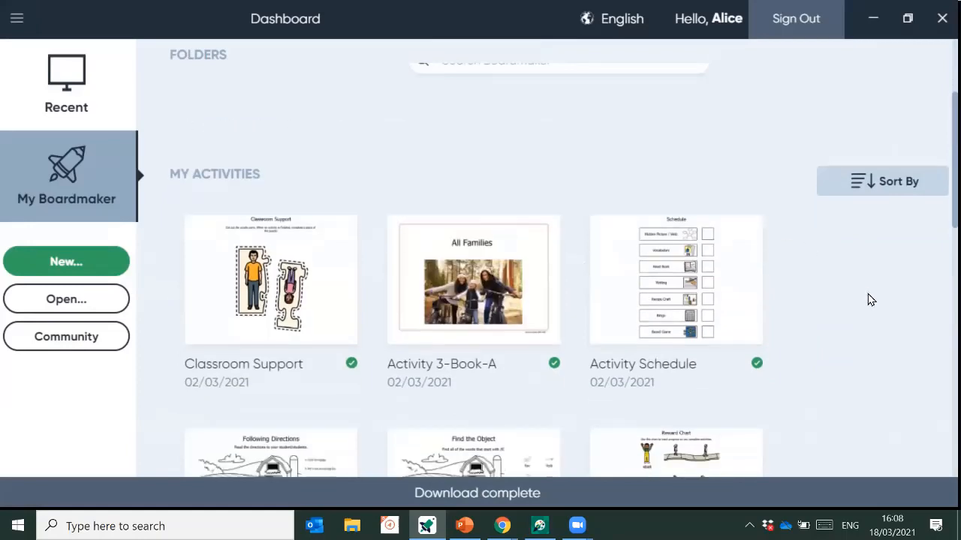
scroll(869, 300, down, 4)
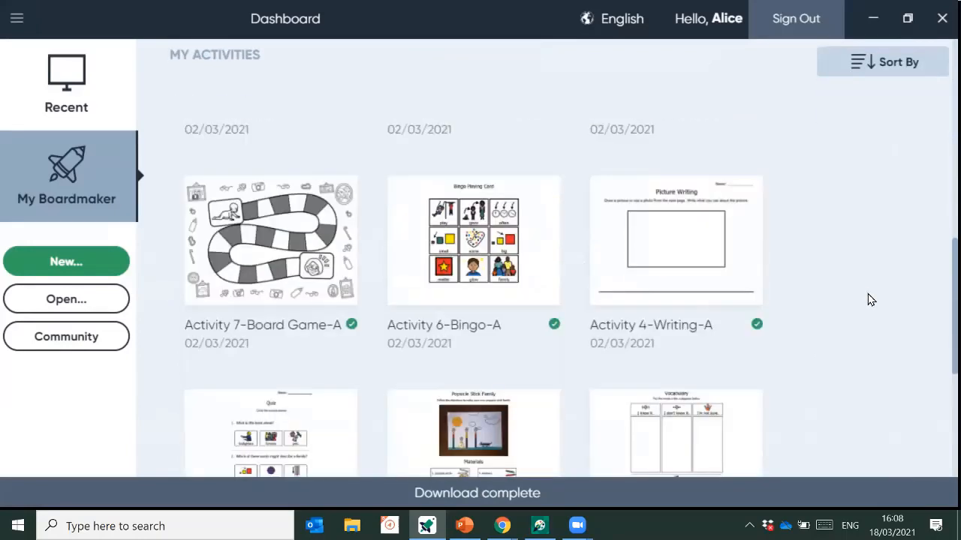
scroll(869, 300, down, 3)
scroll(866, 298, down, 1)
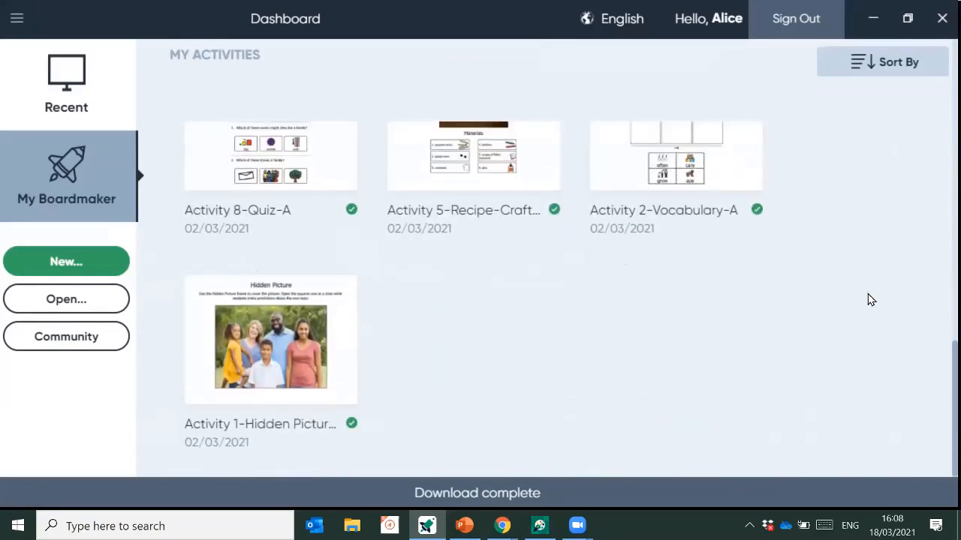
scroll(867, 298, up, 6)
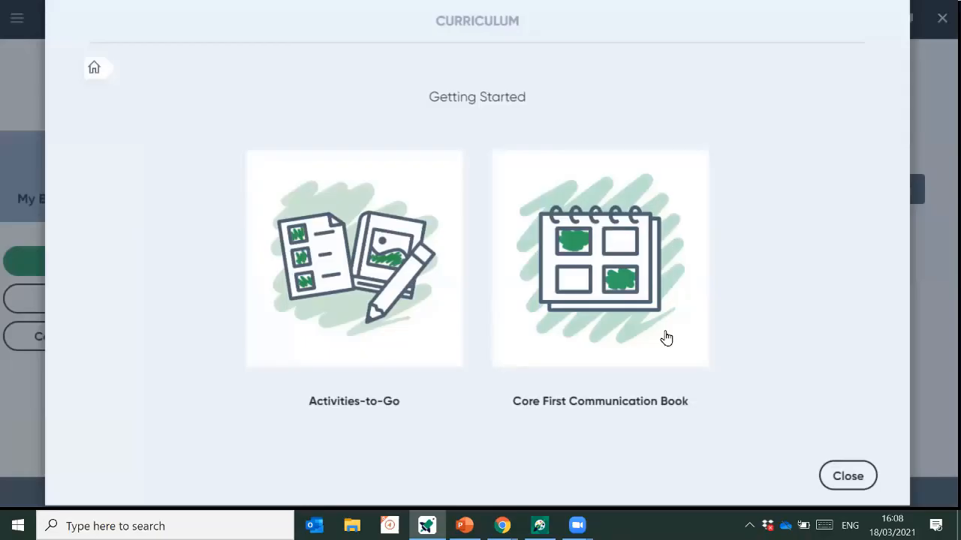
- View the Core First Communication Book curriculum units, then close the catalogue
click(592, 276)
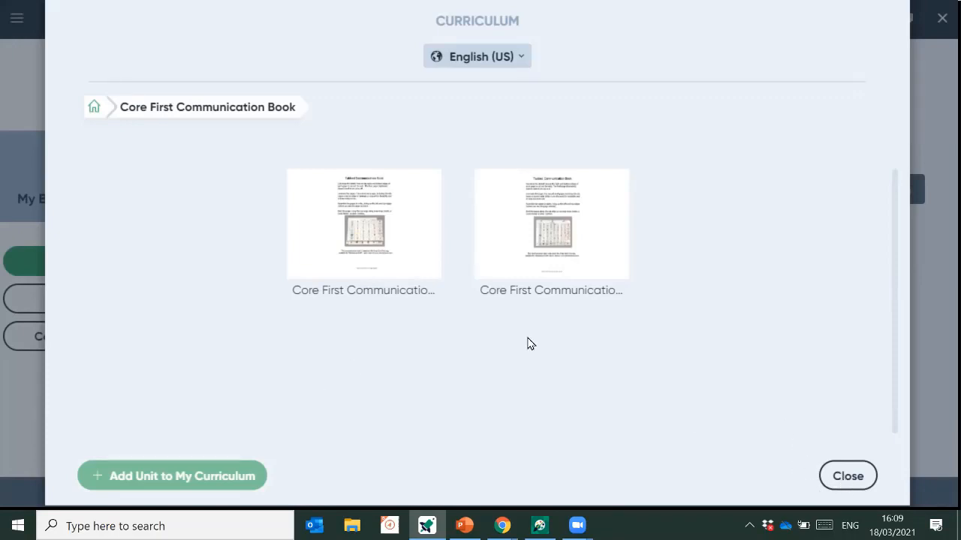
click(871, 483)
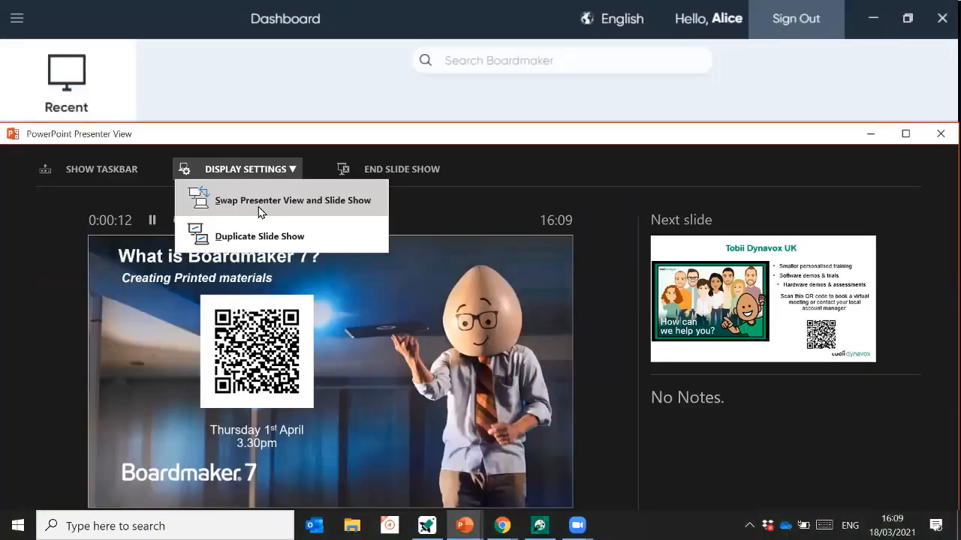
- Show the slides full screen, advance to the Tobii Dynavox UK contact slide, then leave the show
click(258, 208)
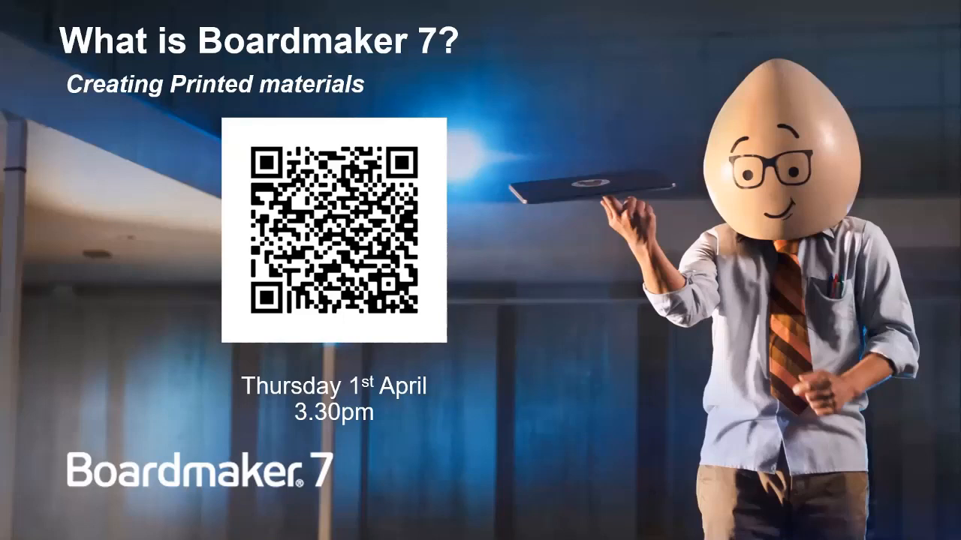
key(Right)
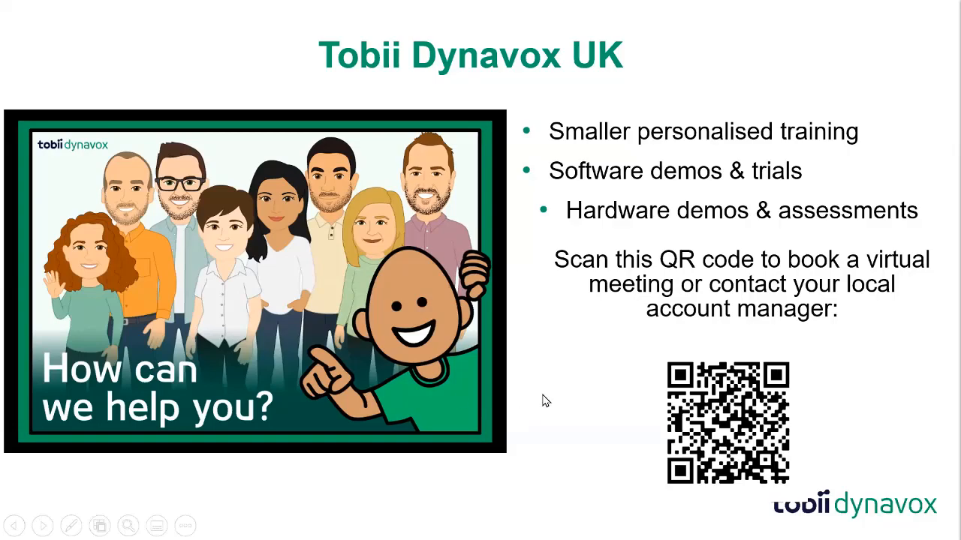
key(alt+Tab)
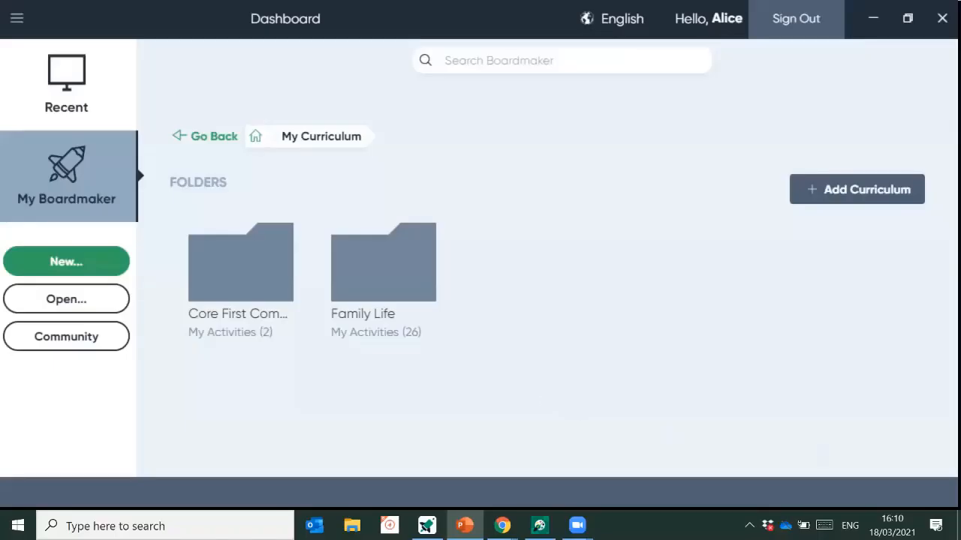